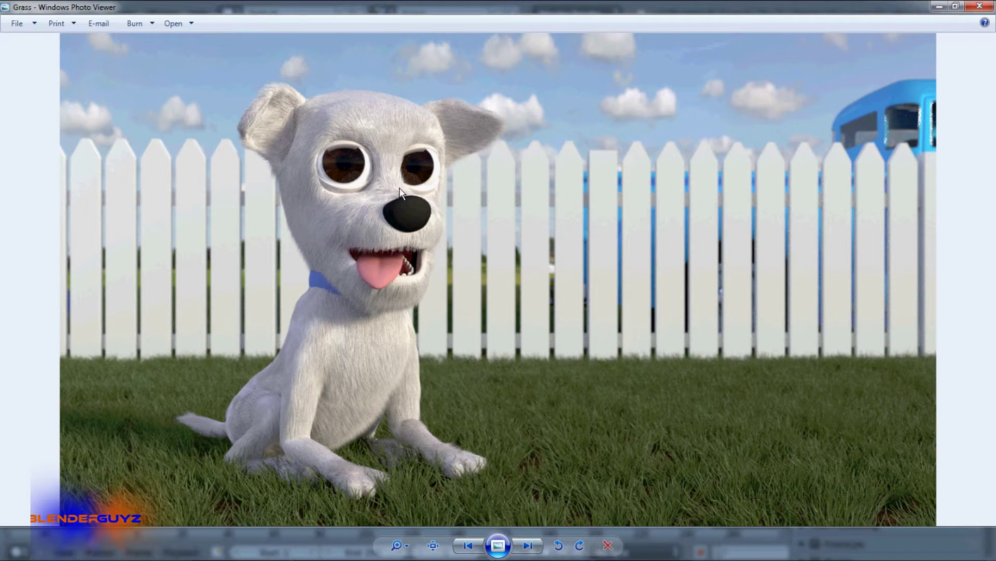
# - View the bare fence-and-lawn render (Grass Bare4), then minimize the photo viewer
pyautogui.press('Right')
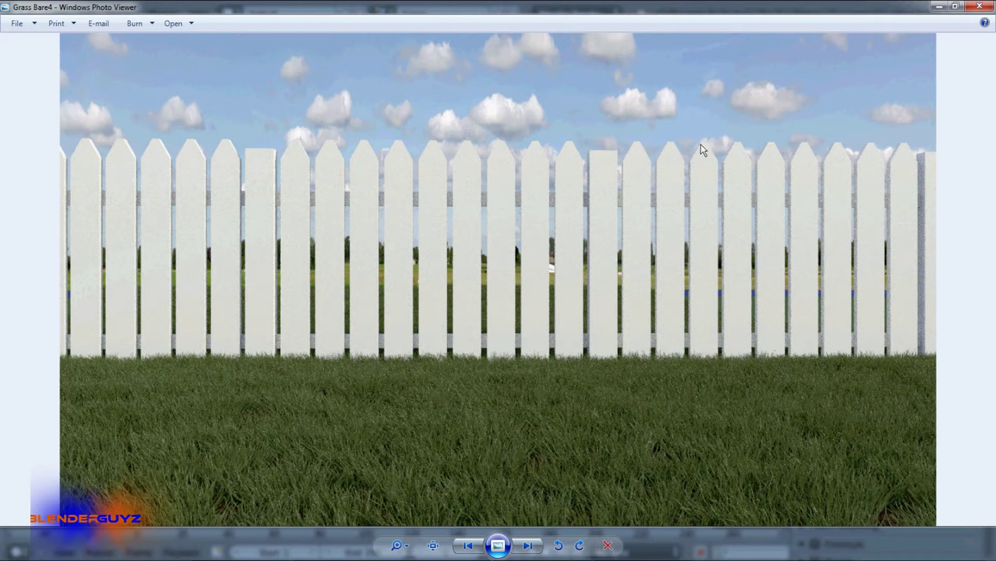
pyautogui.click(940, 6)
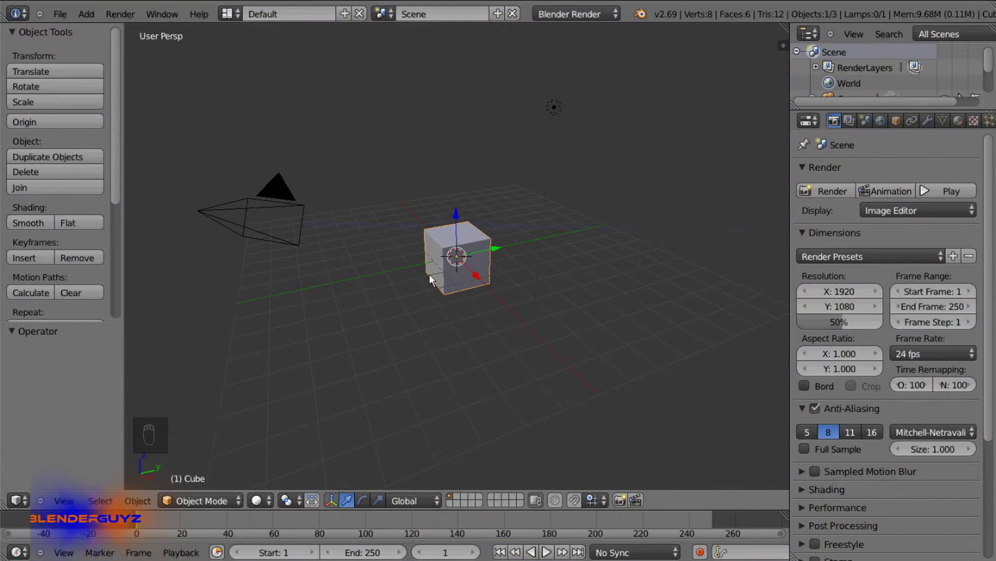
# - Delete the default cube, add a plane, and scale it up twice
pyautogui.press('Delete')
pyautogui.click(405, 216)
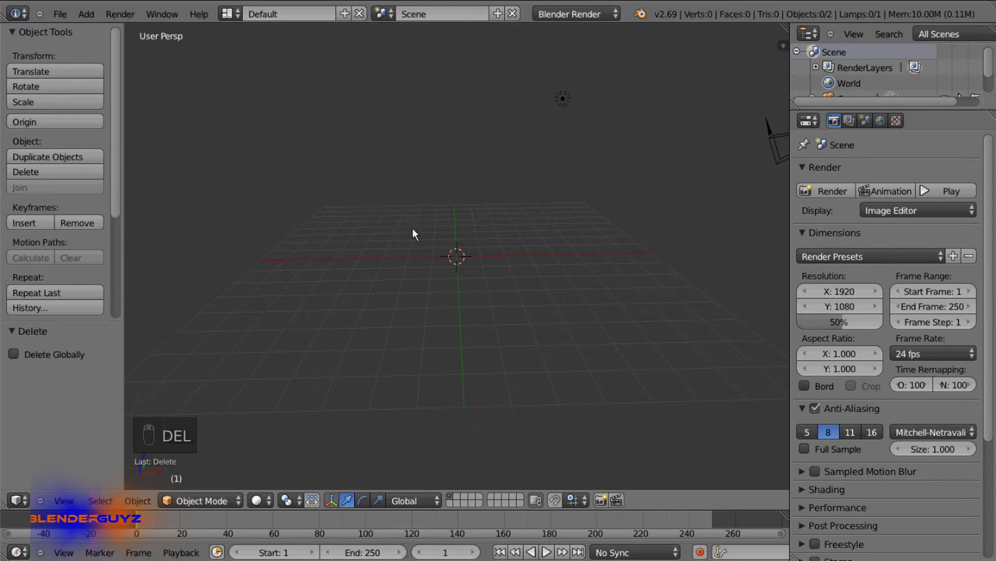
pyautogui.hotkey('shift', 'a')
pyautogui.moveTo(419, 223)
pyautogui.click(510, 227)
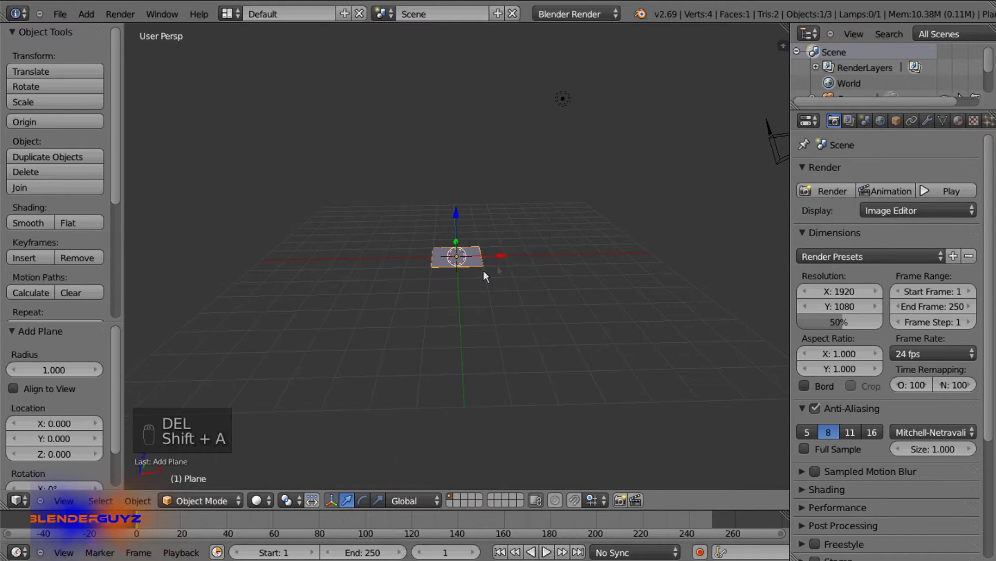
pyautogui.moveTo(484, 270); pyautogui.dragTo(529, 290, button='middle')
pyautogui.press('s')
pyautogui.click(621, 327)
pyautogui.press('s')
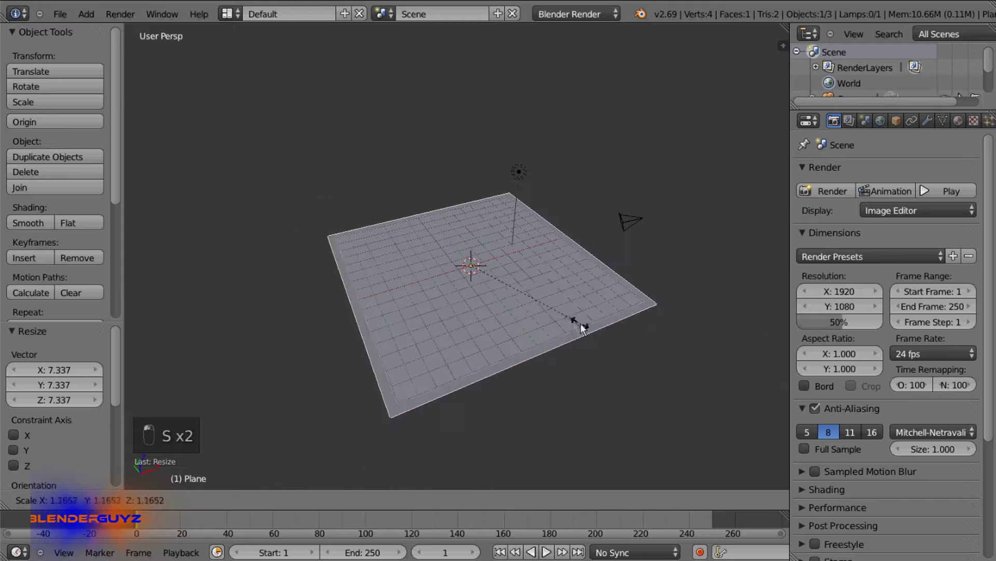
pyautogui.click(609, 331)
# - Subdivide the plane's mesh in Edit Mode with 15 cuts
pyautogui.press('Tab')
pyautogui.moveTo(519, 291); pyautogui.dragTo(493, 264, button='middle')
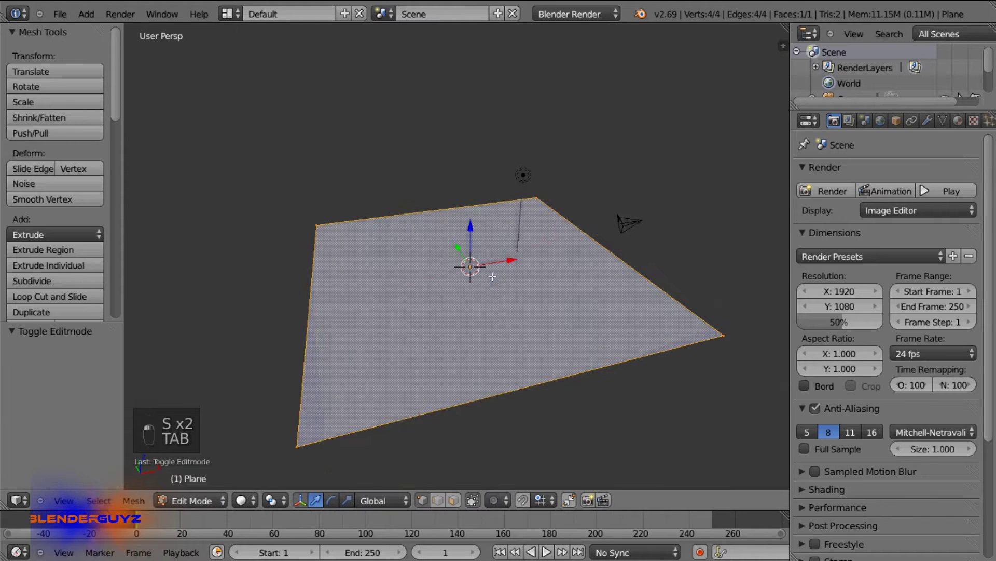
pyautogui.press('w')
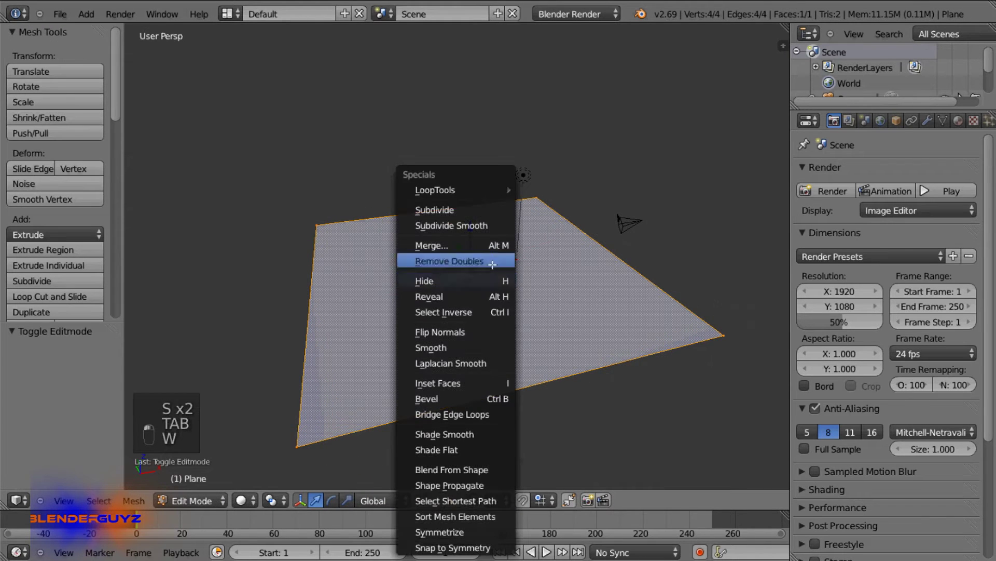
pyautogui.click(498, 212)
pyautogui.click(54, 365)
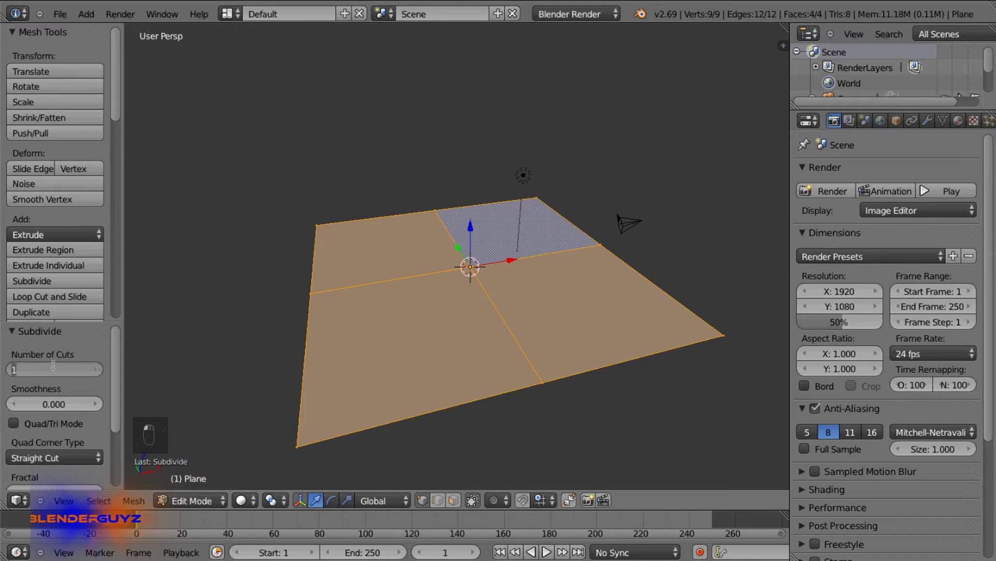
pyautogui.write('15')
pyautogui.press('Return')
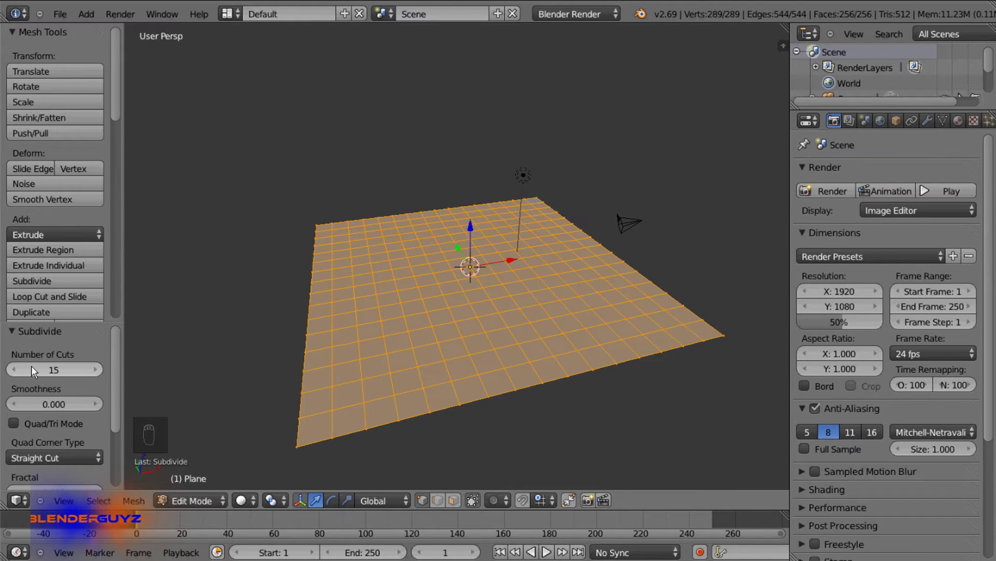
pyautogui.scroll(-2, 67, 419)
pyautogui.moveTo(271, 393); pyautogui.dragTo(262, 364, button='middle')
pyautogui.moveTo(369, 342); pyautogui.dragTo(468, 325, button='middle')
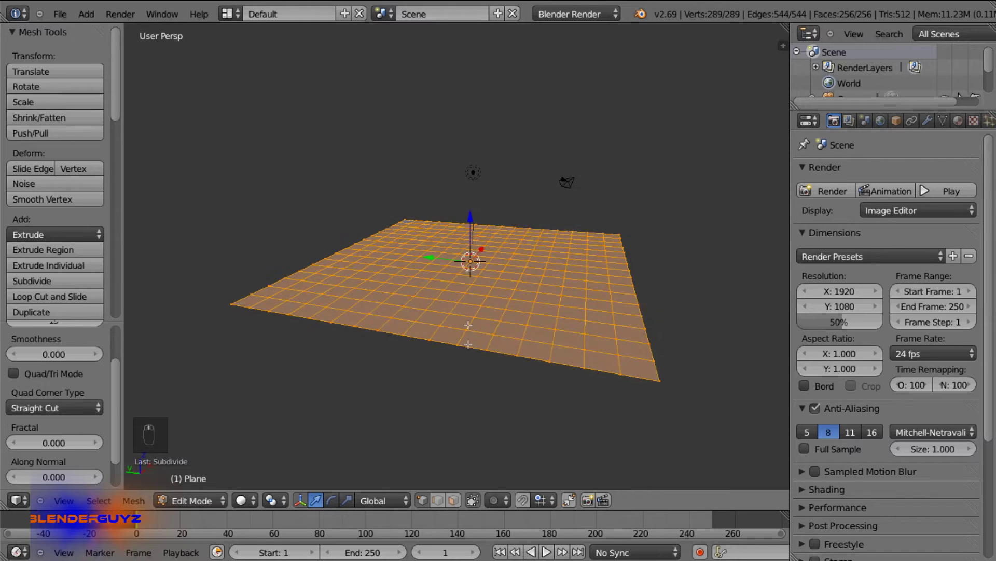
pyautogui.moveTo(490, 223); pyautogui.dragTo(311, 267, button='middle')
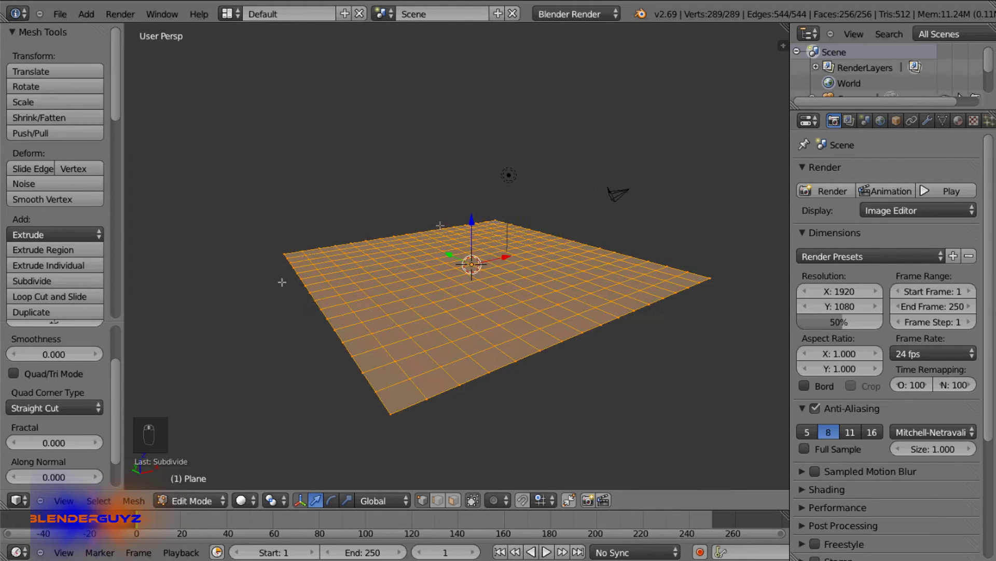
# - Set the subdivision Fractal to 0.1 for uneven ground and return to Object Mode
pyautogui.click(44, 444)
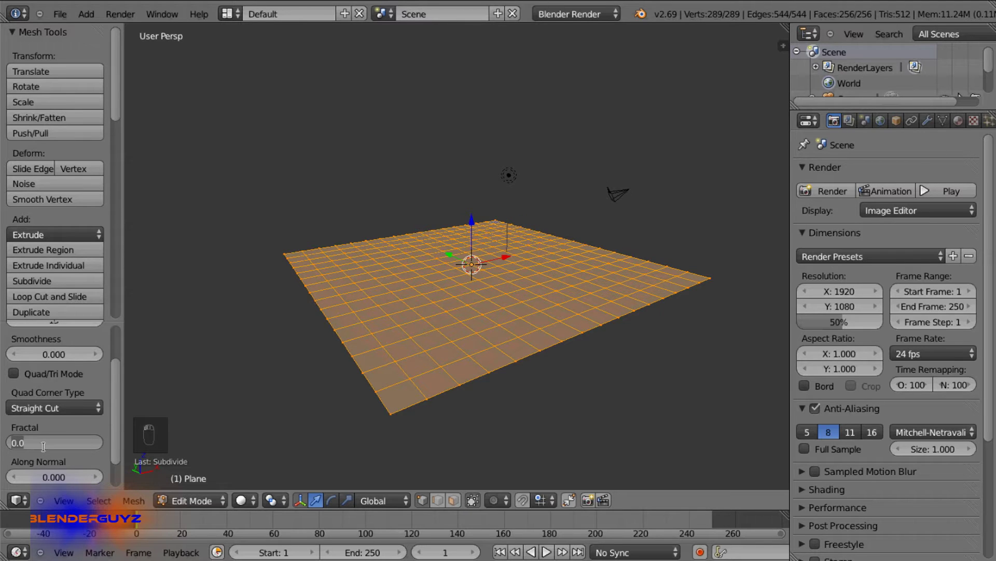
pyautogui.write('0.2')
pyautogui.press('Return')
pyautogui.moveTo(337, 391); pyautogui.dragTo(349, 394, button='middle')
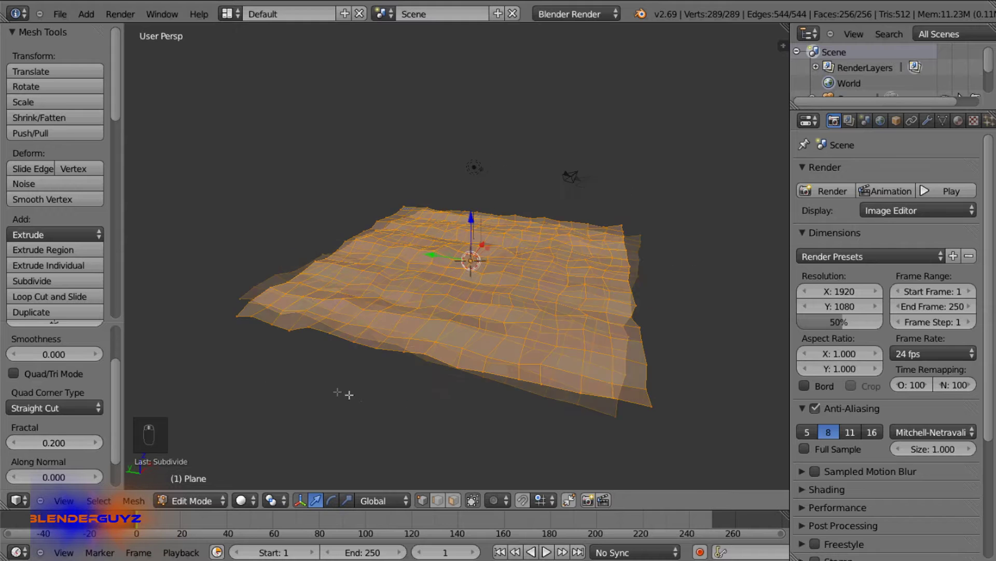
pyautogui.click(14, 442)
pyautogui.click(14, 442)
pyautogui.click(15, 444)
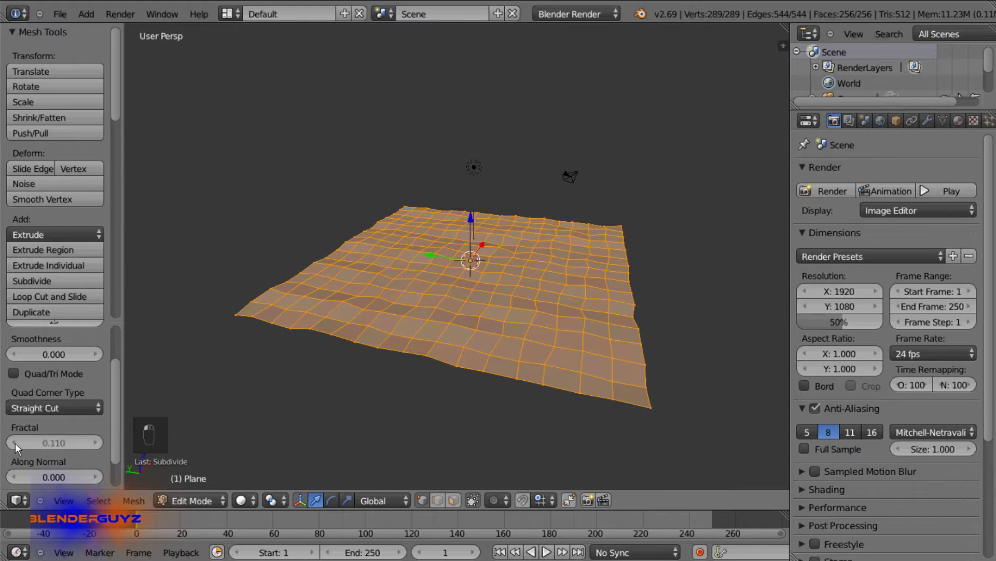
pyautogui.moveTo(218, 374); pyautogui.dragTo(231, 369, button='middle')
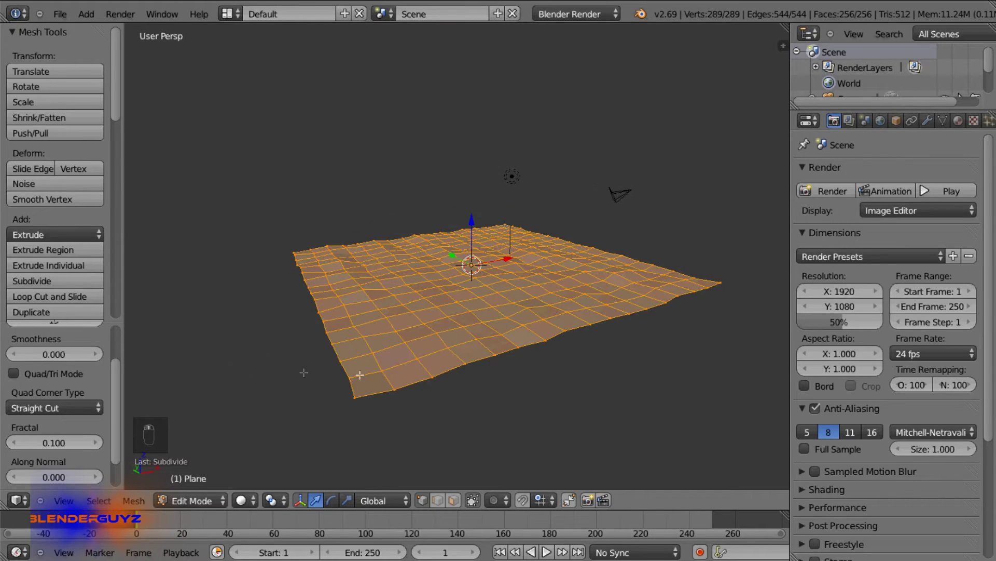
pyautogui.press('Tab')
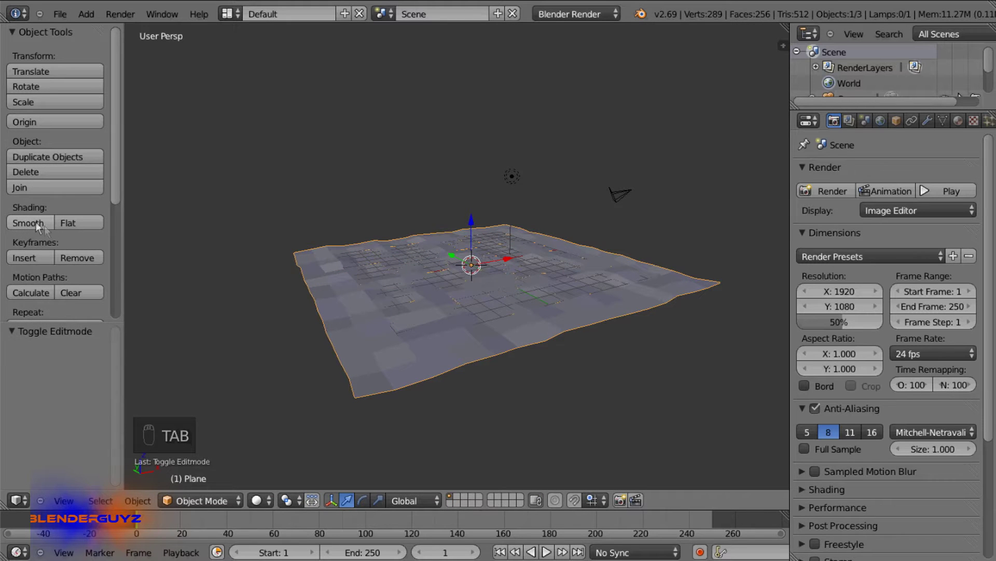
# - Smooth-shade the plane and add a particle system named Grass with settings 'grass'
pyautogui.click(36, 222)
pyautogui.moveTo(446, 291); pyautogui.dragTo(406, 300, button='middle')
pyautogui.moveTo(538, 297); pyautogui.dragTo(570, 288, button='middle')
pyautogui.scroll(-3, 933, 122)
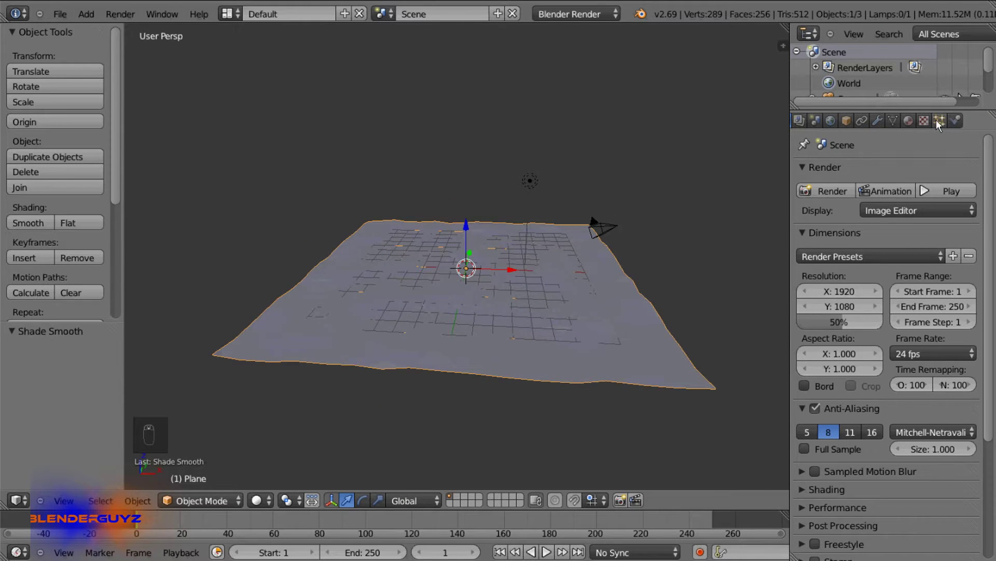
pyautogui.click(939, 122)
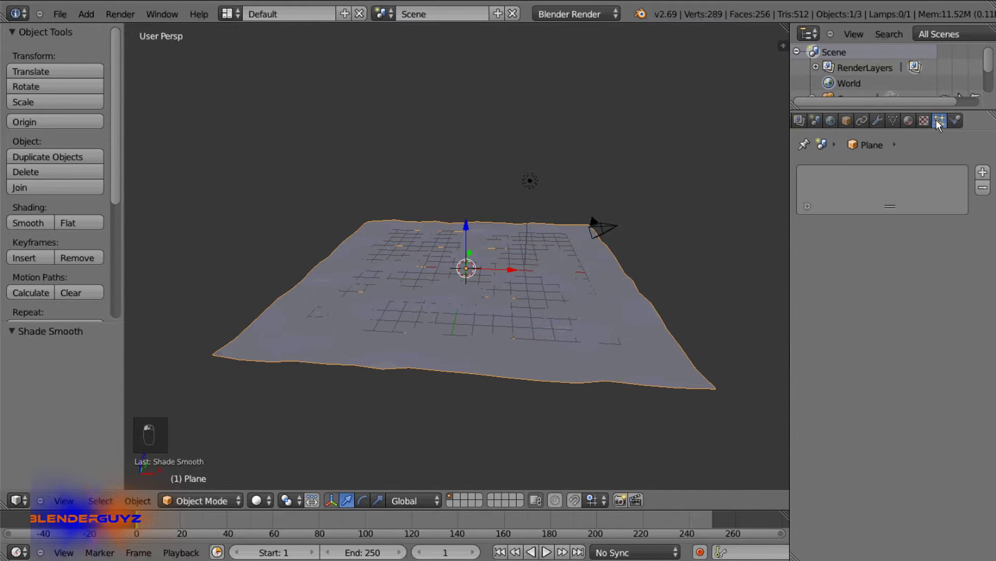
pyautogui.click(983, 172)
pyautogui.click(922, 226)
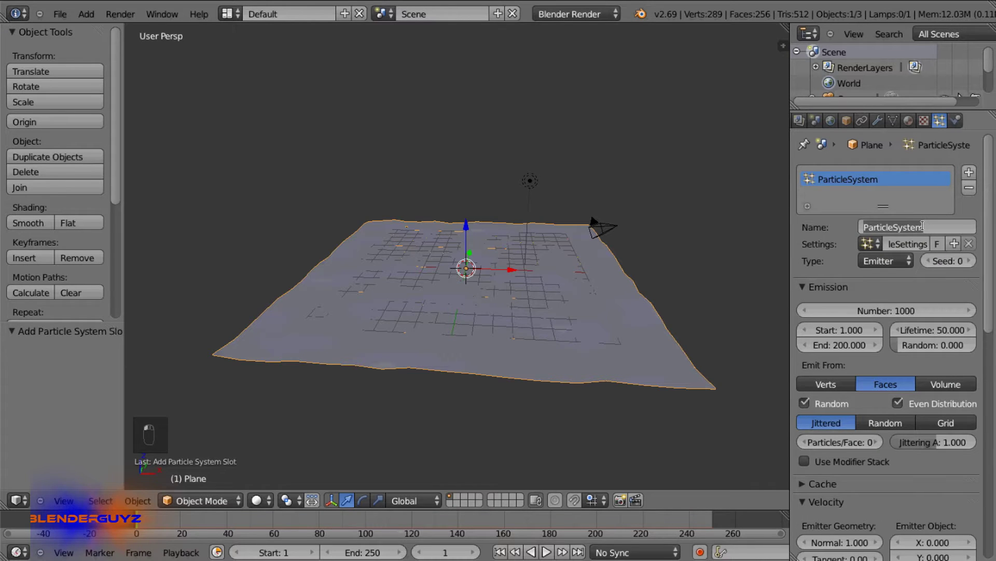
pyautogui.write('Grass')
pyautogui.press('Tab')
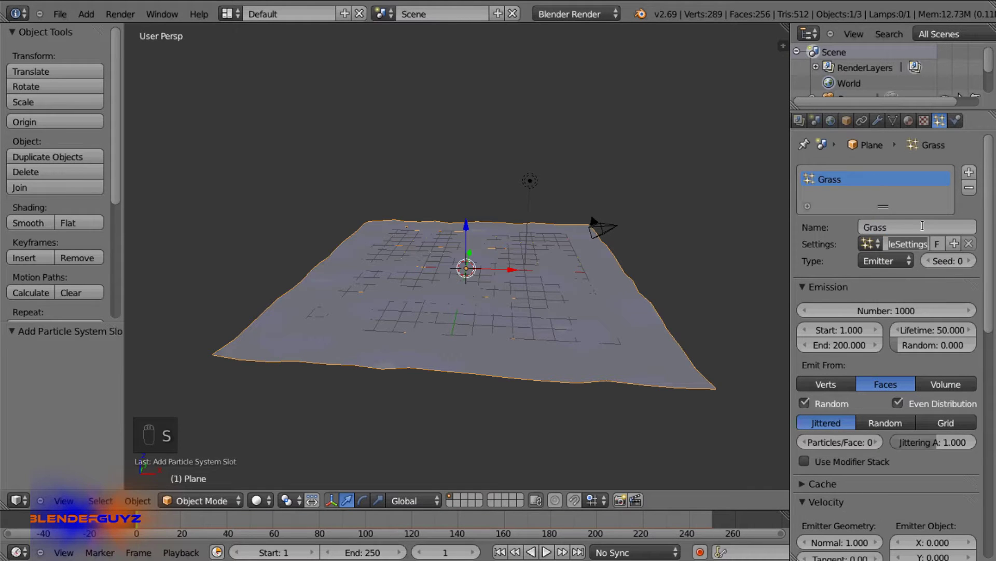
pyautogui.write('grass')
pyautogui.press('Return')
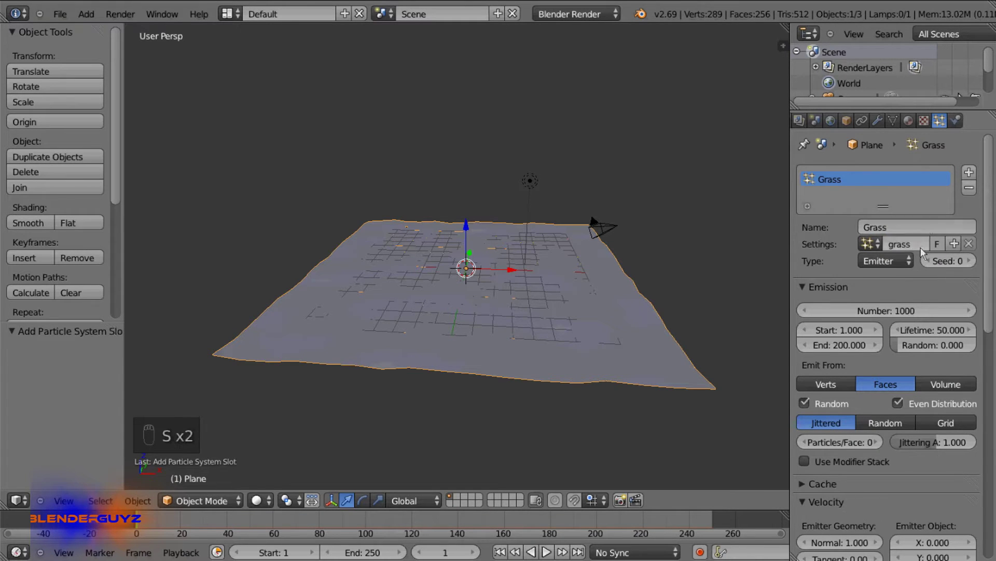
# - Make the particles Hair with Advanced enabled, 8000 strands, and Random distribution
pyautogui.click(874, 261)
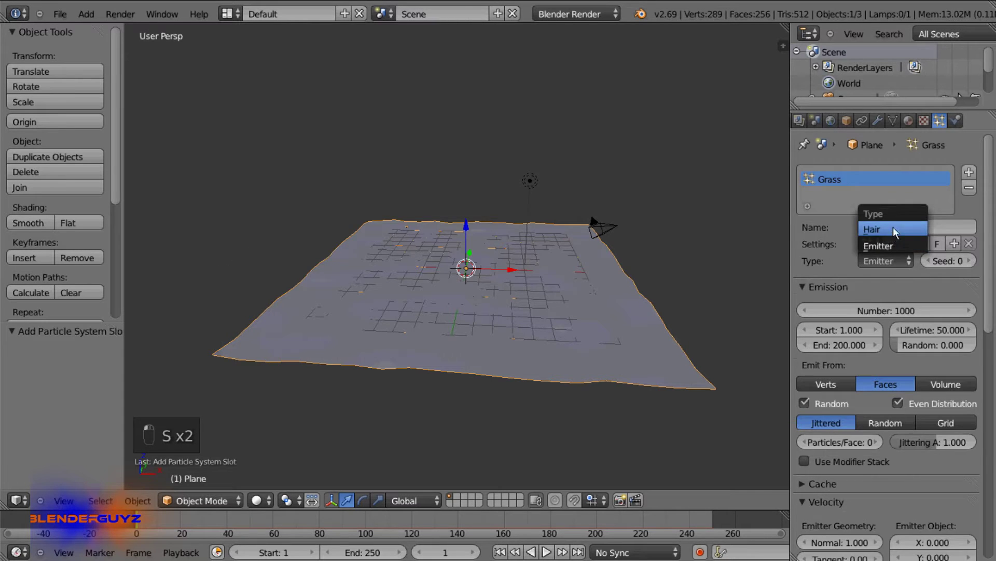
pyautogui.click(893, 230)
pyautogui.click(908, 284)
pyautogui.scroll(-2, 897, 306)
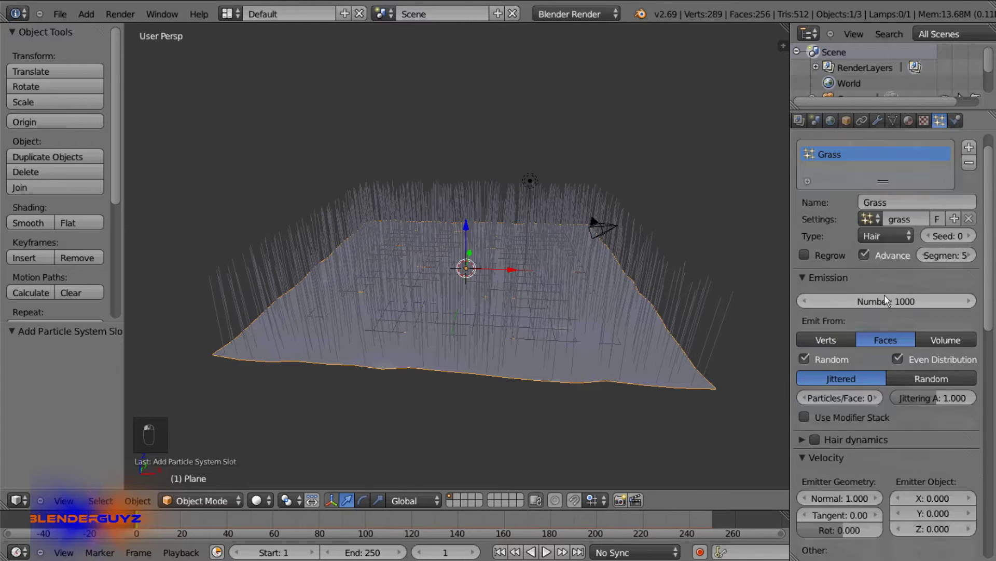
pyautogui.click(888, 302)
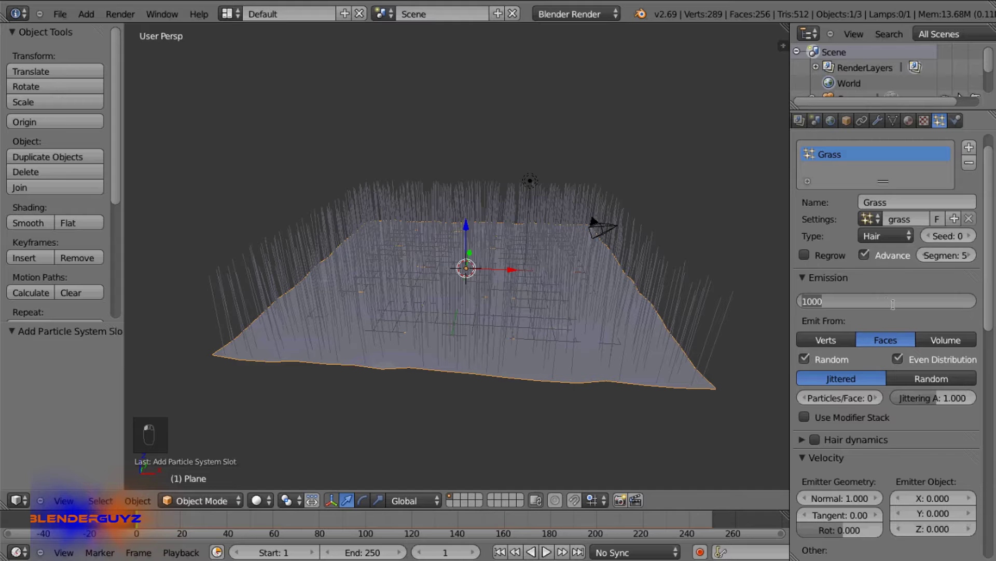
pyautogui.write('8000')
pyautogui.press('Return')
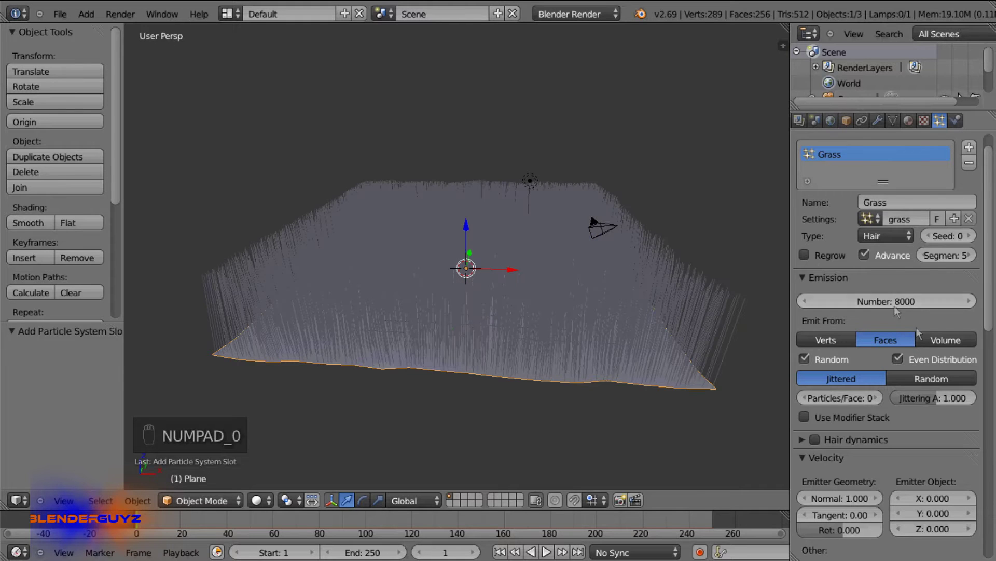
pyautogui.click(925, 377)
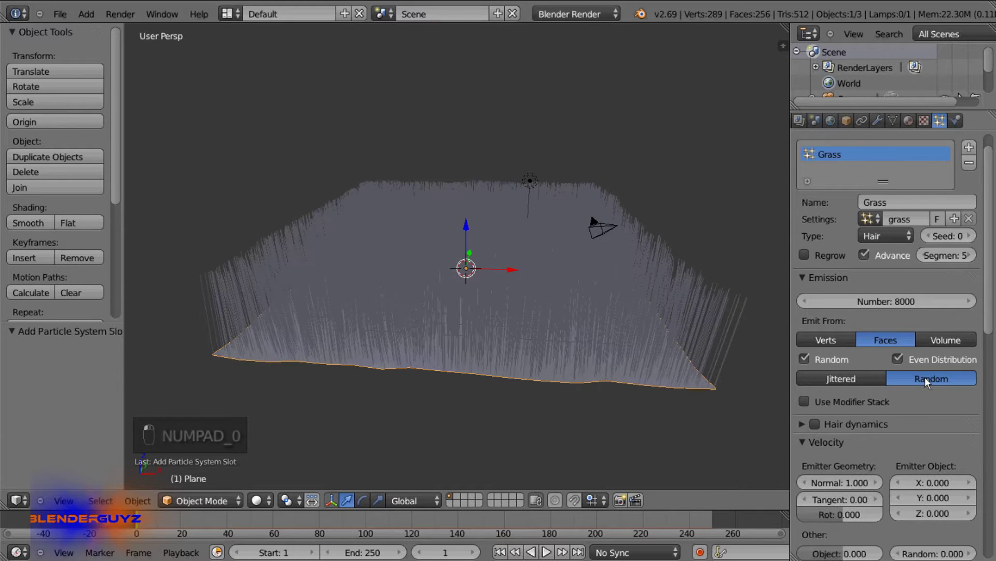
pyautogui.scroll(-2, 921, 379)
pyautogui.click(840, 228)
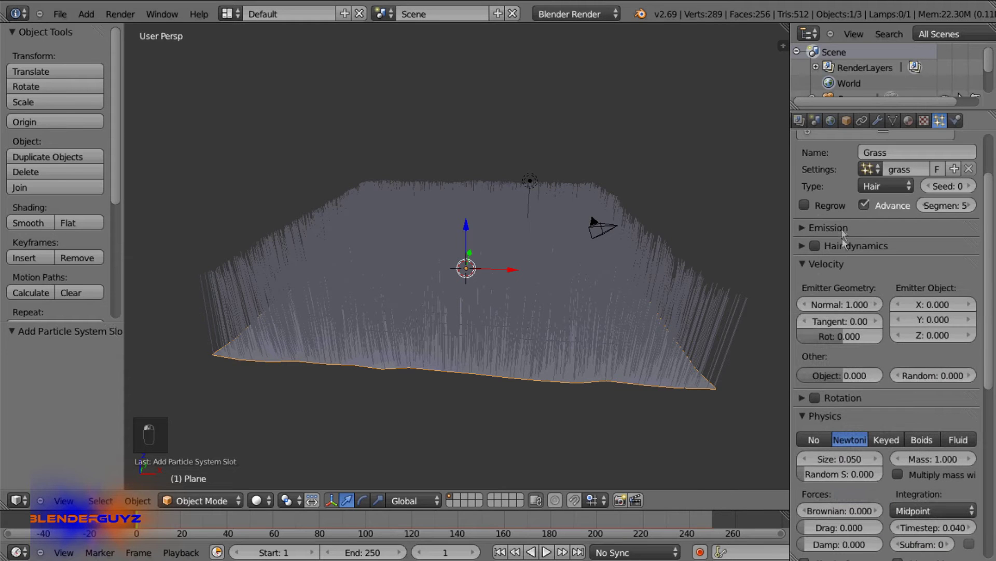
# - Set the hair's Normal velocity to 0.1 to shorten the grass
pyautogui.click(837, 306)
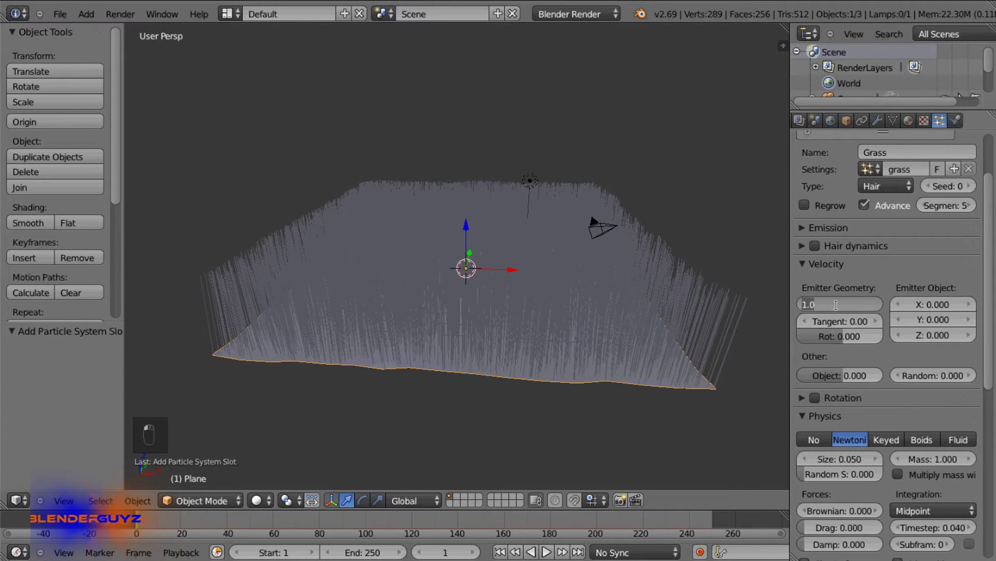
pyautogui.write('0.1')
pyautogui.press('Return')
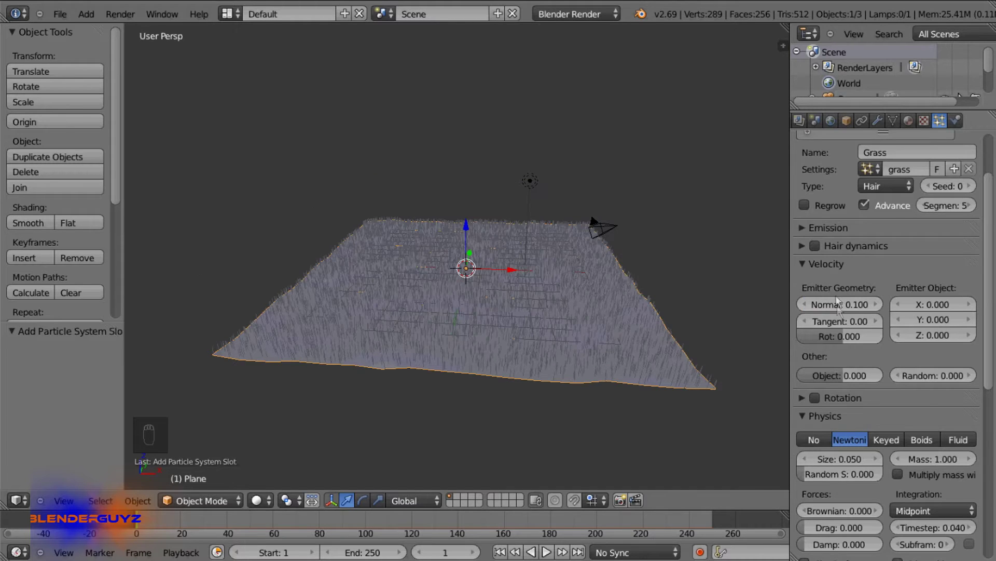
pyautogui.moveTo(477, 198); pyautogui.dragTo(478, 168, button='middle')
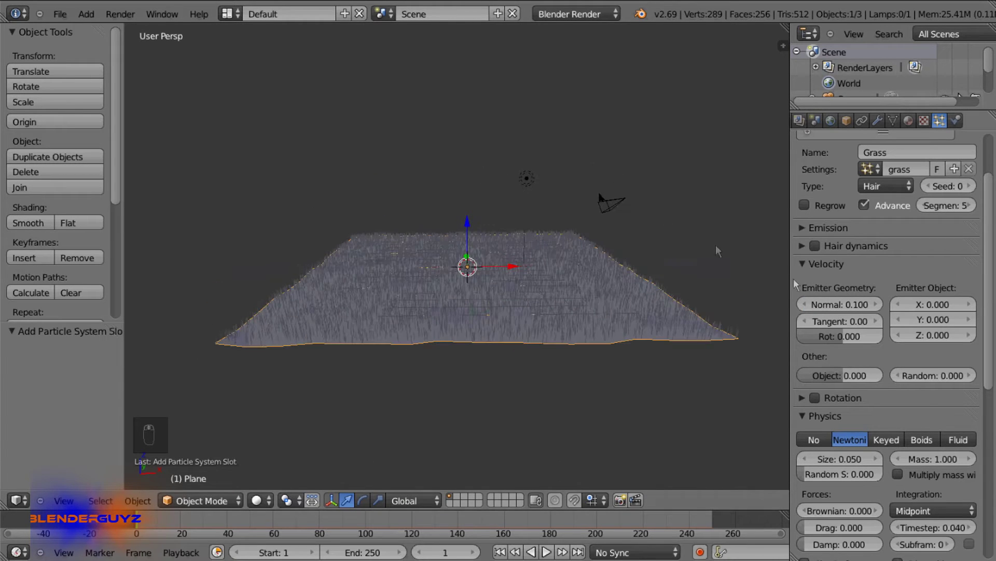
pyautogui.click(821, 264)
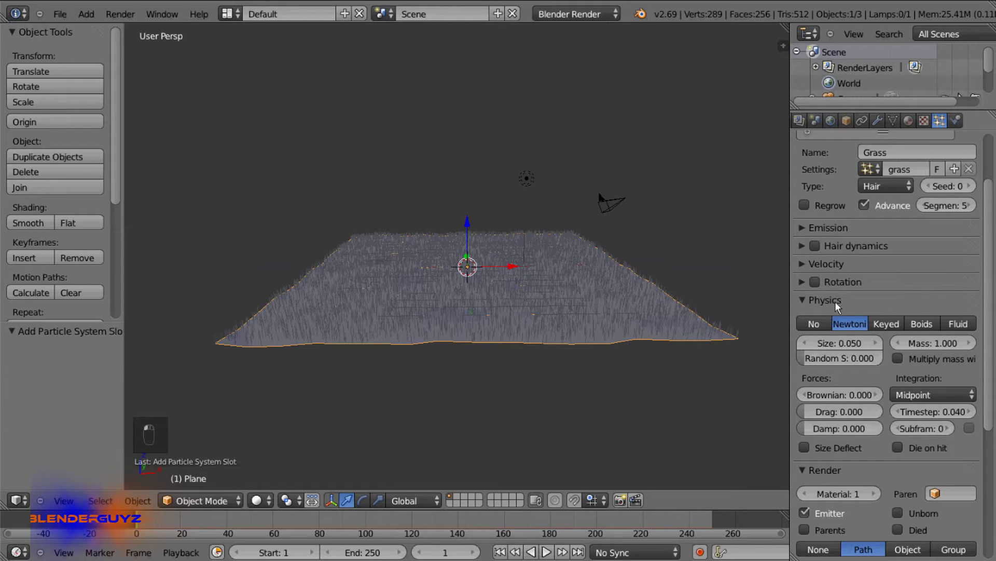
pyautogui.scroll(2, 592, 337)
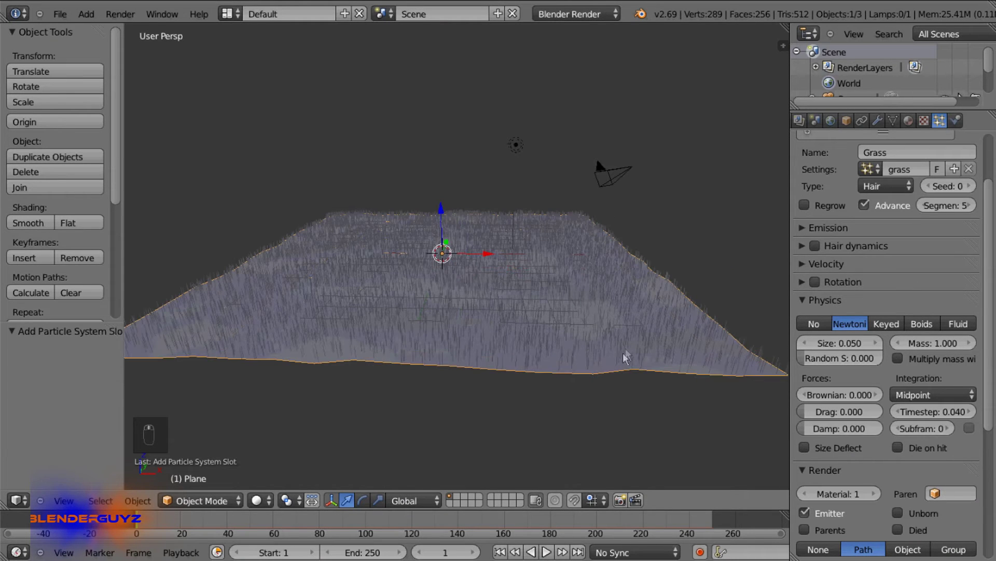
pyautogui.scroll(1, 627, 357)
pyautogui.scroll(2, 627, 358)
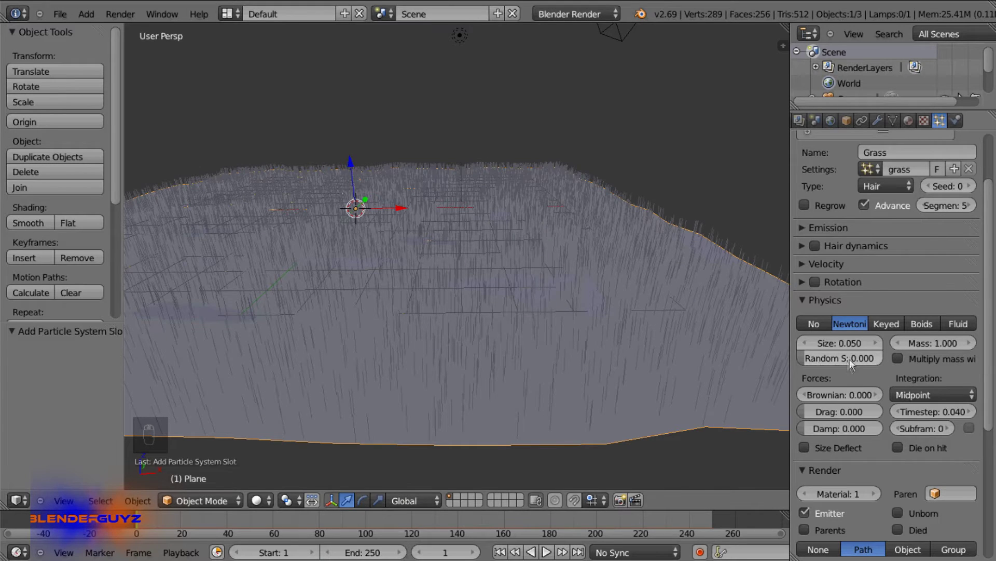
# - Set the hair physics Brownian to 0.05 and Damp to 0.006
pyautogui.click(845, 392)
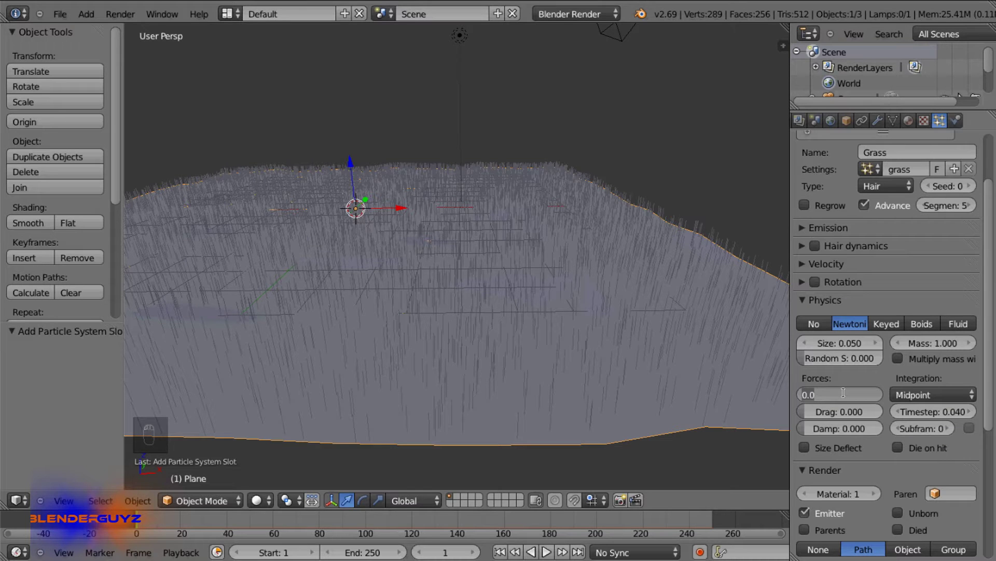
pyautogui.press('BackSpace')
pyautogui.write('0.05')
pyautogui.press('Return')
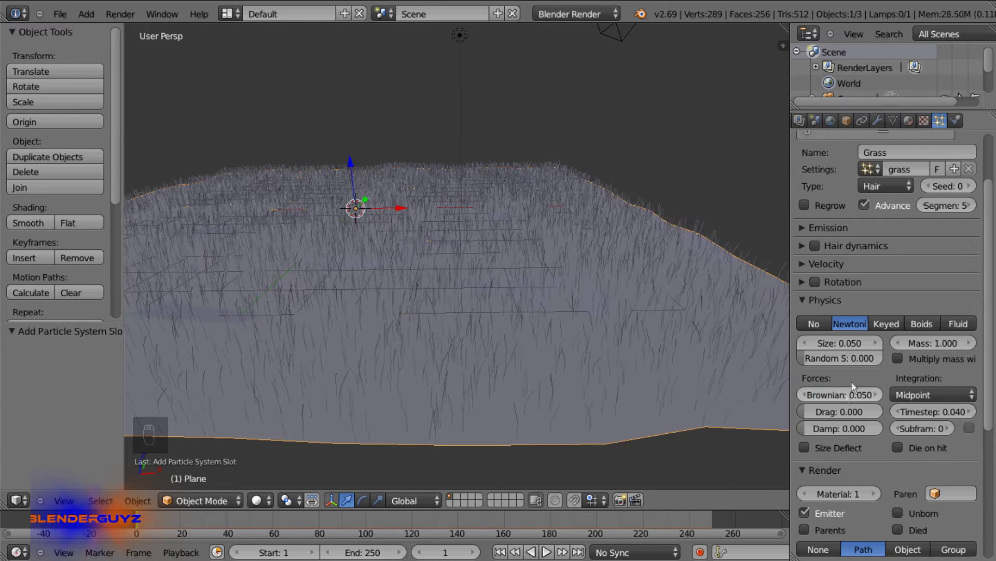
pyautogui.moveTo(510, 301); pyautogui.dragTo(531, 305, button='middle')
pyautogui.scroll(-1, 863, 286)
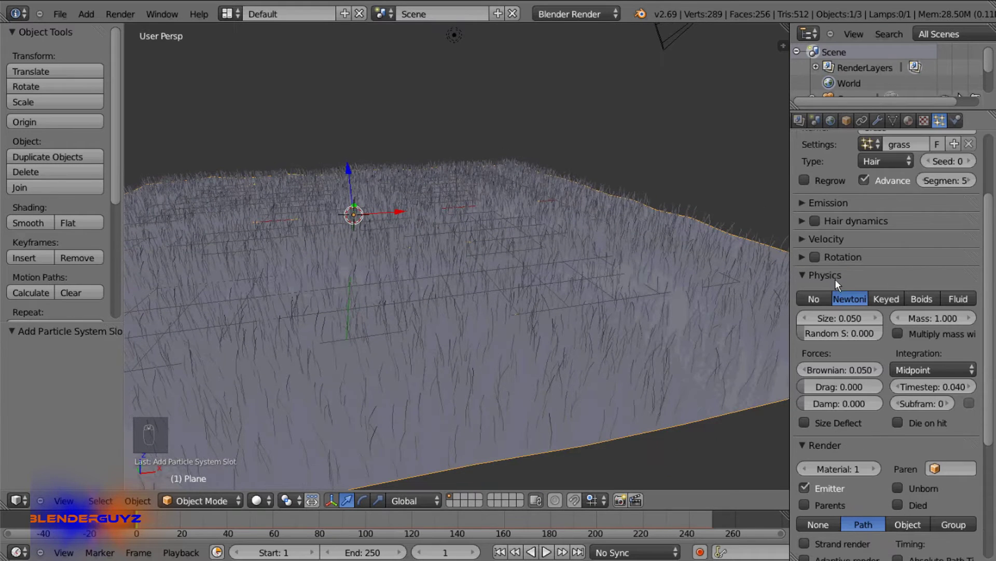
pyautogui.click(836, 405)
pyautogui.press('BackSpace')
pyautogui.write('.0')
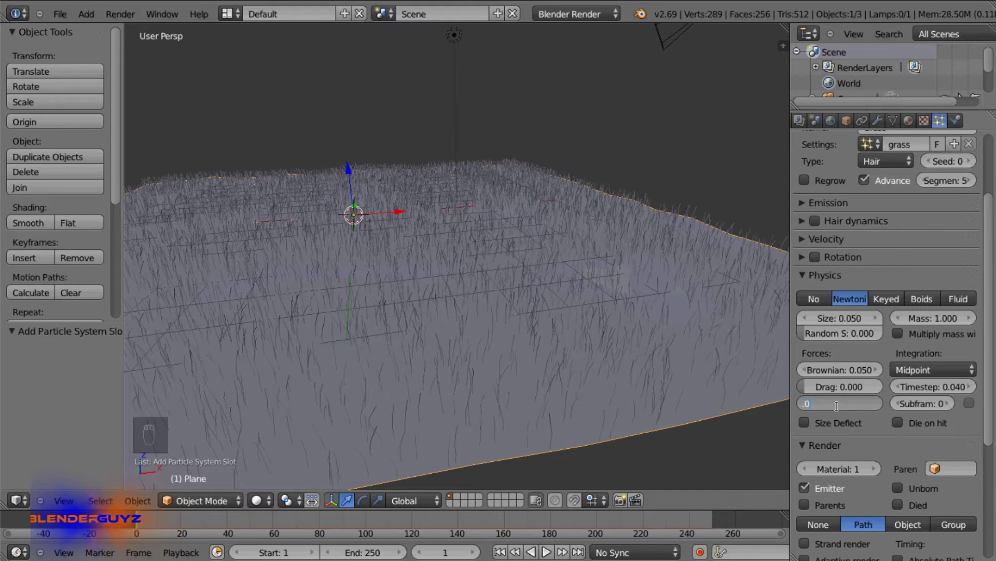
pyautogui.write('06')
pyautogui.press('Return')
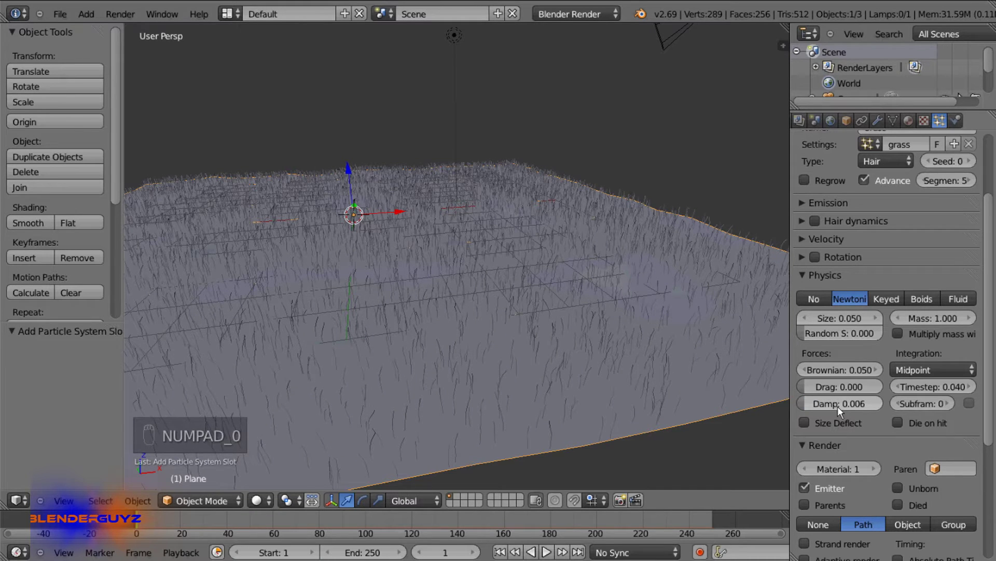
pyautogui.click(824, 273)
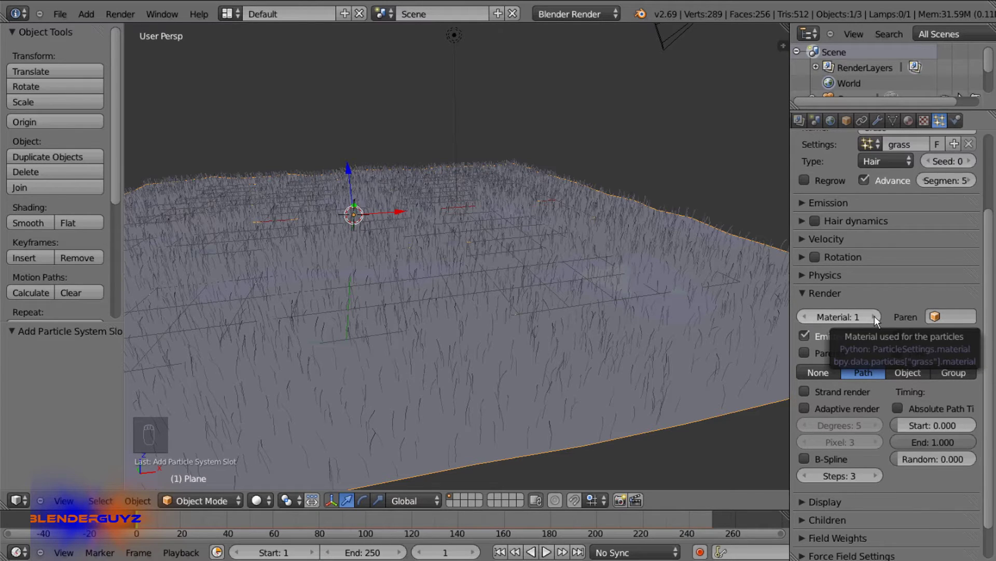
# - Set the hair's render Material to 2 and add two material slots to the plane
pyautogui.click(874, 316)
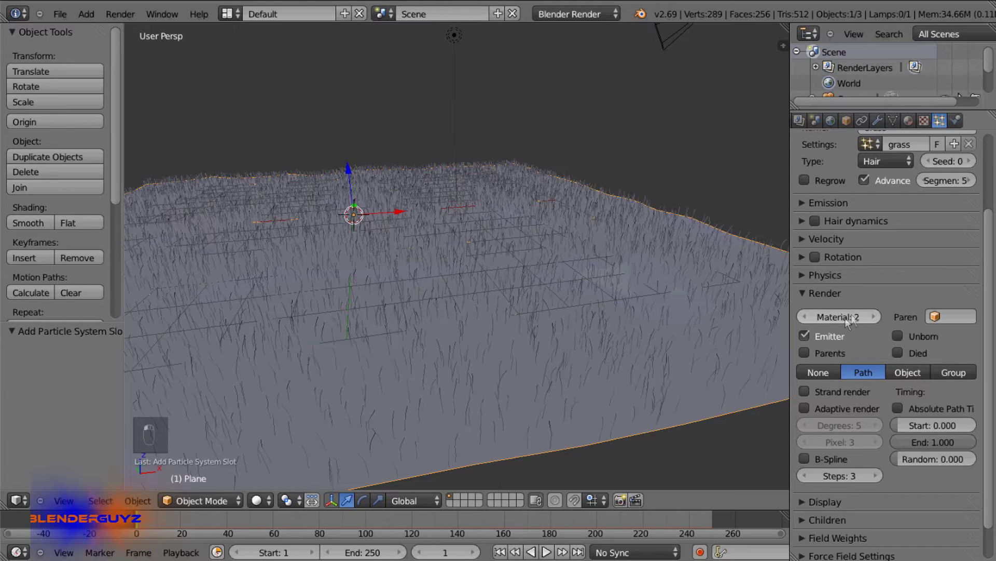
pyautogui.click(909, 121)
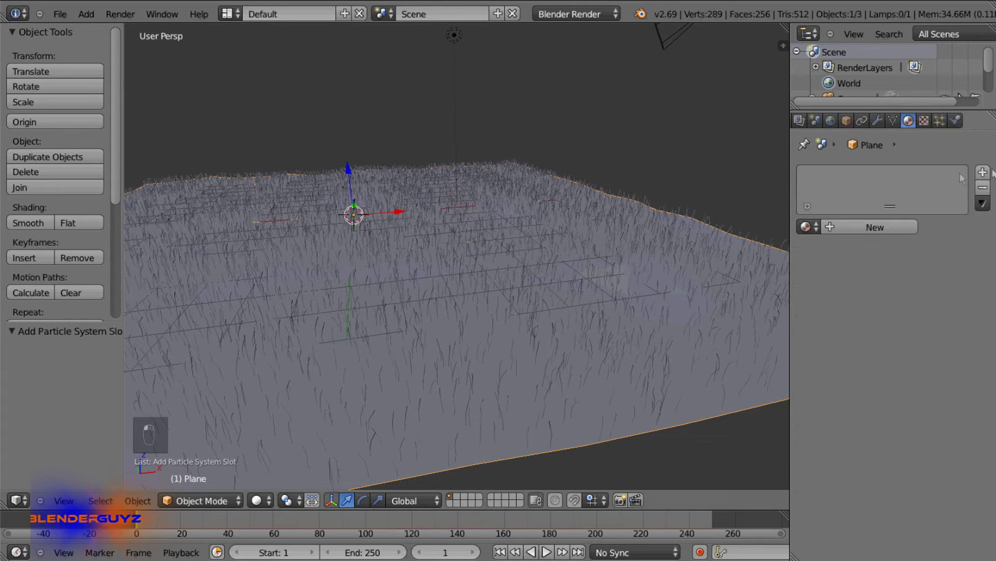
pyautogui.click(983, 171)
pyautogui.click(983, 172)
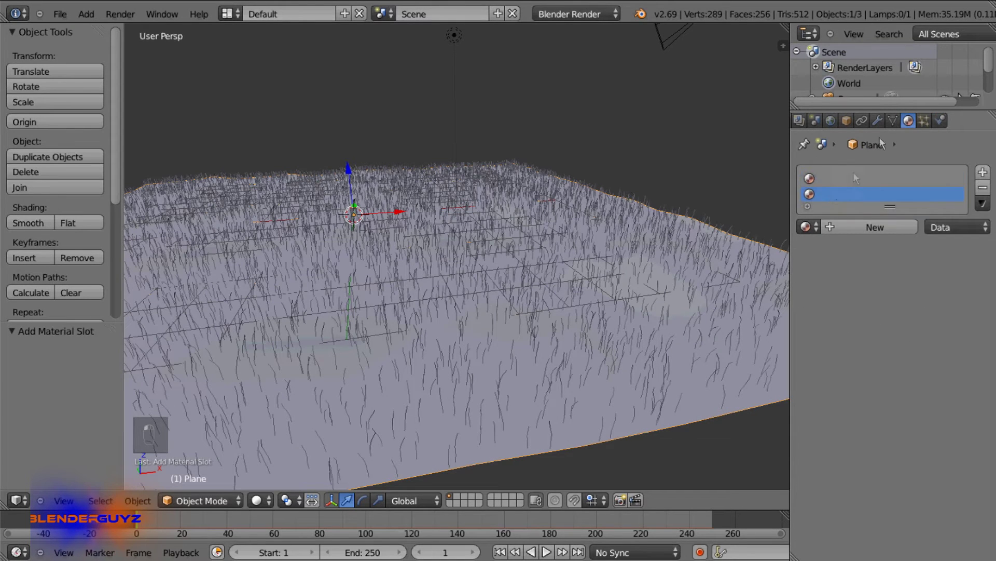
# - Enable Strand render with B-Spline and set path Random to 0.5
pyautogui.click(925, 121)
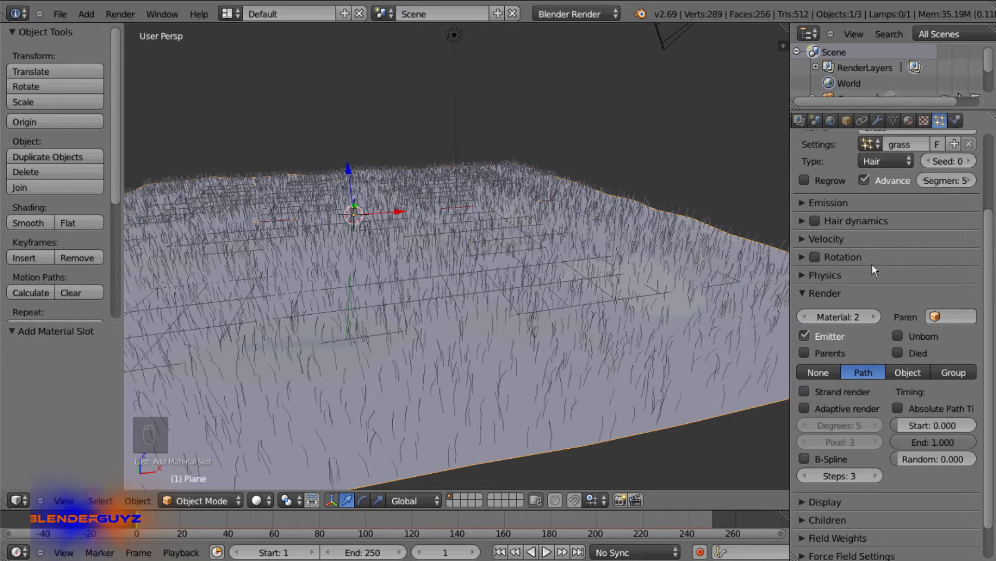
pyautogui.click(804, 391)
pyautogui.click(804, 458)
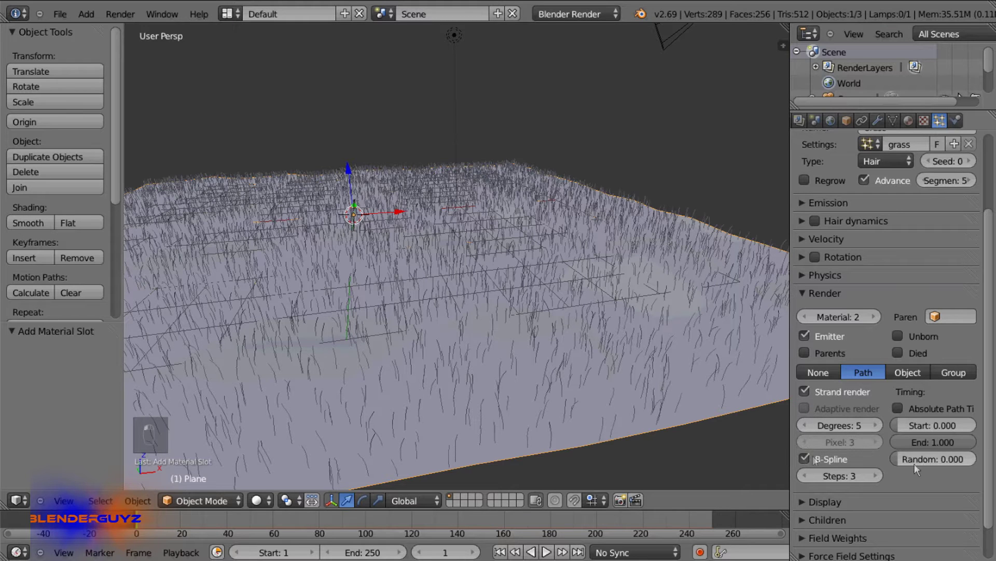
pyautogui.moveTo(902, 459); pyautogui.dragTo(928, 457)
pyautogui.click(949, 462)
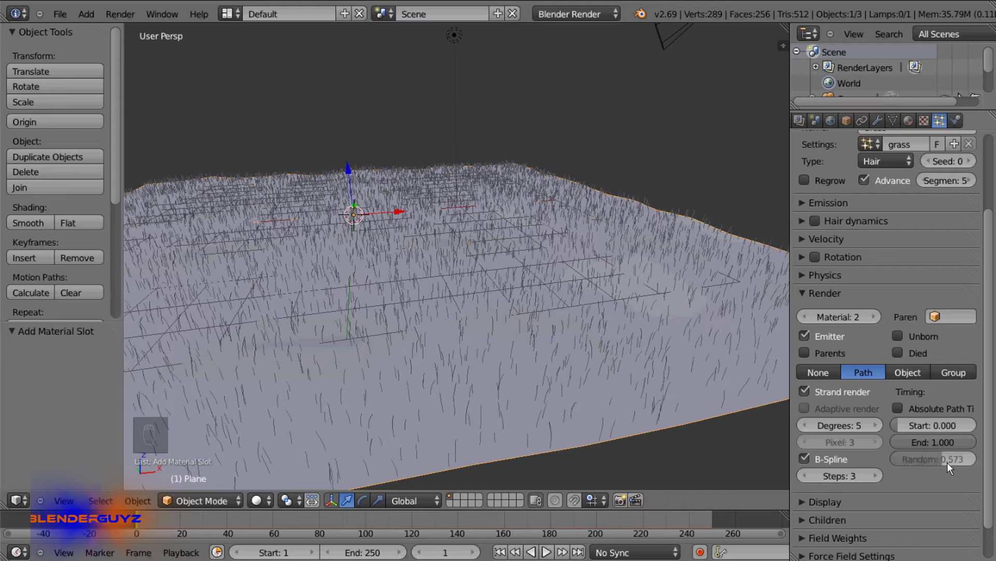
pyautogui.write('.5')
pyautogui.press('Return')
pyautogui.click(825, 292)
# - Add Interpolated child hairs to the grass particle system
pyautogui.click(830, 310)
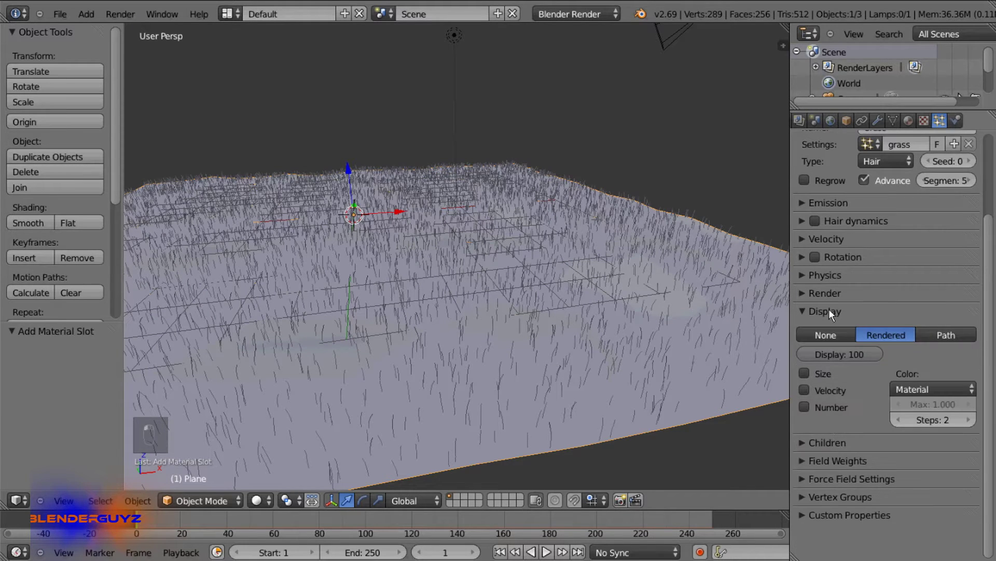
pyautogui.click(829, 309)
pyautogui.click(830, 328)
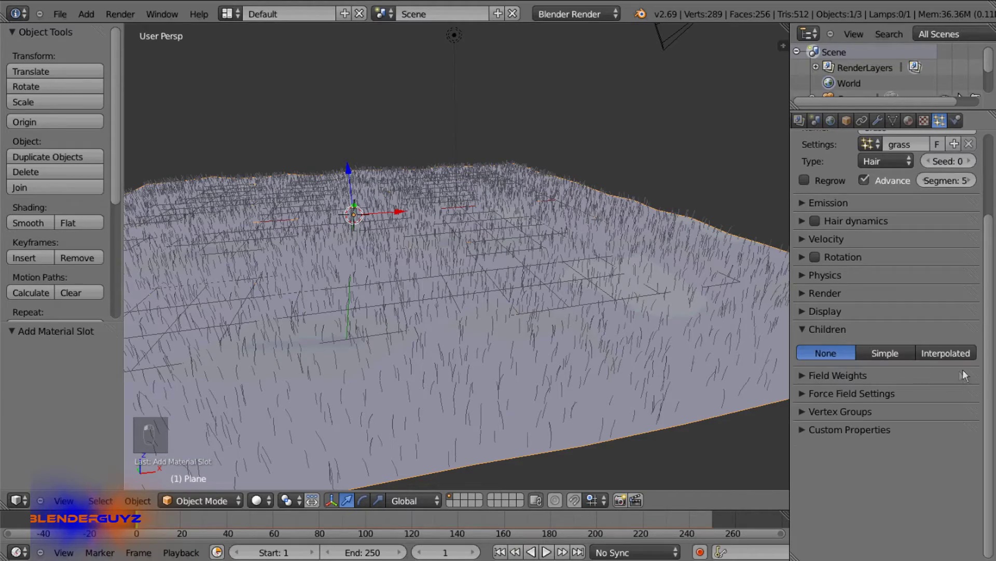
pyautogui.click(954, 352)
pyautogui.scroll(-3, 675, 332)
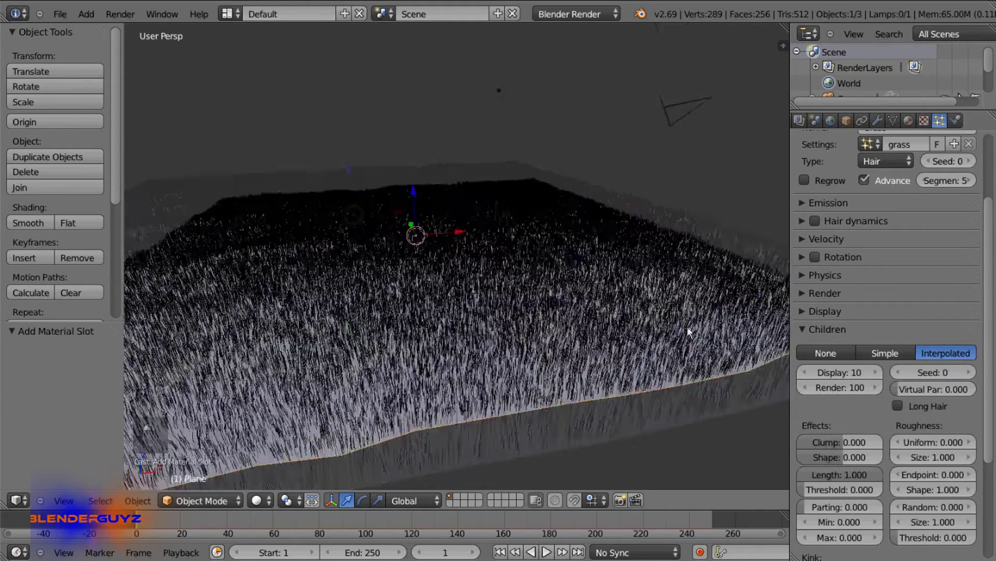
pyautogui.moveTo(675, 332); pyautogui.dragTo(726, 333, button='middle')
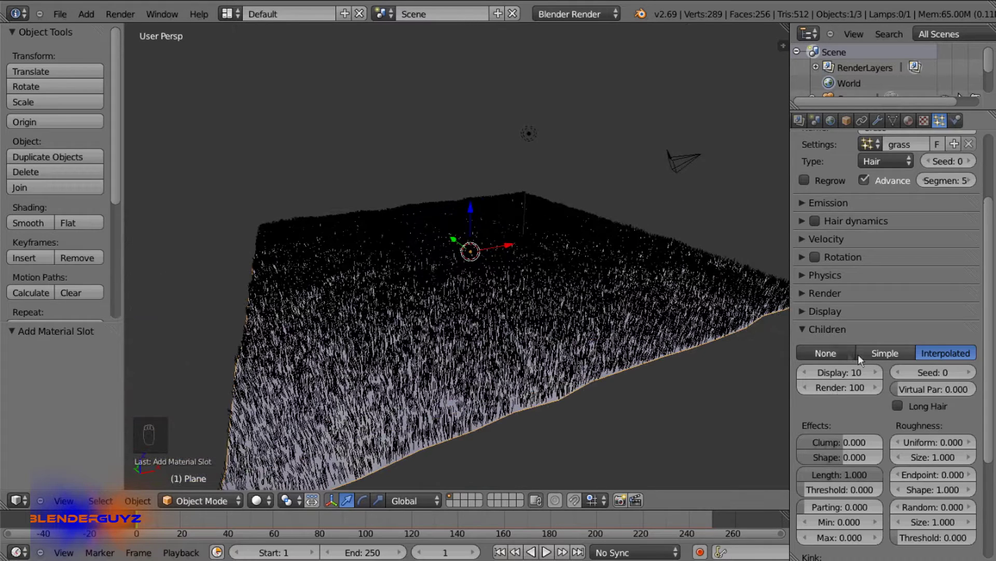
# - Set render children to 150 and Clump to -0.6 for splayed tufts
pyautogui.click(847, 386)
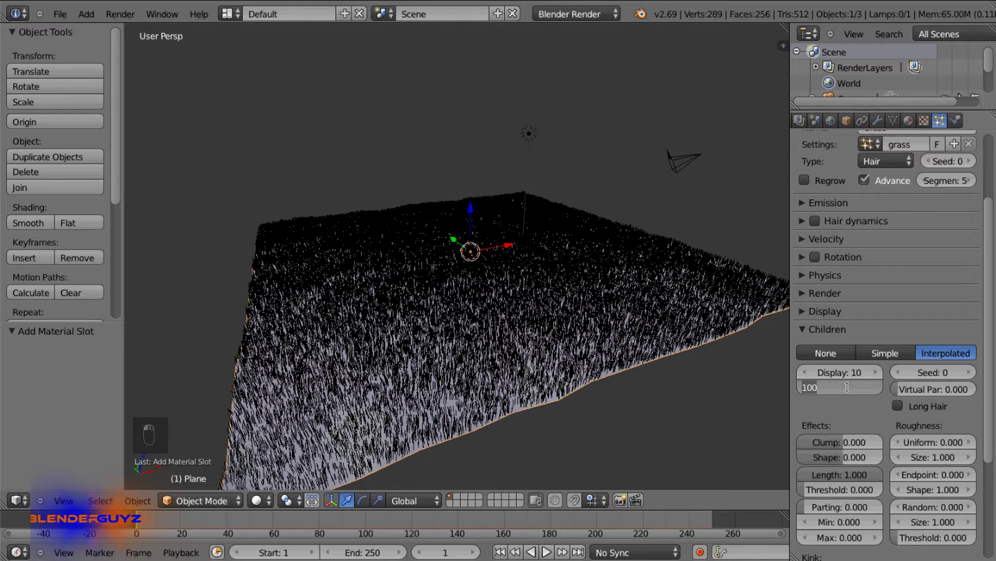
pyautogui.write('150')
pyautogui.press('Return')
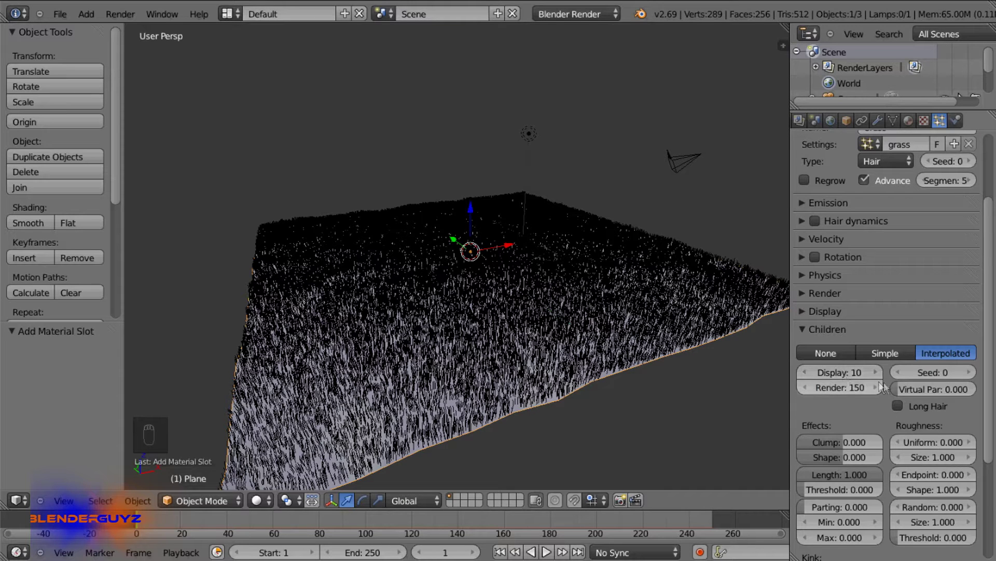
pyautogui.scroll(-2, 877, 387)
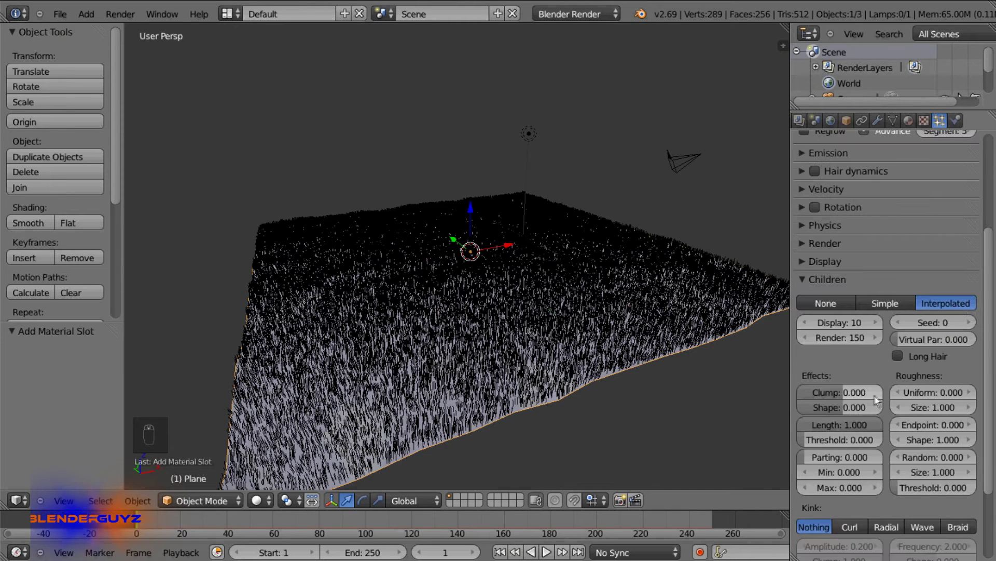
pyautogui.click(846, 391)
pyautogui.press('BackSpace')
pyautogui.write('-.6')
pyautogui.press('Return')
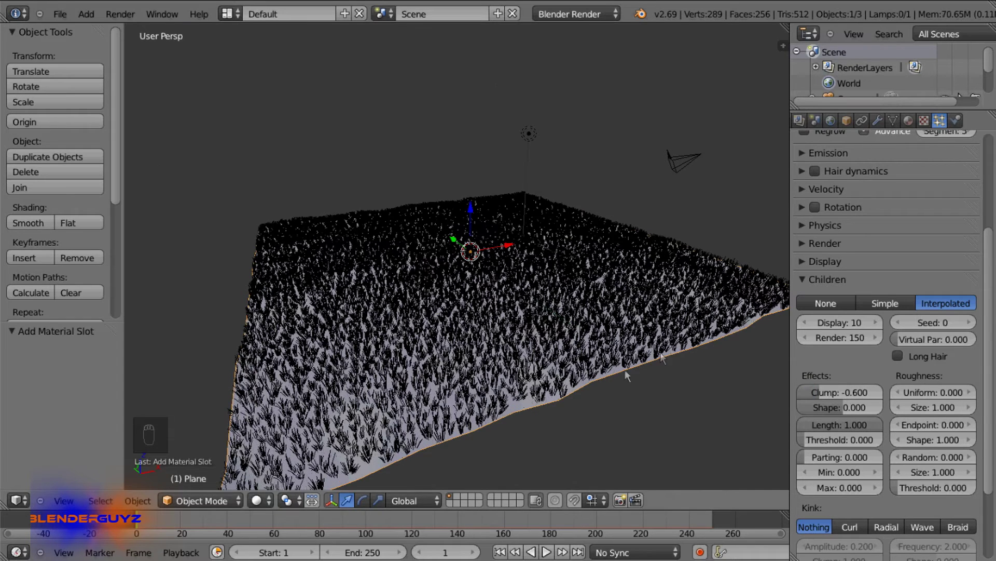
pyautogui.moveTo(586, 410); pyautogui.dragTo(600, 361, button='middle')
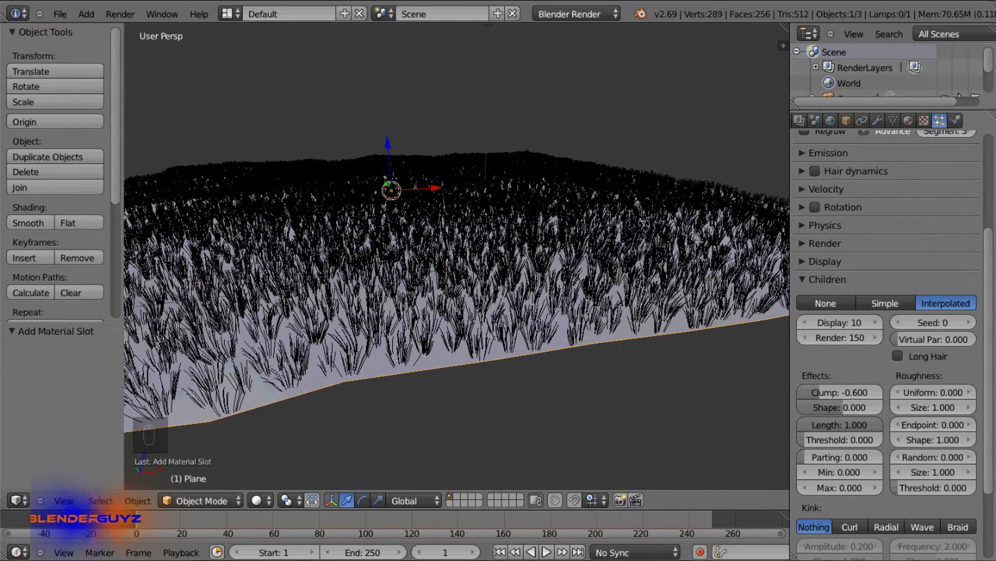
# - Set child Shape to 0.05, Length to 0.85, and length Threshold to 0.478
pyautogui.scroll(-3, 887, 343)
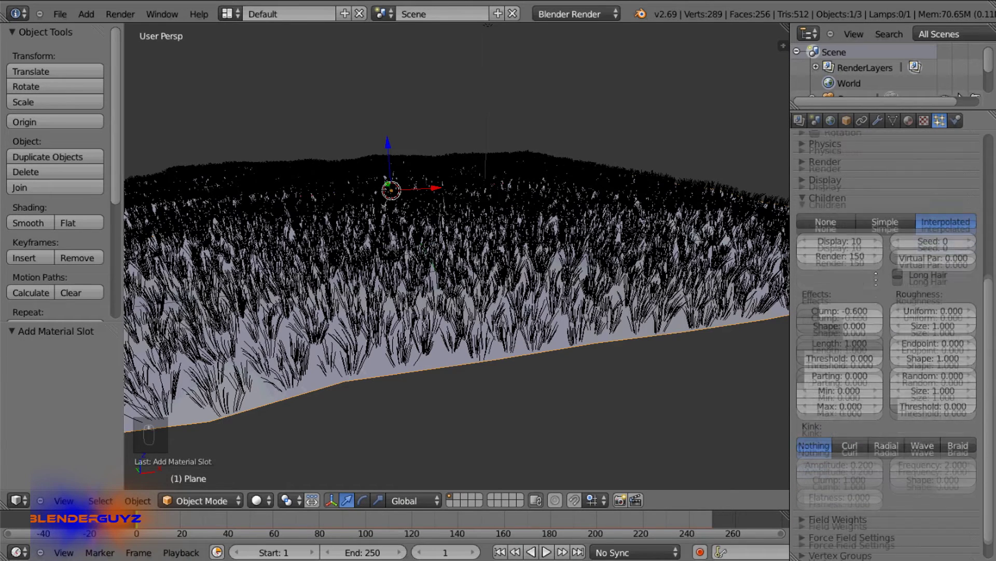
pyautogui.click(837, 326)
pyautogui.write('0.0')
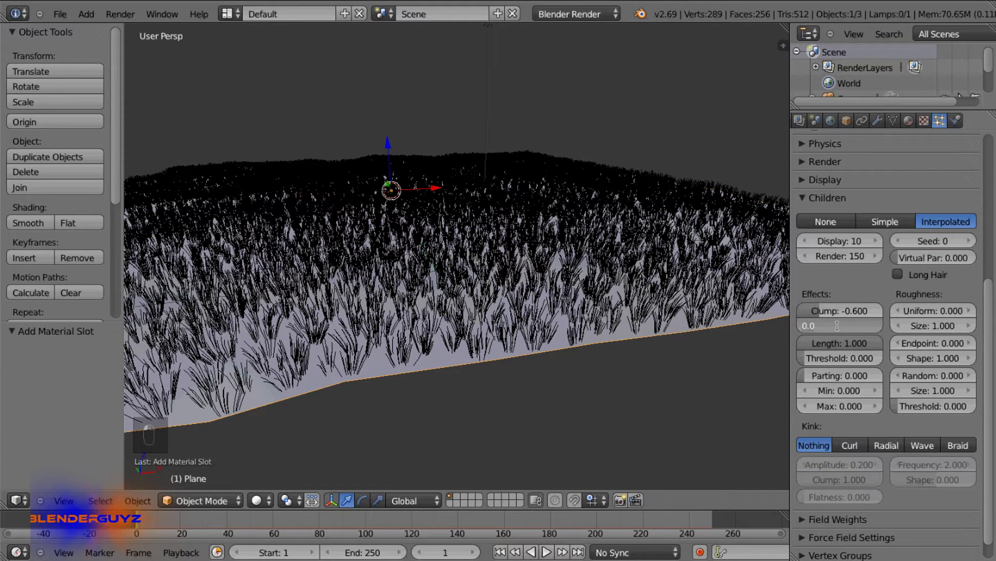
pyautogui.press('BackSpace')
pyautogui.press('BackSpace')
pyautogui.press('BackSpace')
pyautogui.write('.05')
pyautogui.press('Return')
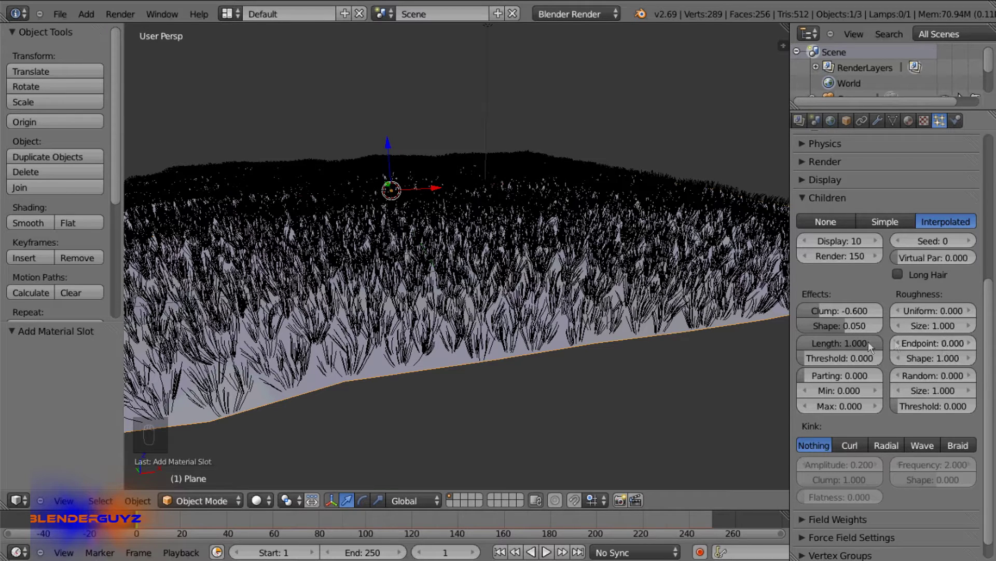
pyautogui.click(837, 340)
pyautogui.press('BackSpace')
pyautogui.press('BackSpace')
pyautogui.press('BackSpace')
pyautogui.write('.85')
pyautogui.press('Return')
pyautogui.moveTo(835, 357)
pyautogui.mouseDown()
pyautogui.moveTo(827, 356)
pyautogui.moveTo(841, 358)
pyautogui.mouseUp()
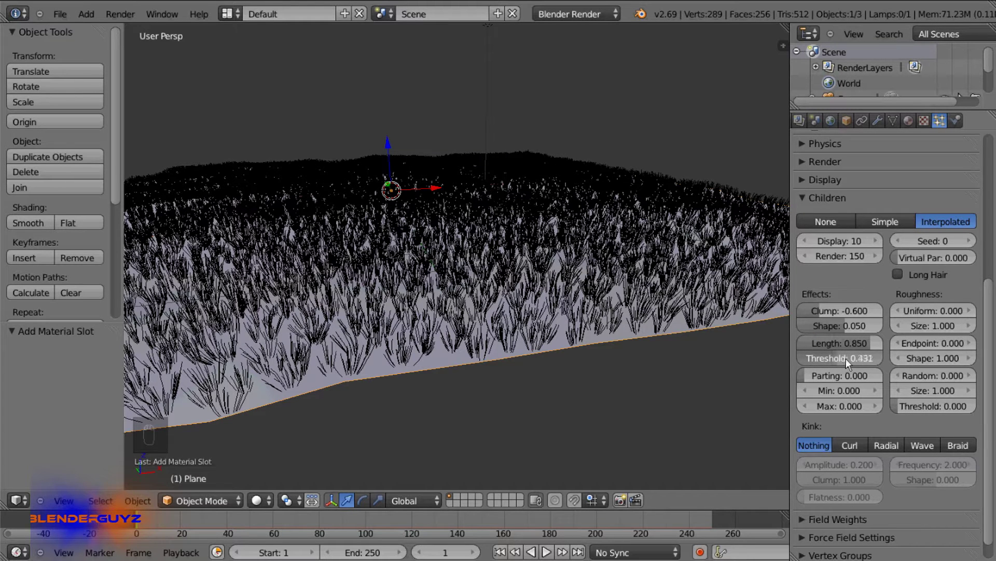
pyautogui.moveTo(849, 358); pyautogui.dragTo(851, 362)
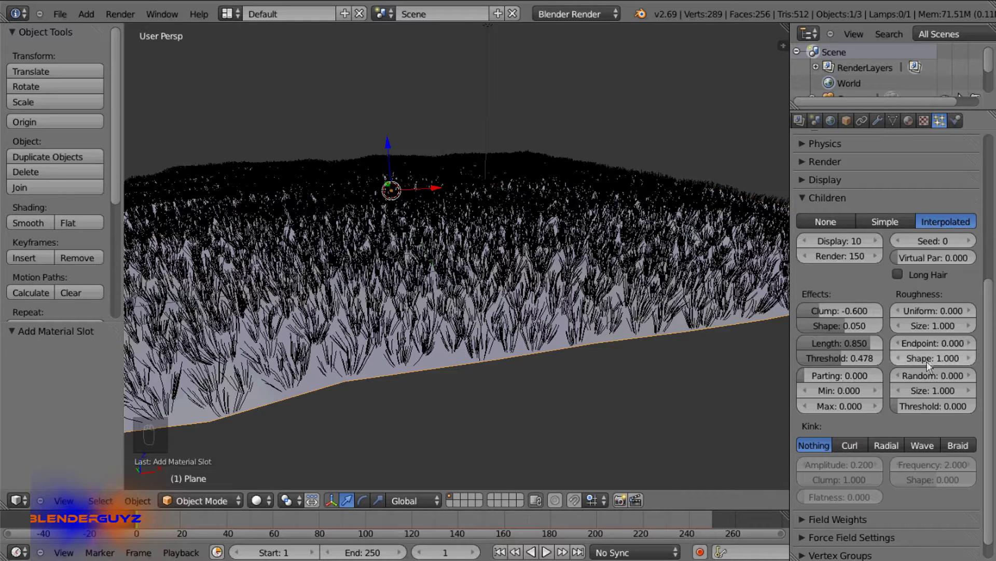
# - Set child roughness Endpoint and Random both to 0.01
pyautogui.click(939, 344)
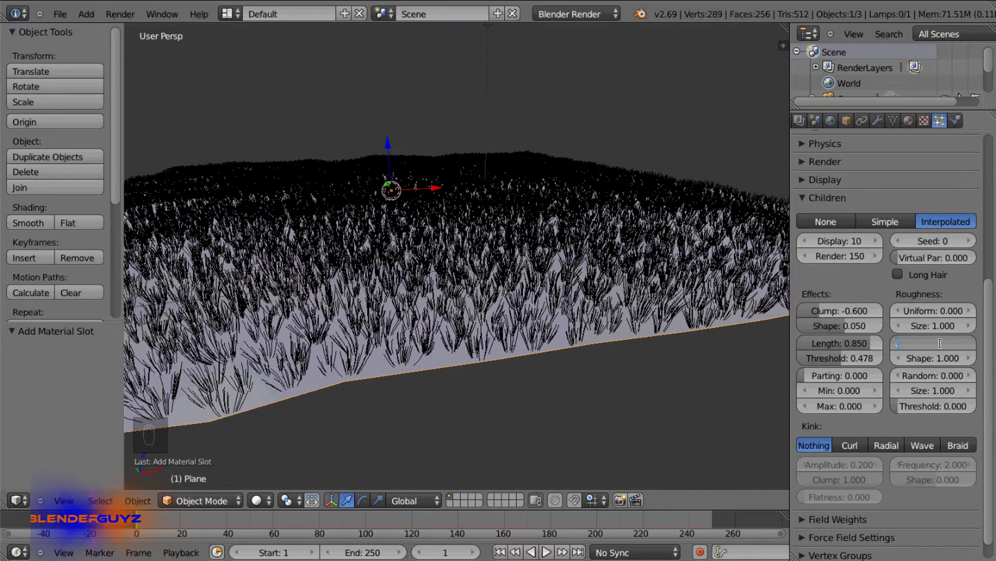
pyautogui.write('.01')
pyautogui.press('Return')
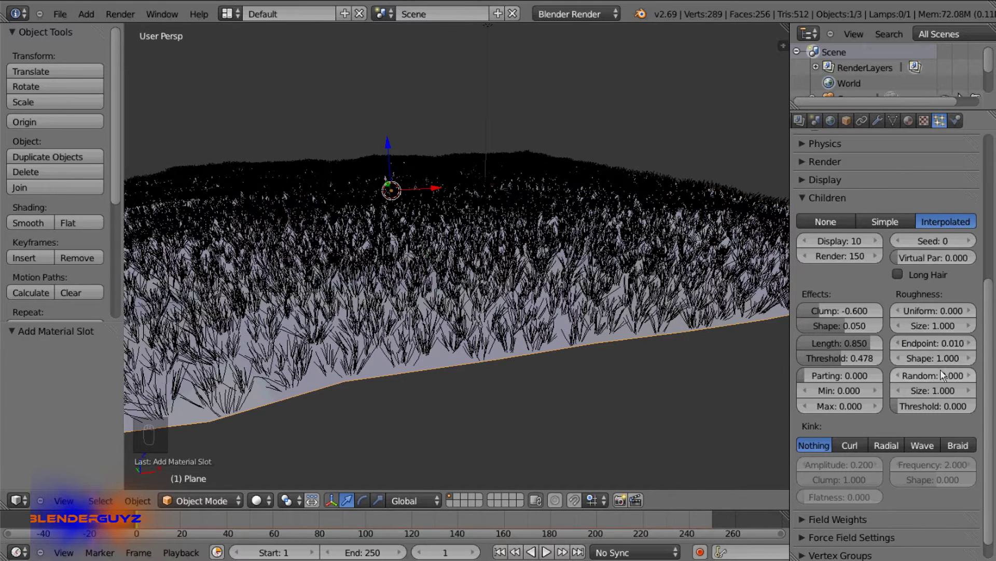
pyautogui.click(934, 377)
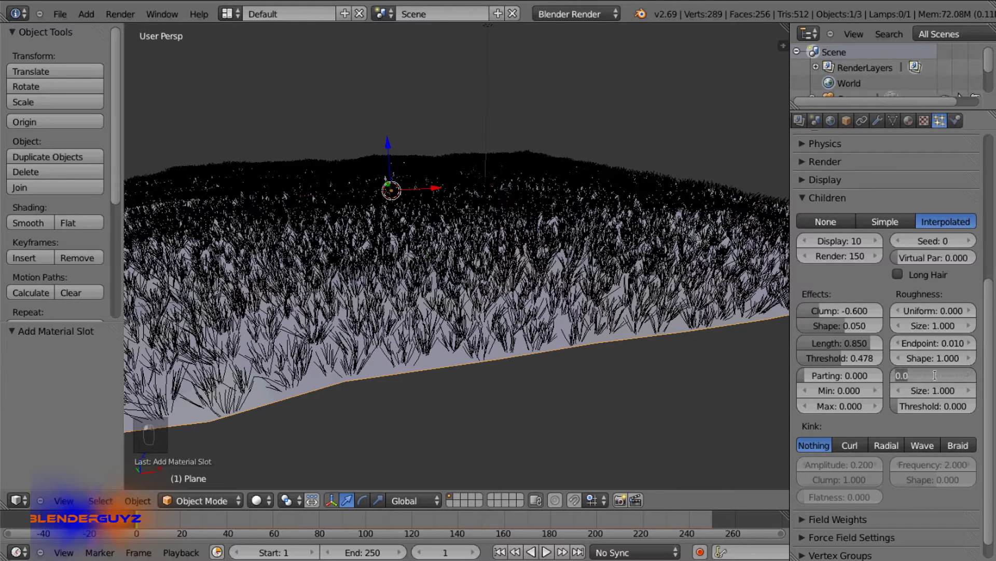
pyautogui.write('.05')
pyautogui.press('Return')
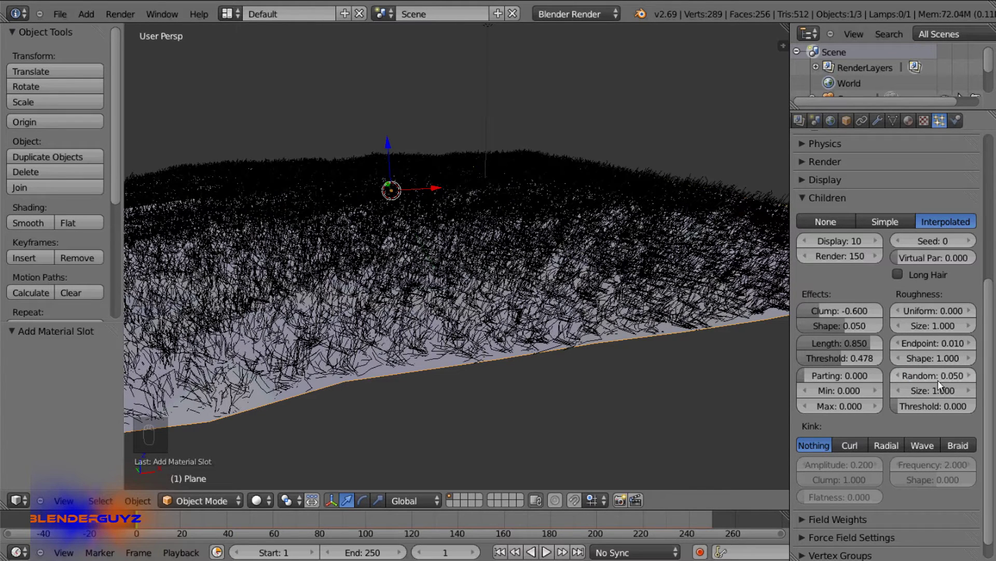
pyautogui.click(943, 376)
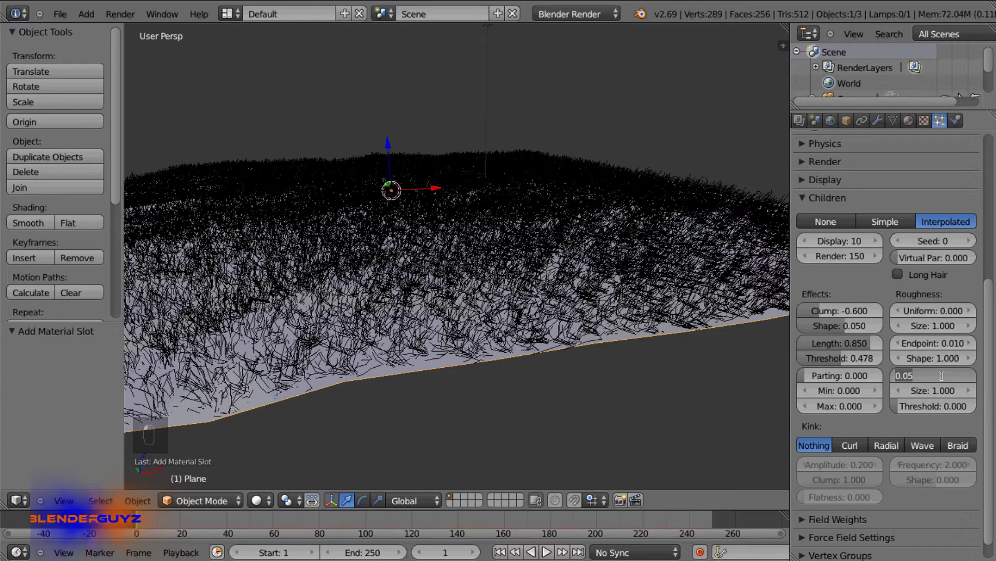
pyautogui.write('.01')
pyautogui.press('Return')
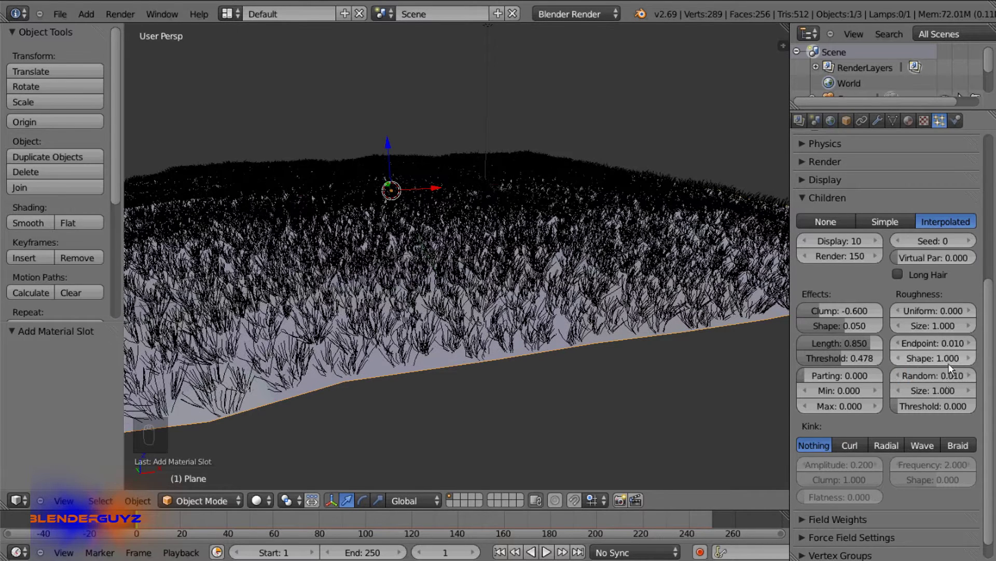
pyautogui.scroll(-1, 840, 178)
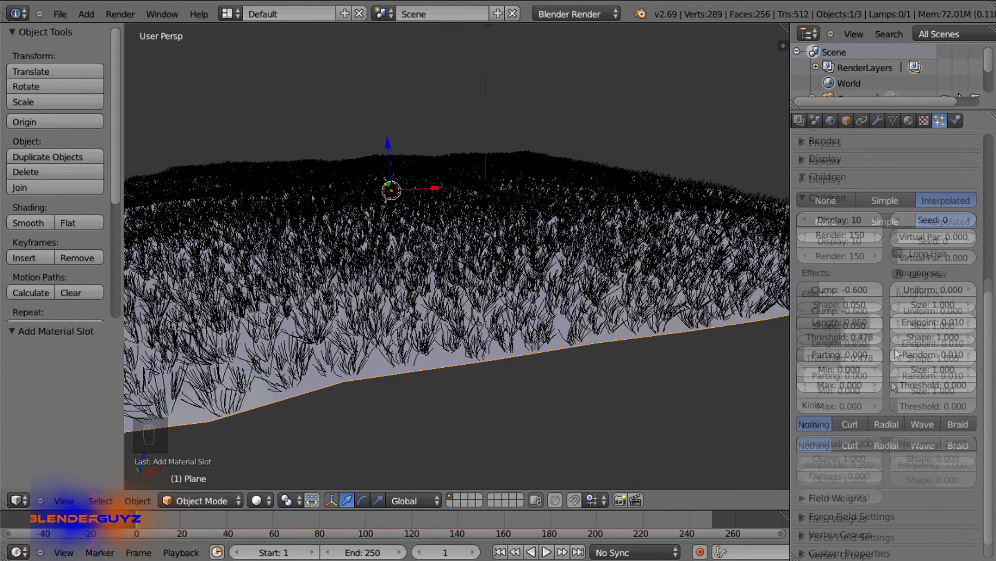
pyautogui.click(838, 176)
pyautogui.click(566, 14)
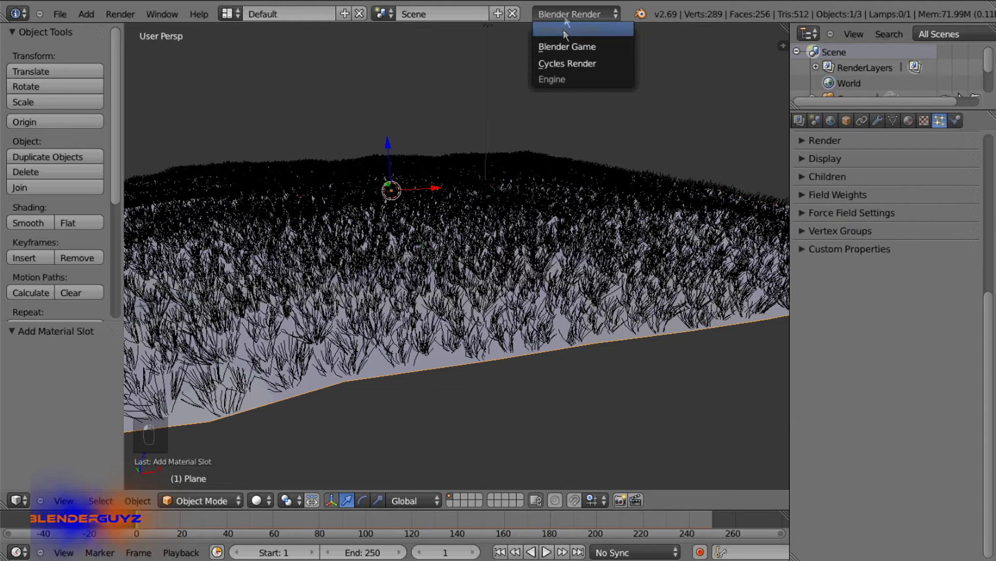
# - Switch the render engine to Cycles and set the Cycles hair Shape to -0.75
pyautogui.click(567, 64)
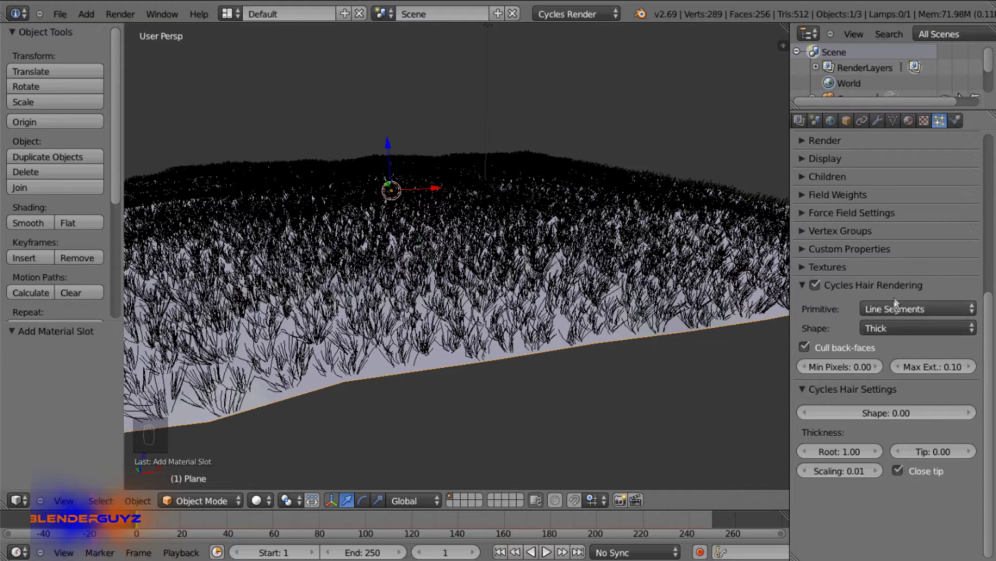
pyautogui.click(882, 283)
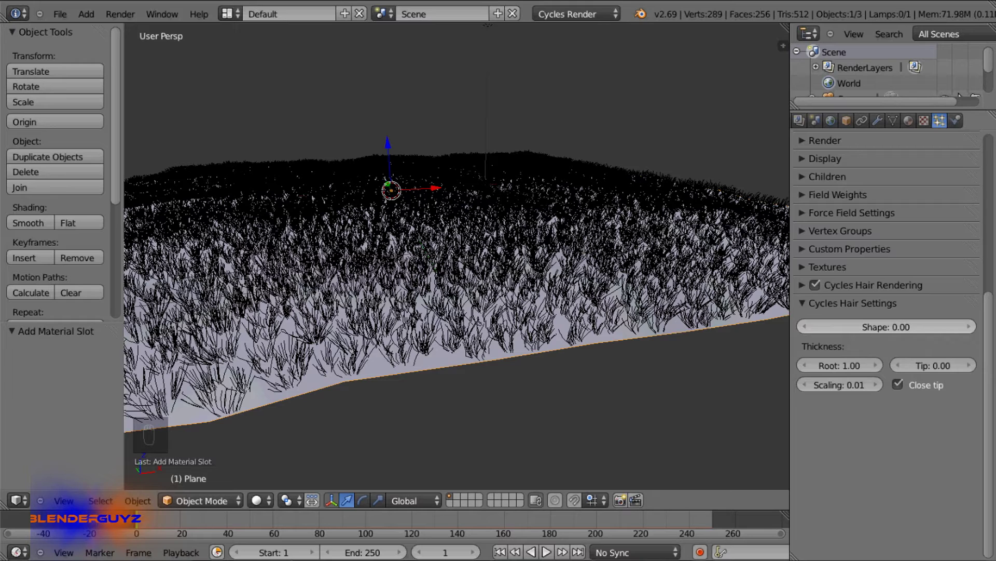
pyautogui.click(893, 324)
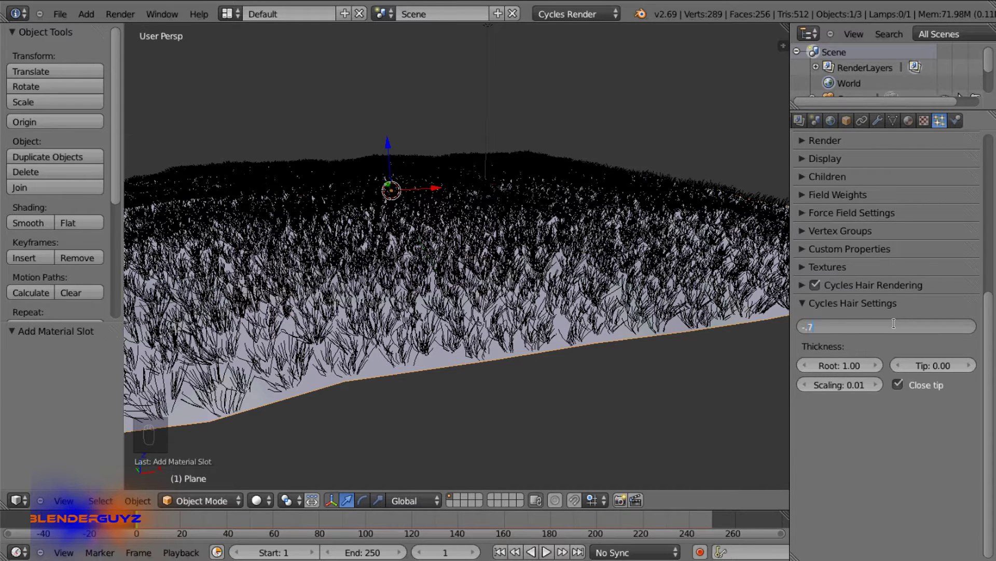
pyautogui.press('Return')
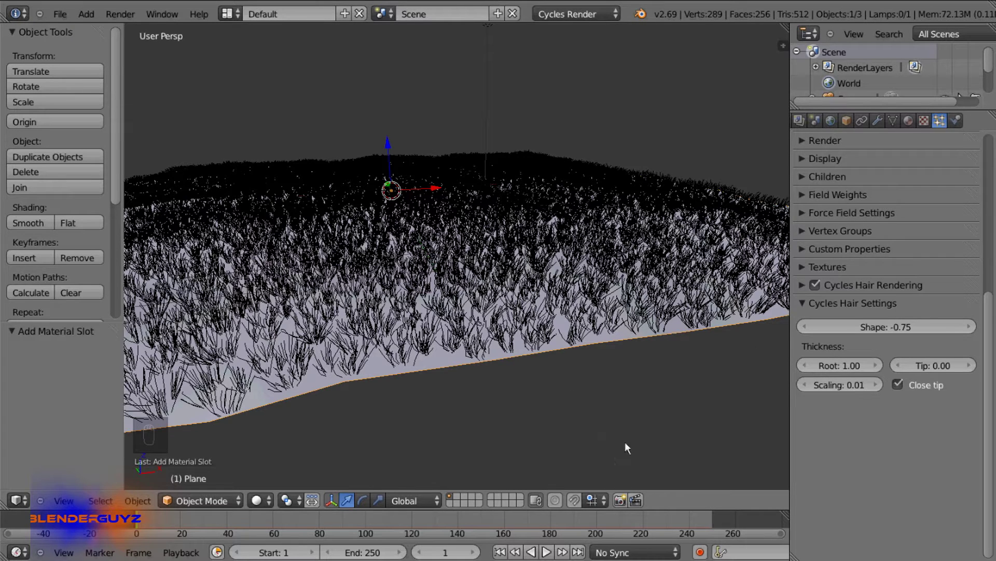
# - Sketch explanatory grease-pencil strands over the grass, then remove the sketch
pyautogui.press('d')
pyautogui.moveTo(594, 459)
pyautogui.mouseDown()
pyautogui.moveTo(633, 397)
pyautogui.moveTo(660, 300)
pyautogui.moveTo(657, 406)
pyautogui.moveTo(680, 446)
pyautogui.mouseUp()
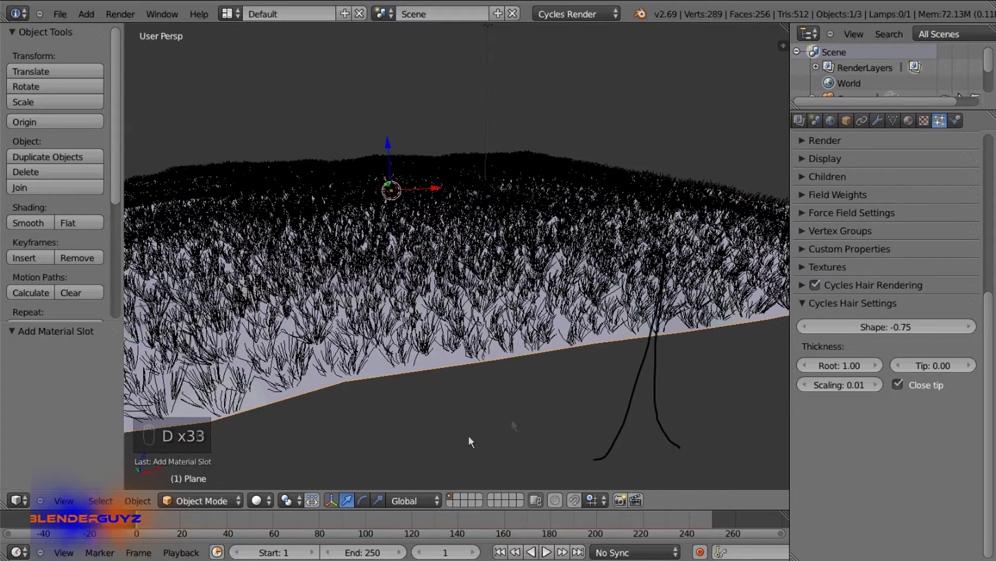
pyautogui.moveTo(473, 445); pyautogui.dragTo(521, 245)
pyautogui.moveTo(539, 240); pyautogui.dragTo(522, 420)
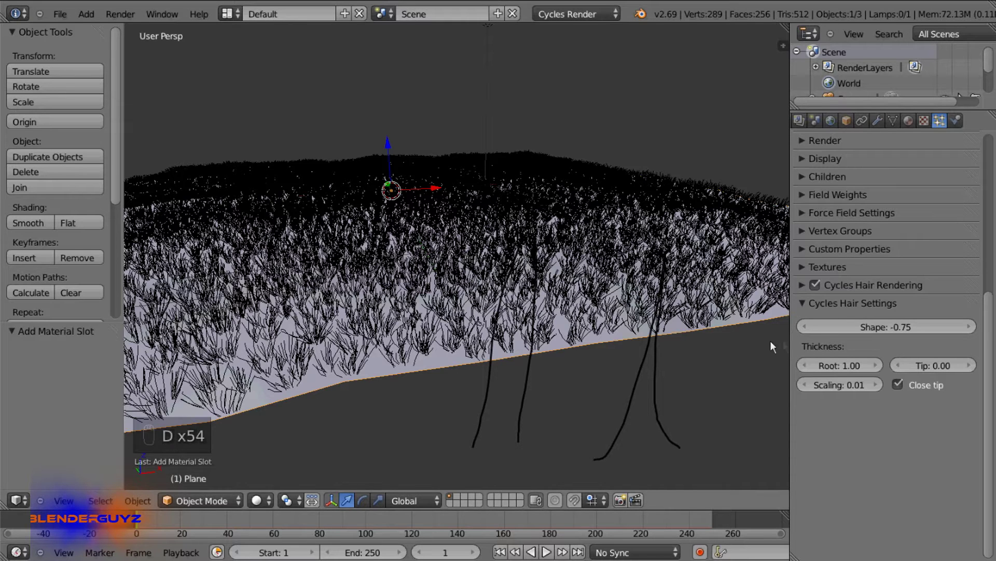
pyautogui.moveTo(431, 251)
pyautogui.mouseDown()
pyautogui.moveTo(605, 364)
pyautogui.moveTo(608, 293)
pyautogui.mouseUp()
pyautogui.press('n')
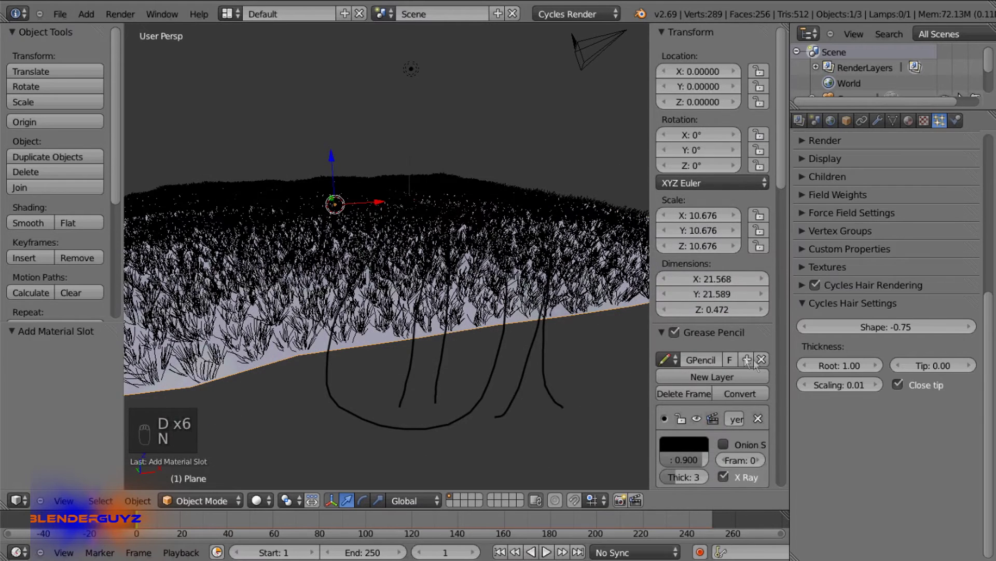
pyautogui.click(753, 359)
pyautogui.press('n')
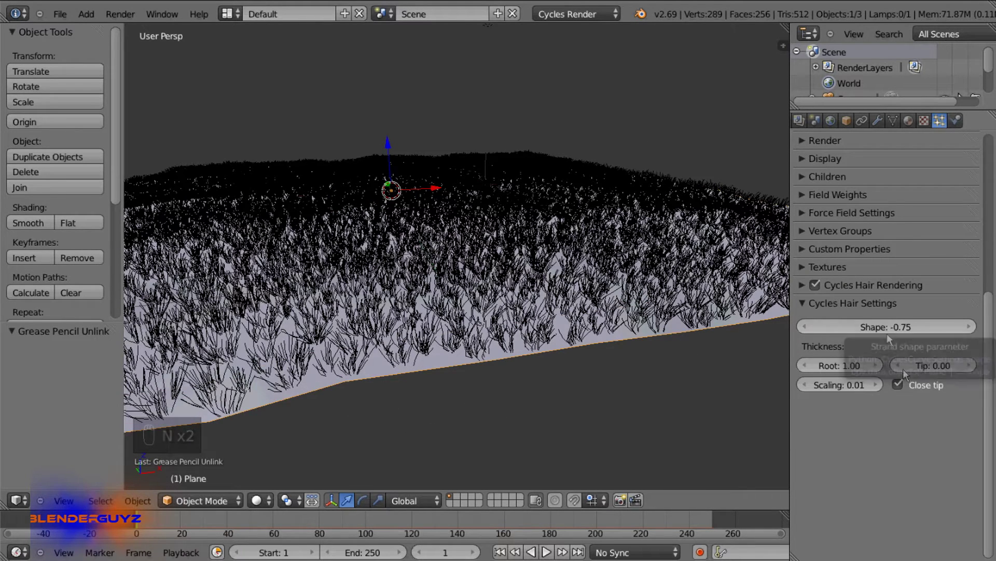
# - Set the Cycles hair Root thickness to 0.10 and orbit out over the whole grass plane
pyautogui.click(839, 366)
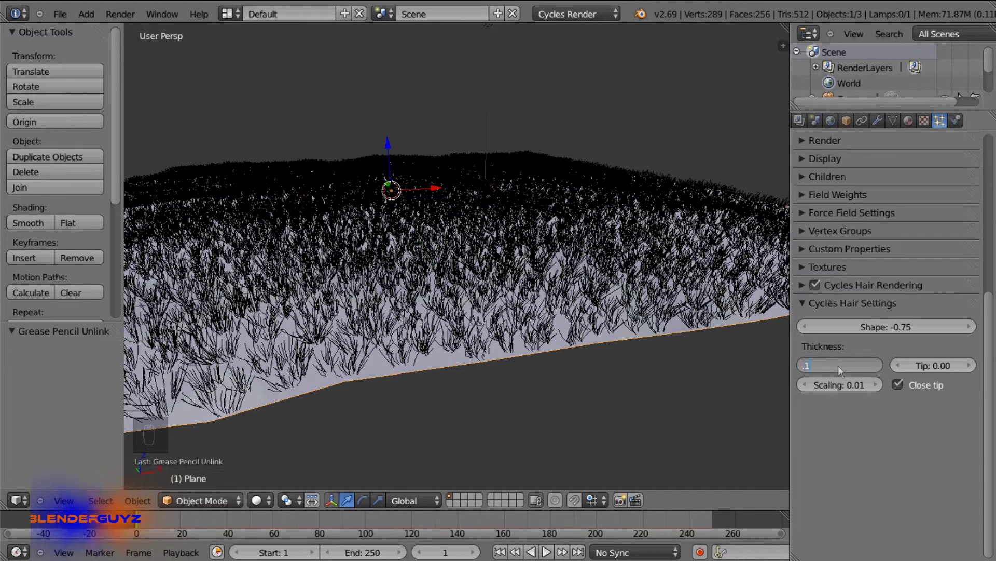
pyautogui.write('.1')
pyautogui.press('Return')
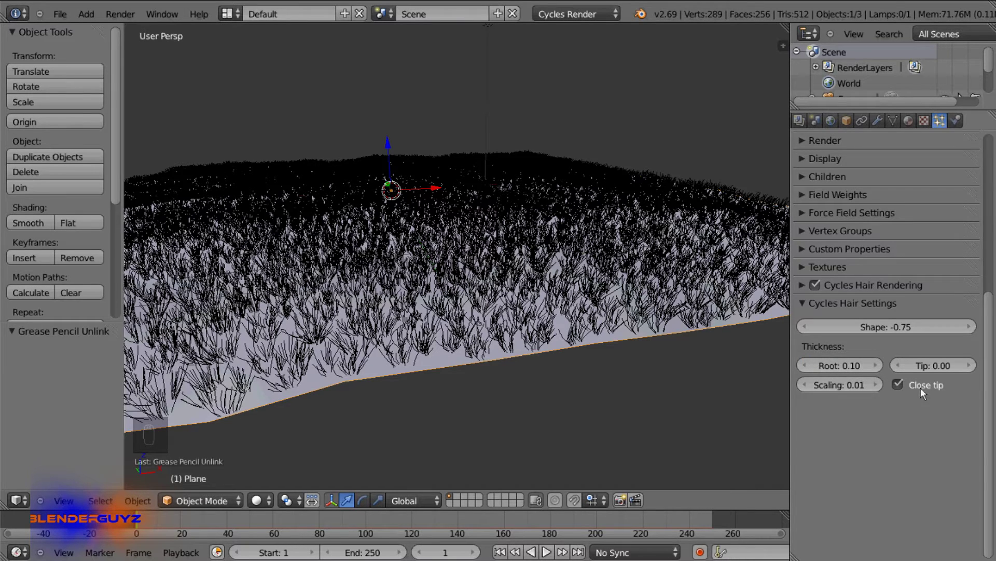
pyautogui.scroll(5, 920, 387)
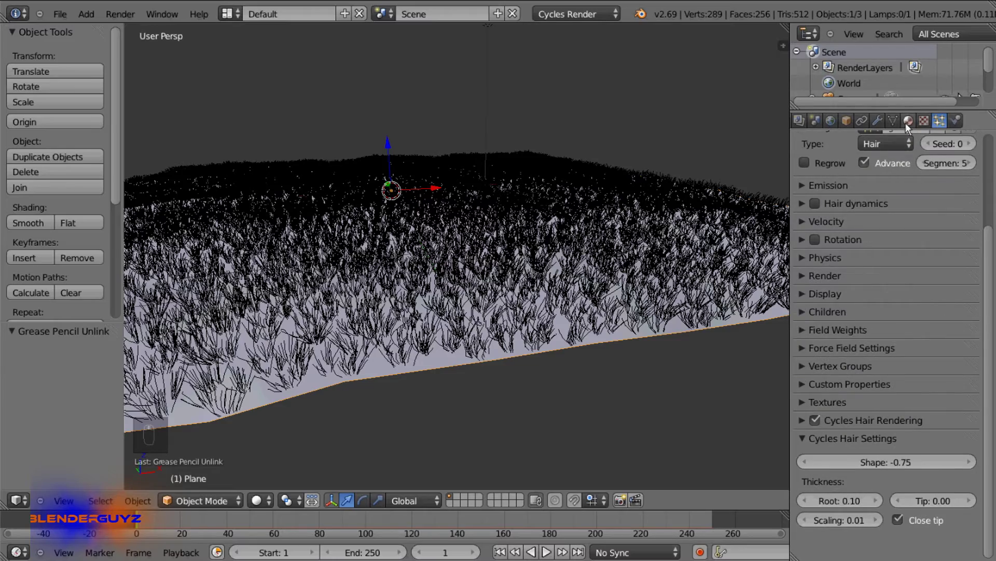
pyautogui.moveTo(550, 223); pyautogui.dragTo(648, 169, button='middle')
pyautogui.rightClick(559, 132)
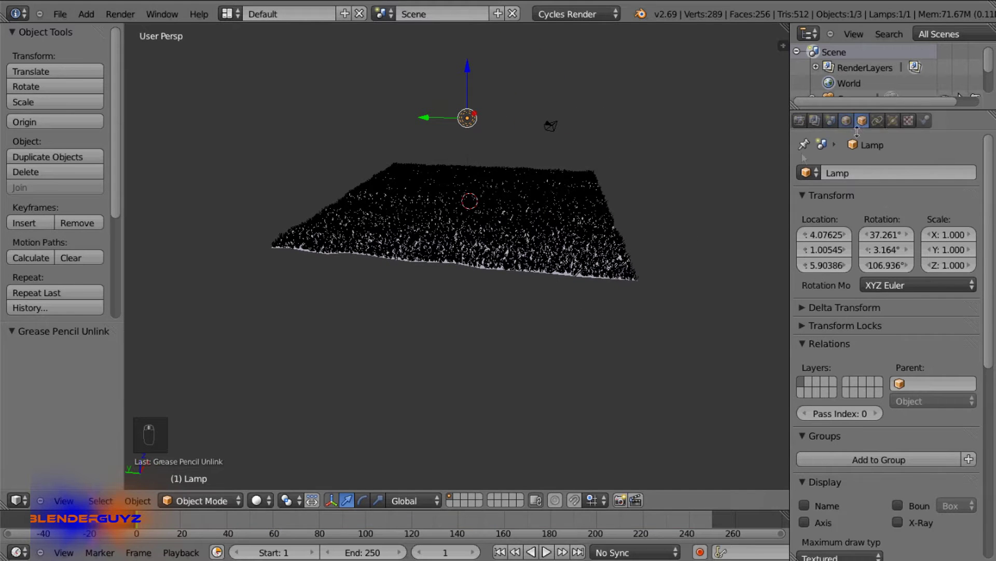
# - Make the lamp a node-based Sun with emission strength 3.000 and a warm yellowish white colour
pyautogui.click(891, 121)
pyautogui.click(854, 254)
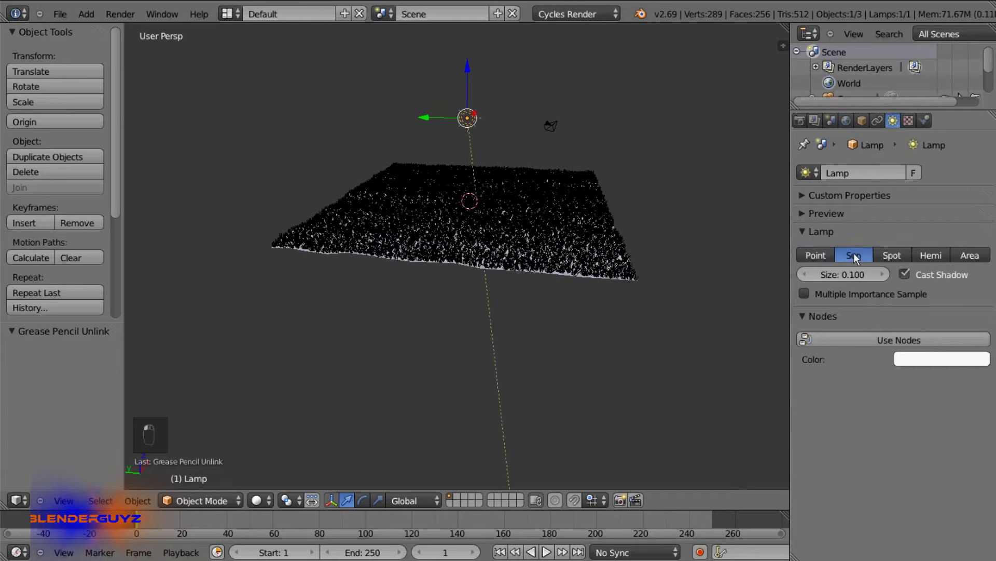
pyautogui.click(877, 338)
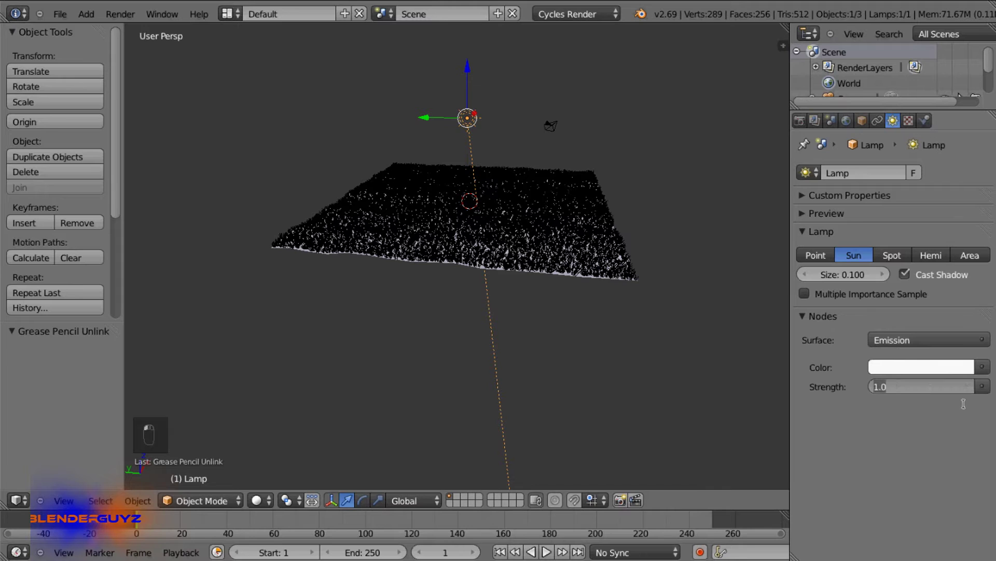
pyautogui.write('3')
pyautogui.press('Return')
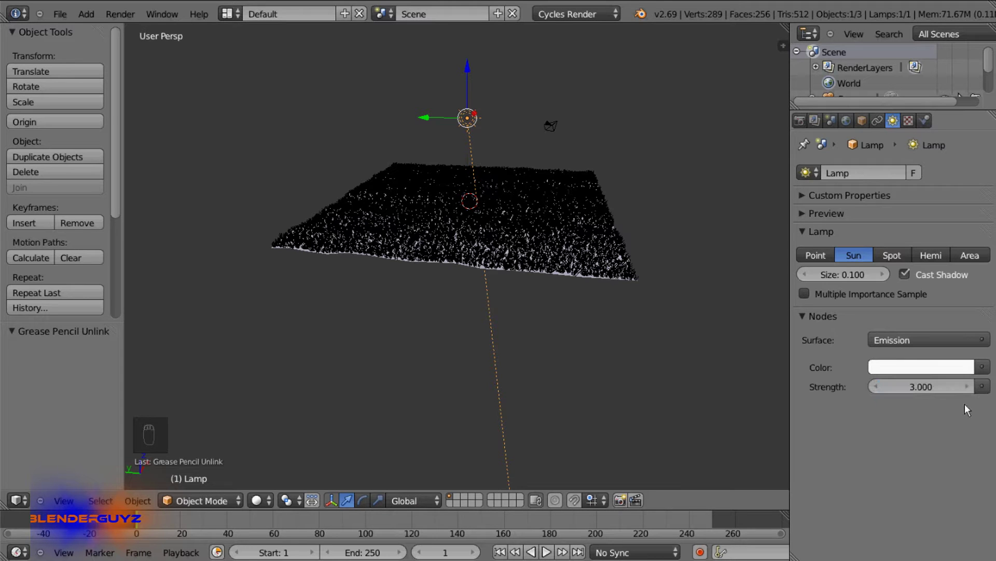
pyautogui.click(917, 368)
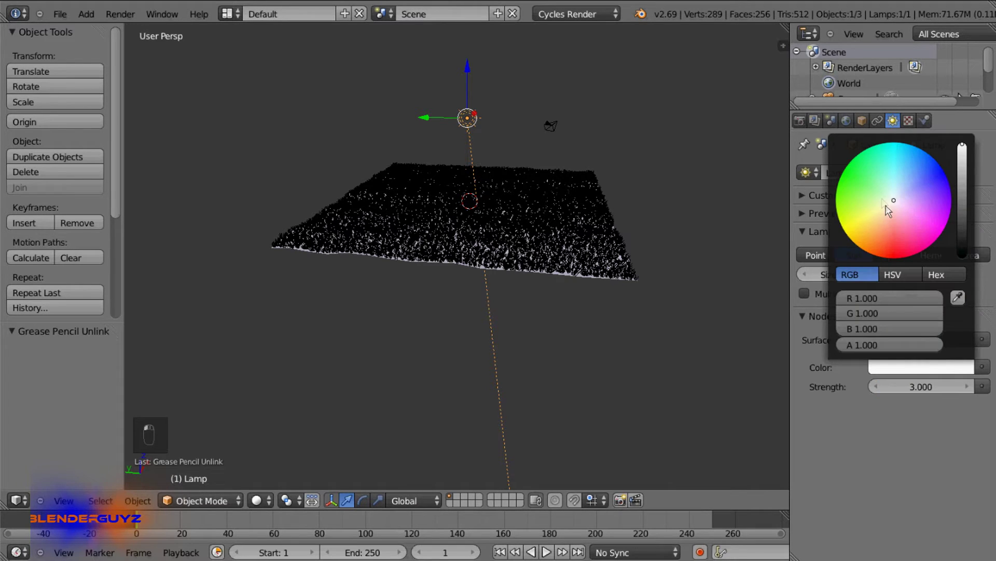
pyautogui.moveTo(885, 205); pyautogui.dragTo(883, 210)
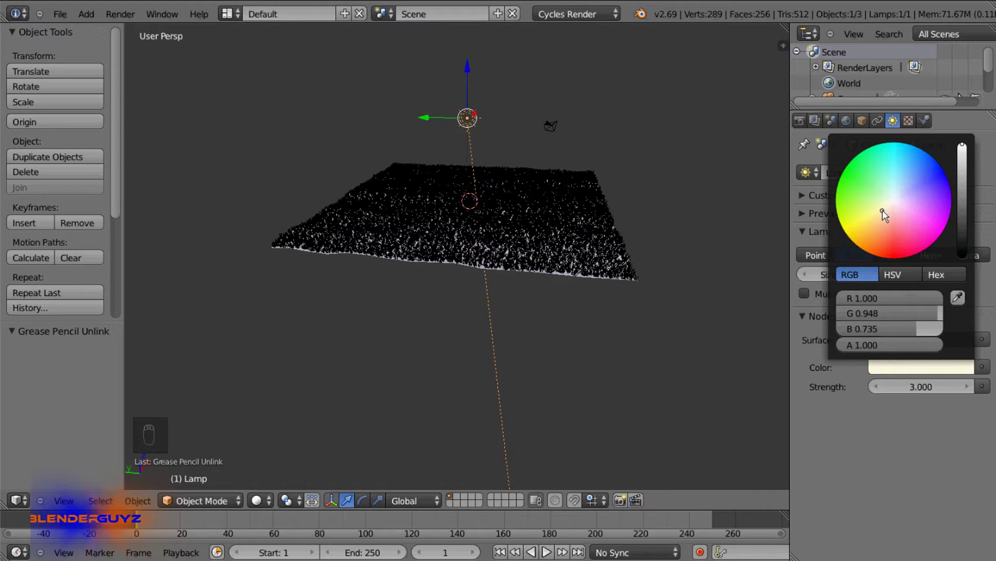
# - Reposition and tilt the sun lamp in front orthographic view
pyautogui.press('KP_1')
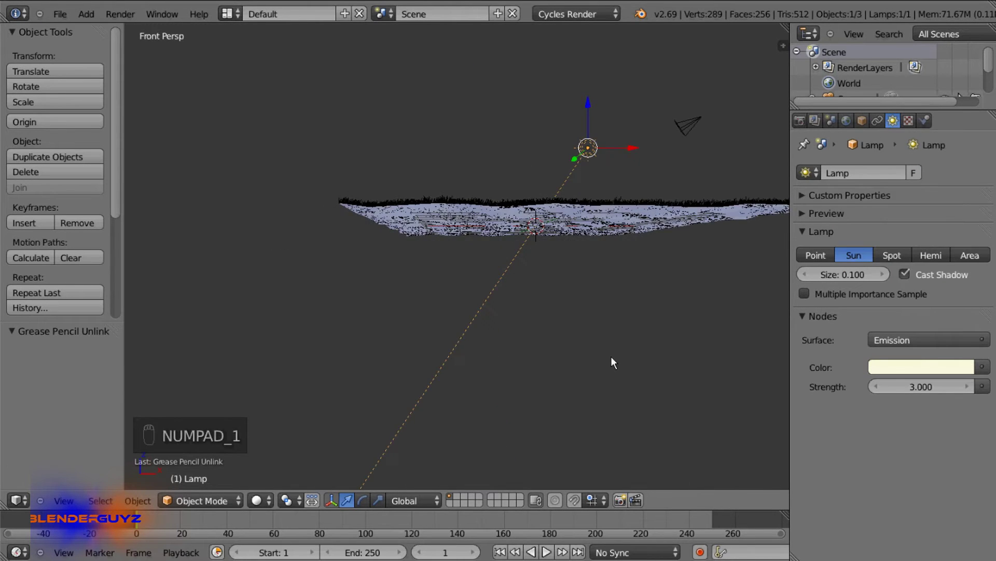
pyautogui.press('KP_5')
pyautogui.scroll(2, 578, 247)
pyautogui.press('g')
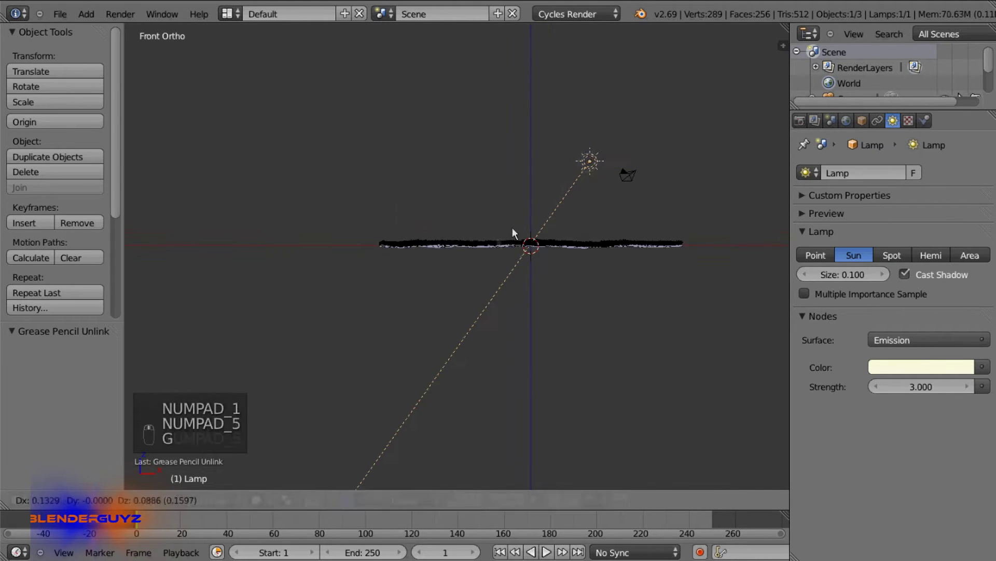
pyautogui.click(634, 231)
pyautogui.press('r')
pyautogui.click(534, 213)
pyautogui.press('g')
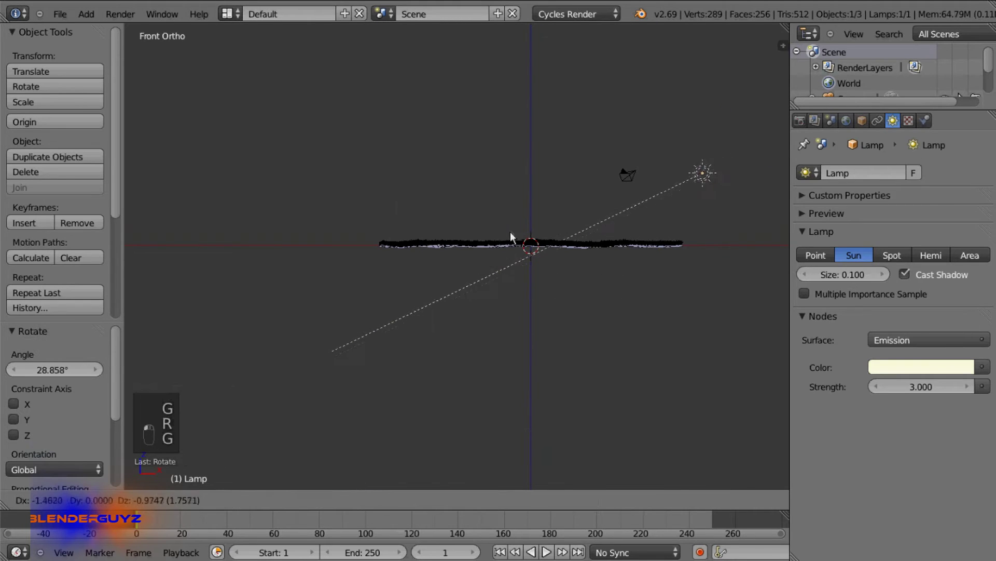
pyautogui.click(509, 247)
pyautogui.press('r')
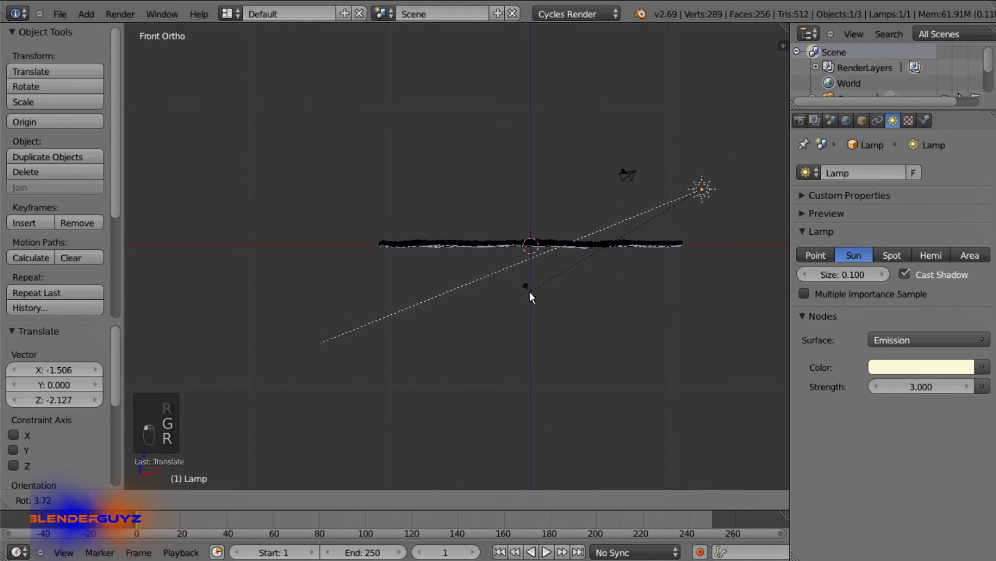
pyautogui.click(530, 290)
# - Rotate the sun lamp a little further from the top view
pyautogui.moveTo(531, 276); pyautogui.dragTo(520, 389, button='middle')
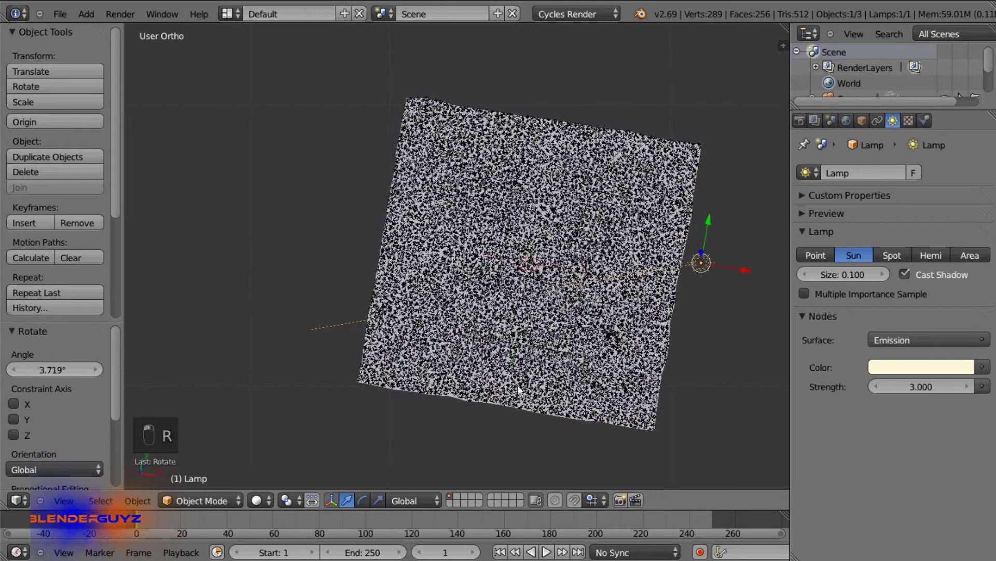
pyautogui.press('KP_7')
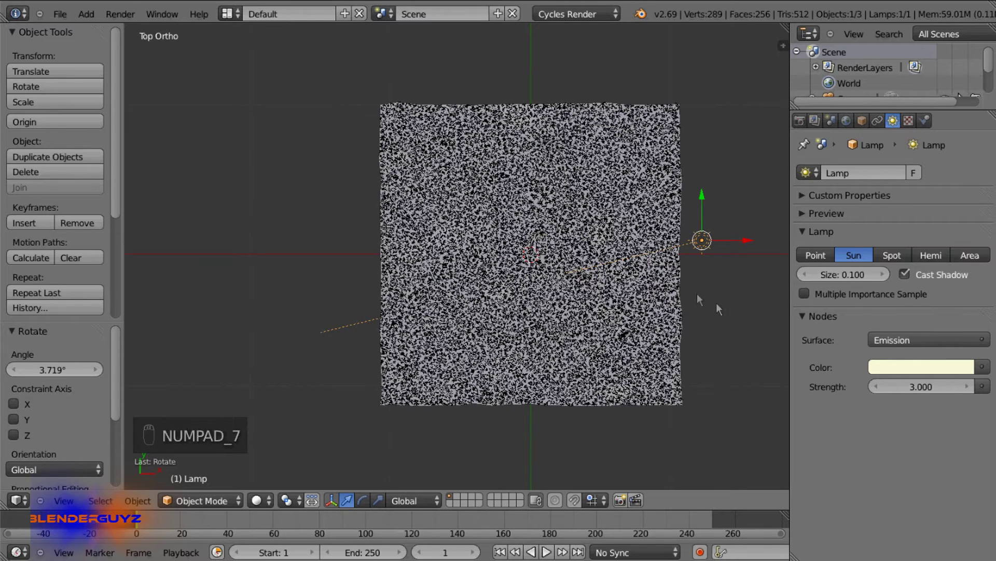
pyautogui.press('r')
pyautogui.click(700, 269)
# - Duplicate the sun lamp below the grass plane and rotate the copy to 103.486°
pyautogui.hotkey('shift', 'd')
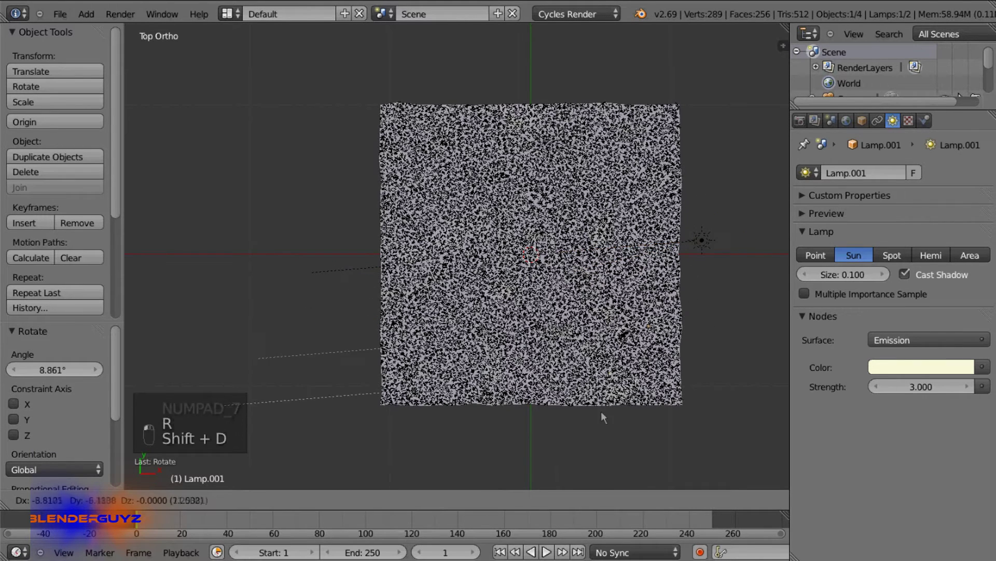
pyautogui.click(482, 440)
pyautogui.press('r')
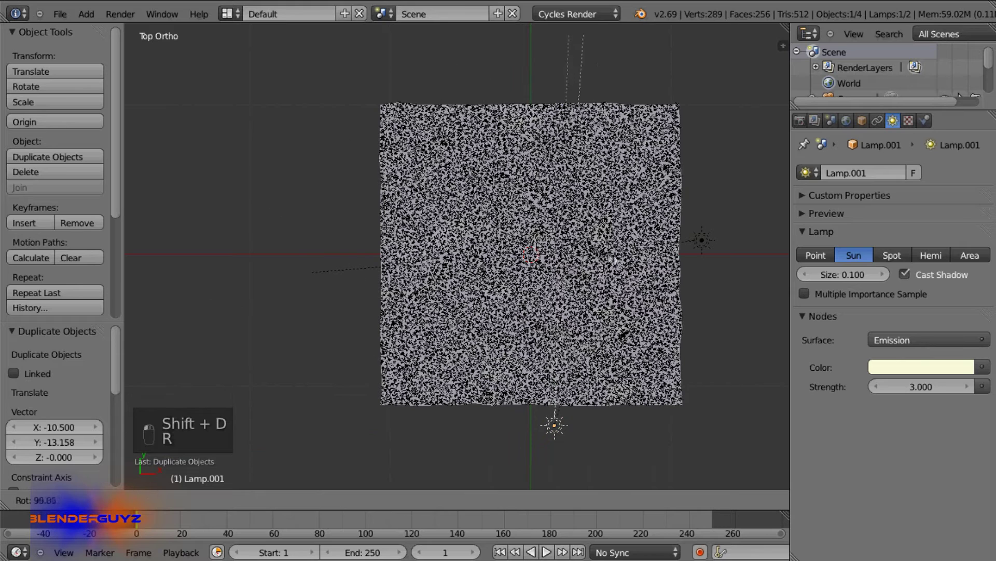
pyautogui.click(619, 259)
# - Colour the copied lamp a saturated dark blue and set its strength to 1.000
pyautogui.click(921, 366)
pyautogui.click(921, 179)
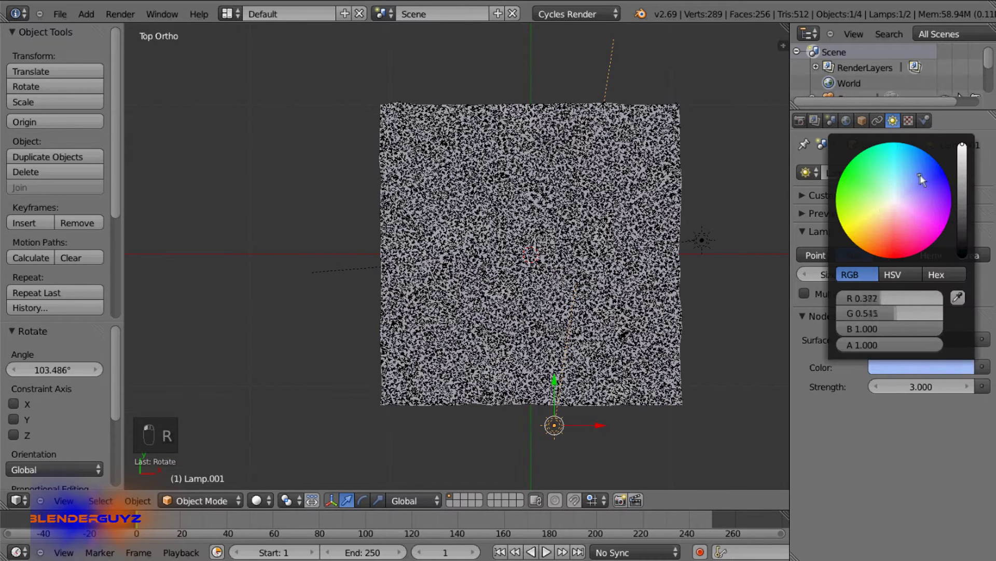
pyautogui.moveTo(962, 148); pyautogui.dragTo(962, 213)
pyautogui.click(921, 163)
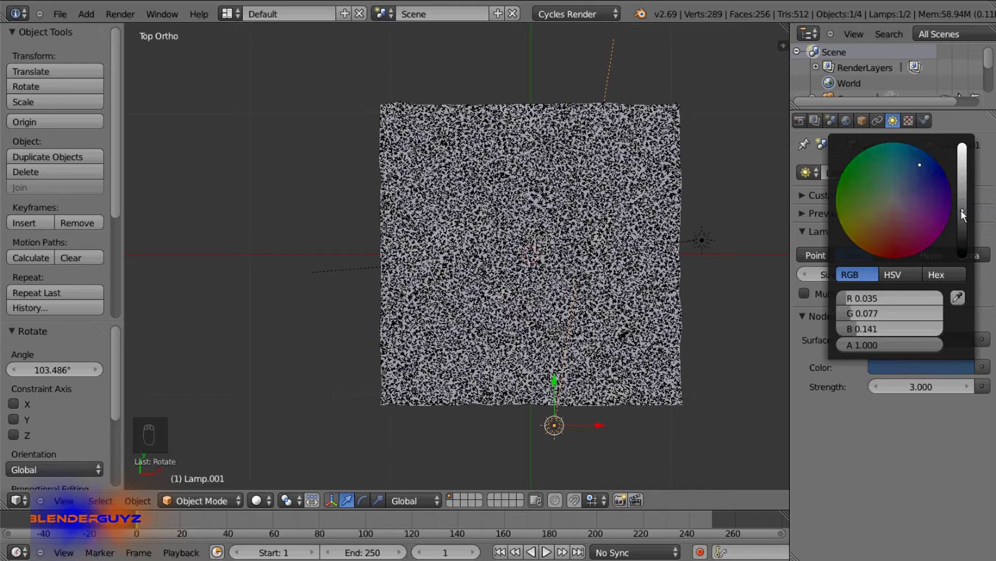
pyautogui.click(923, 392)
pyautogui.write('1')
pyautogui.press('Return')
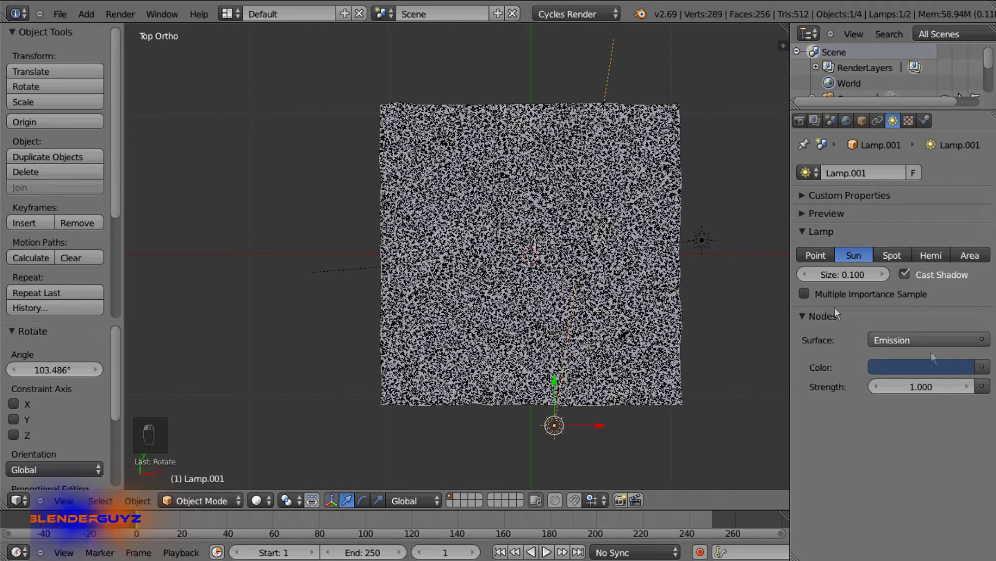
# - Orbit and zoom a free view around the grass plane and align the camera to it
pyautogui.press('KP_0')
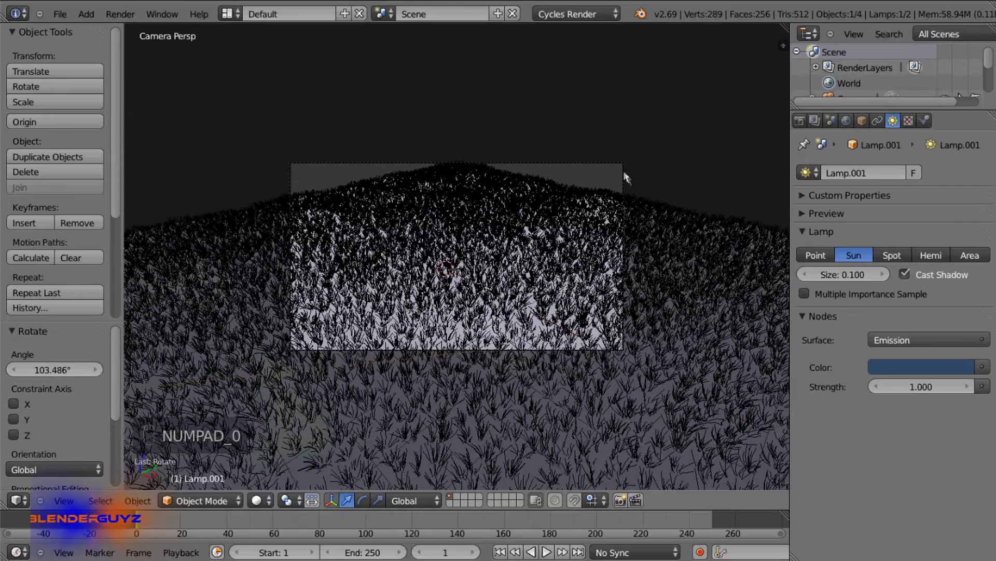
pyautogui.press('KP_0')
pyautogui.moveTo(627, 189); pyautogui.dragTo(630, 205, button='middle')
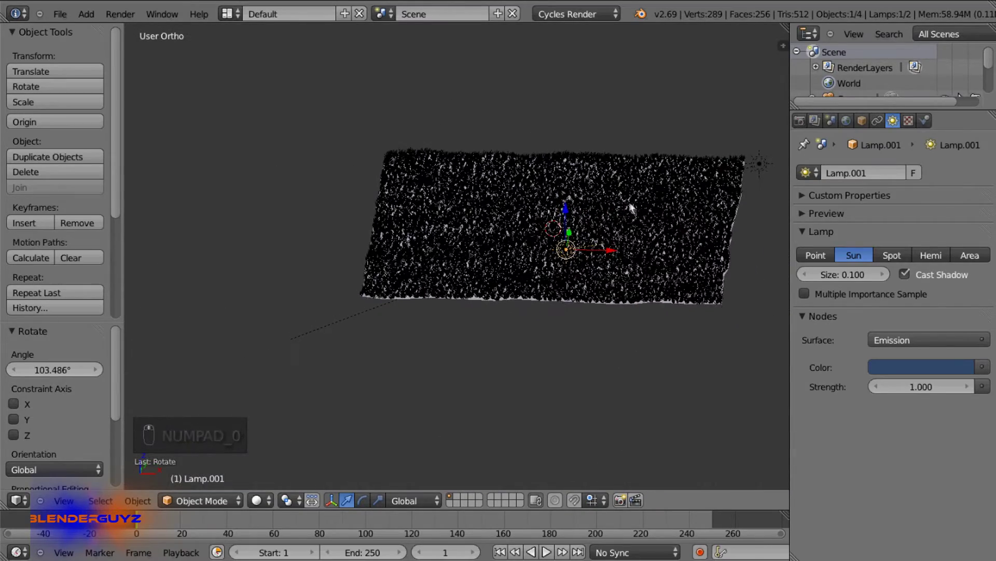
pyautogui.scroll(5, 571, 191)
pyautogui.scroll(4, 577, 189)
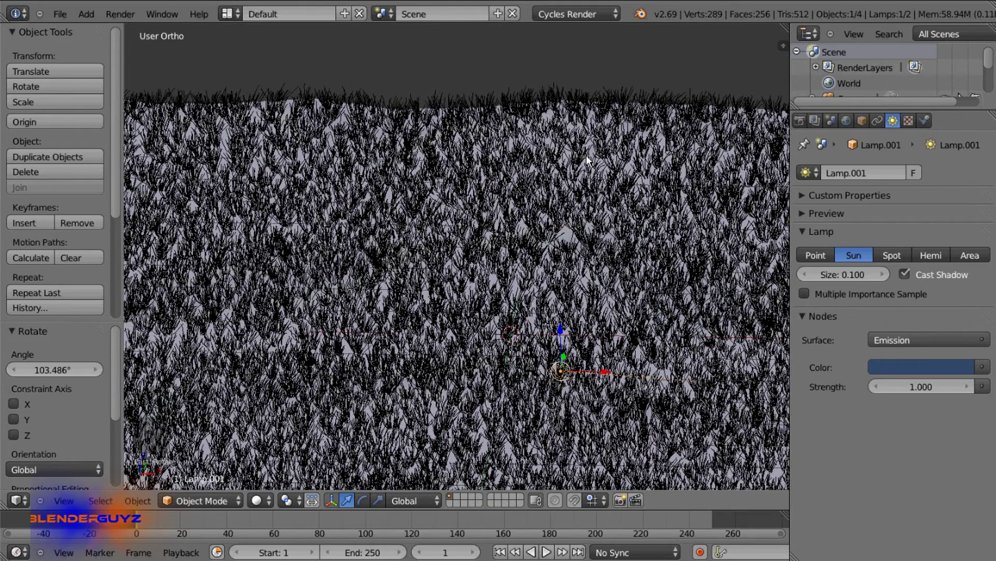
pyautogui.press('ctrl+alt+KP_0')
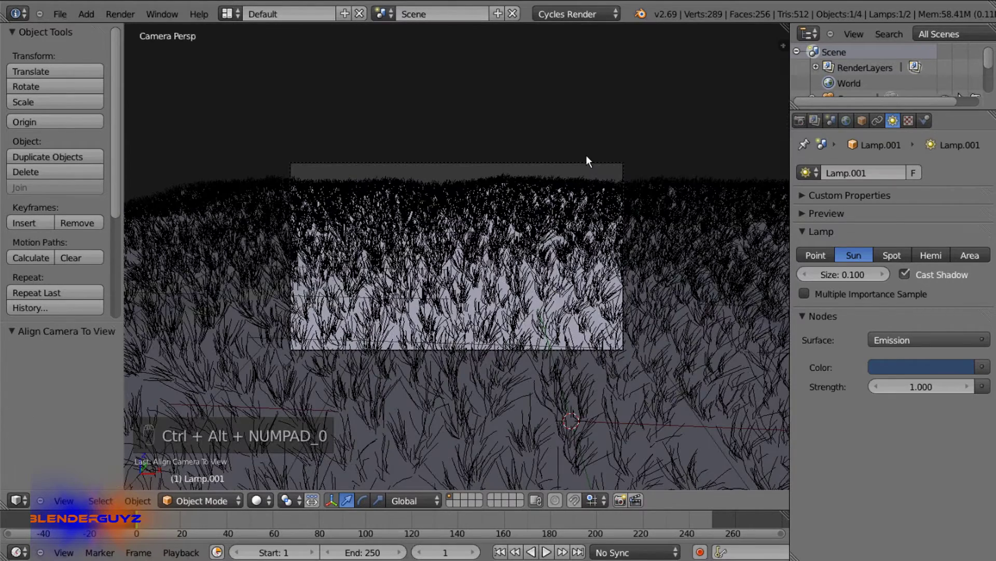
# - Select the camera and adjust its position and rotation with several moves and a rotate
pyautogui.rightClick(601, 162)
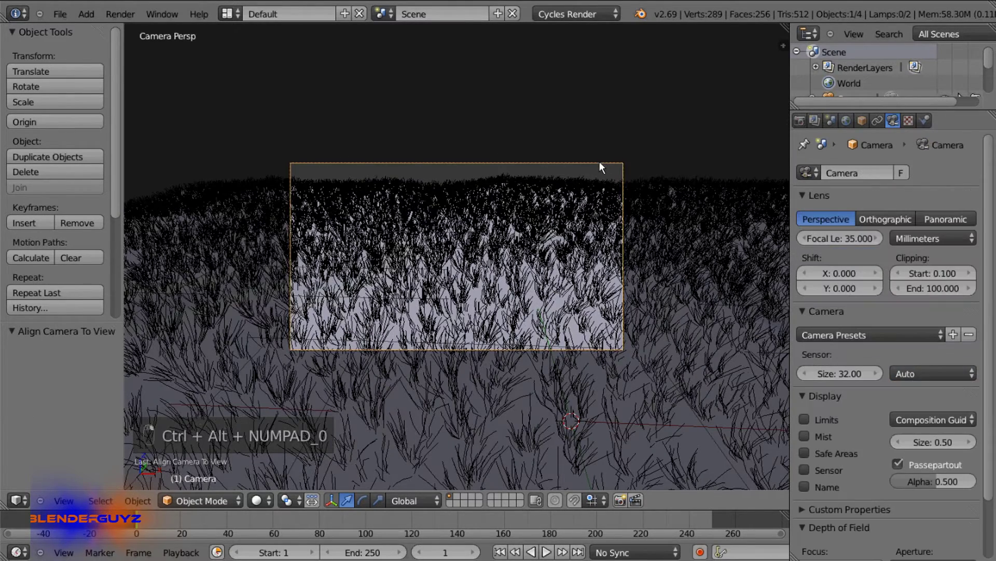
pyautogui.press('g')
pyautogui.click(577, 230)
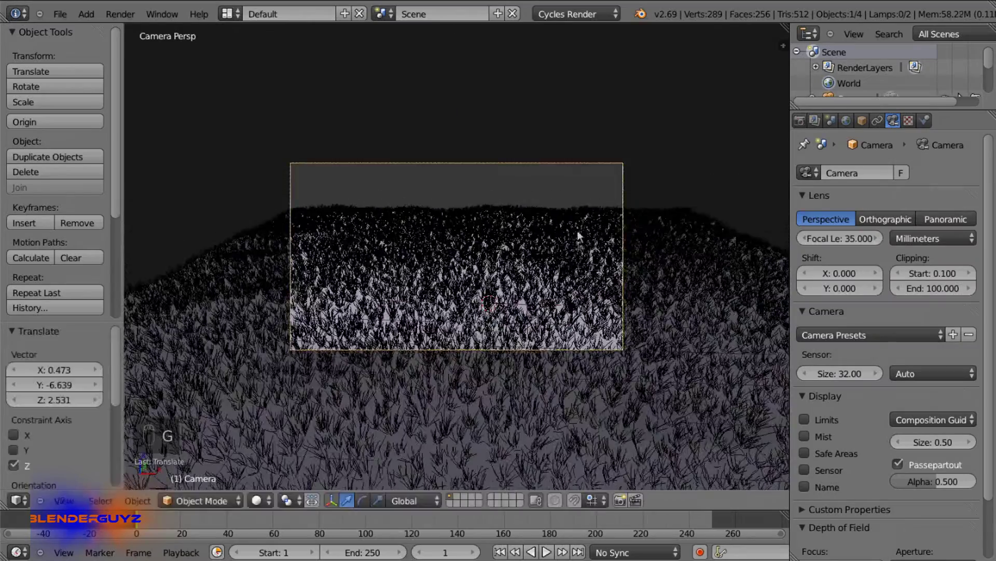
pyautogui.press('g')
pyautogui.click(576, 238)
pyautogui.press('g')
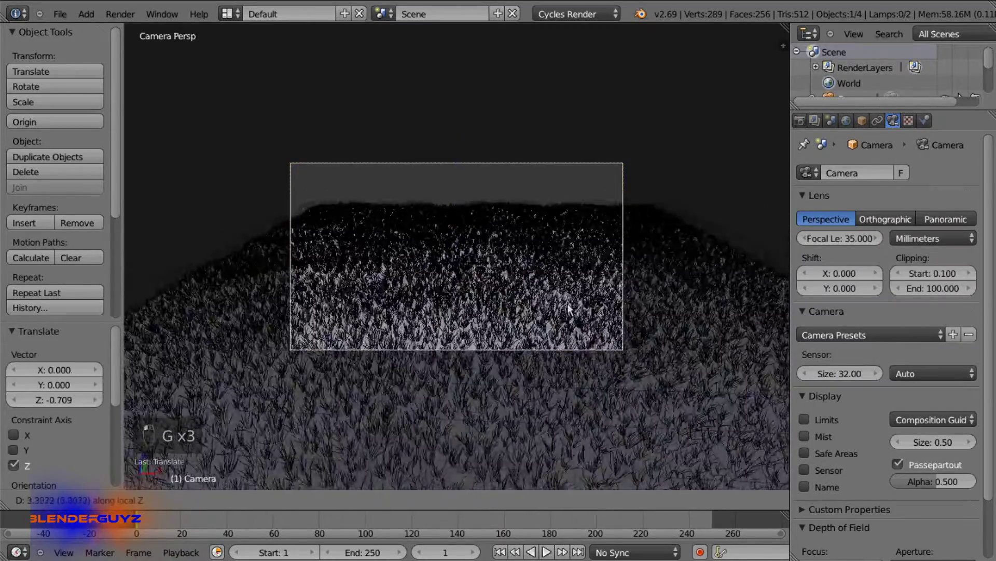
pyautogui.click(557, 273)
pyautogui.press('g')
pyautogui.click(558, 272)
pyautogui.press('r')
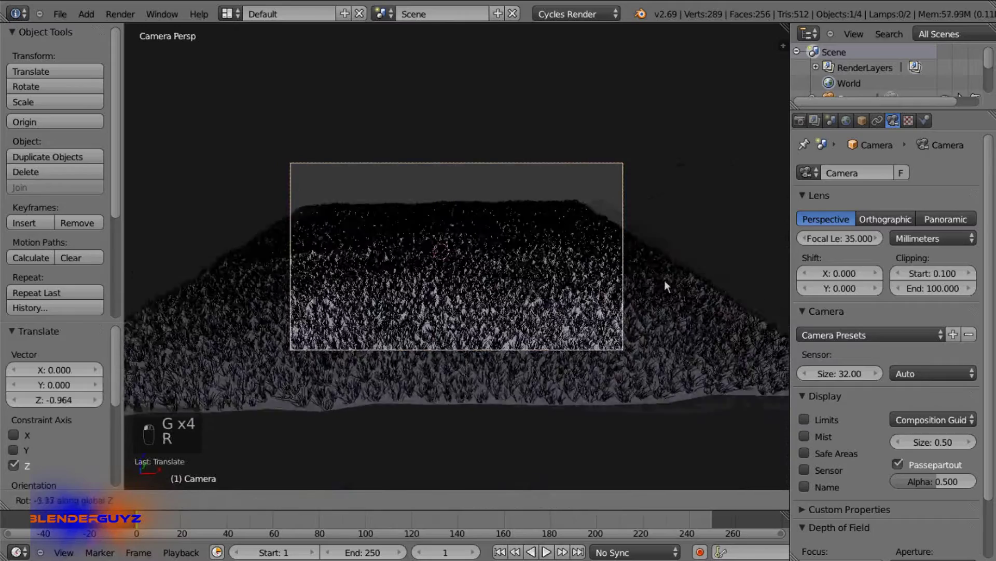
pyautogui.click(609, 250)
# - Orbit to a low front-on view of the grass and realign the camera to it
pyautogui.moveTo(609, 250); pyautogui.dragTo(683, 314, button='middle')
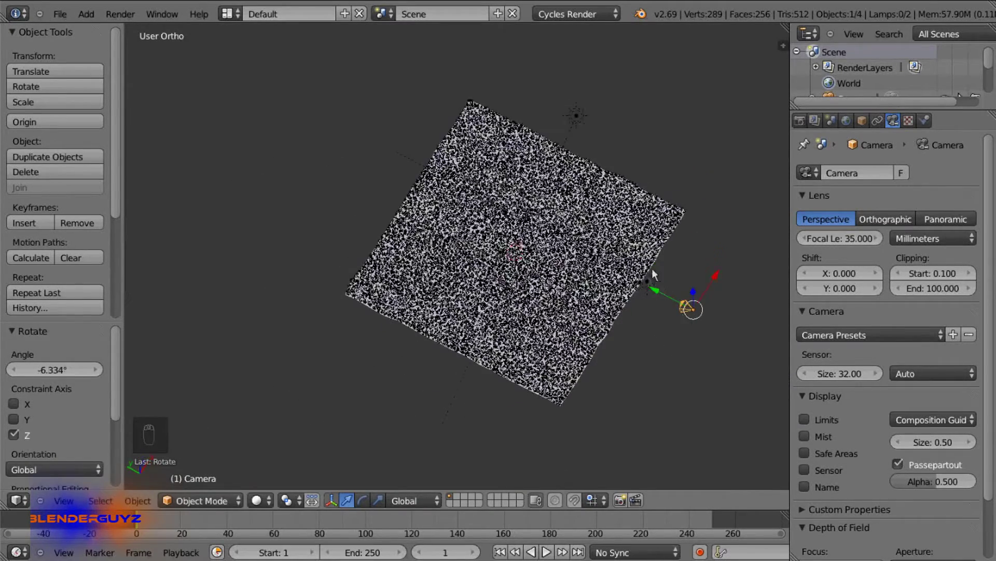
pyautogui.moveTo(653, 273); pyautogui.dragTo(657, 235, button='middle')
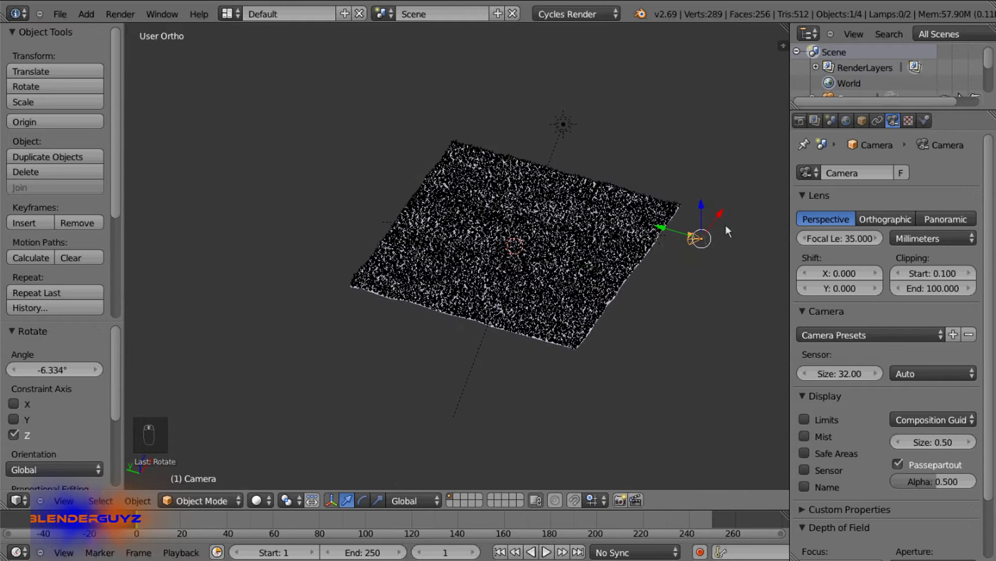
pyautogui.rightClick(652, 235)
pyautogui.rightClick(695, 239)
pyautogui.moveTo(695, 240); pyautogui.dragTo(458, 204, button='middle')
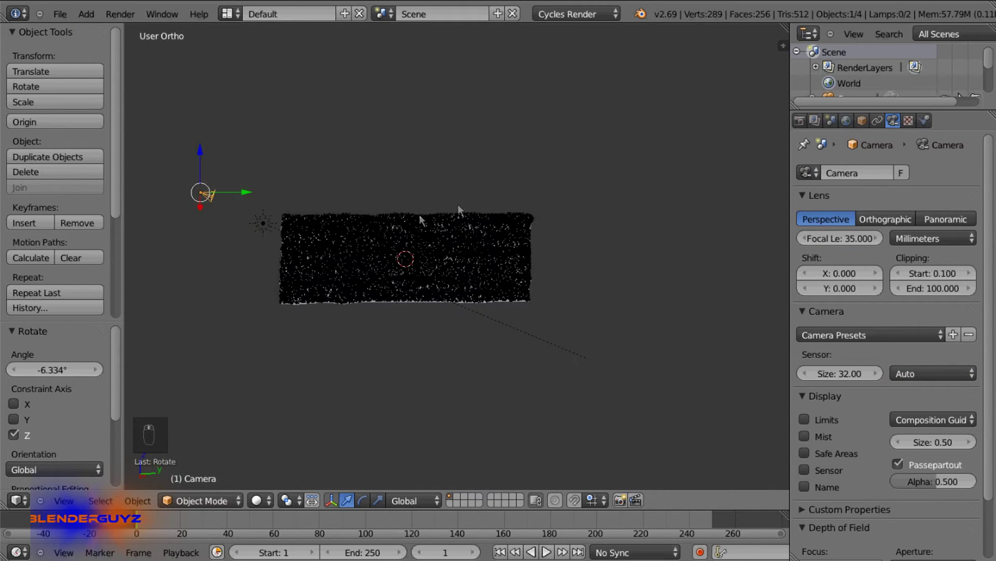
pyautogui.scroll(8, 394, 207)
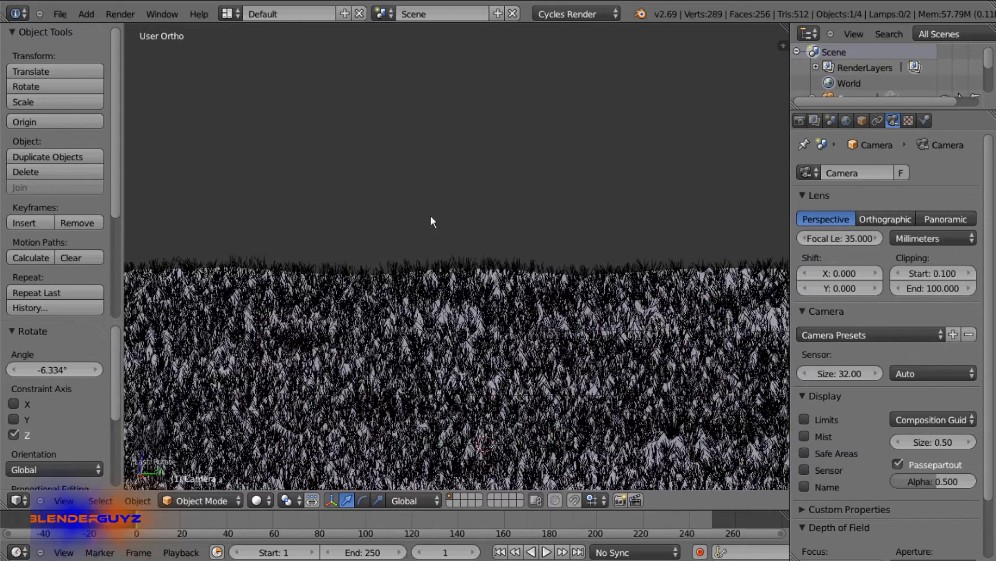
pyautogui.press('ctrl+alt+KP_0')
# - Fine-tune the camera framing with free and vertical moves, then select the grass plane
pyautogui.press('g')
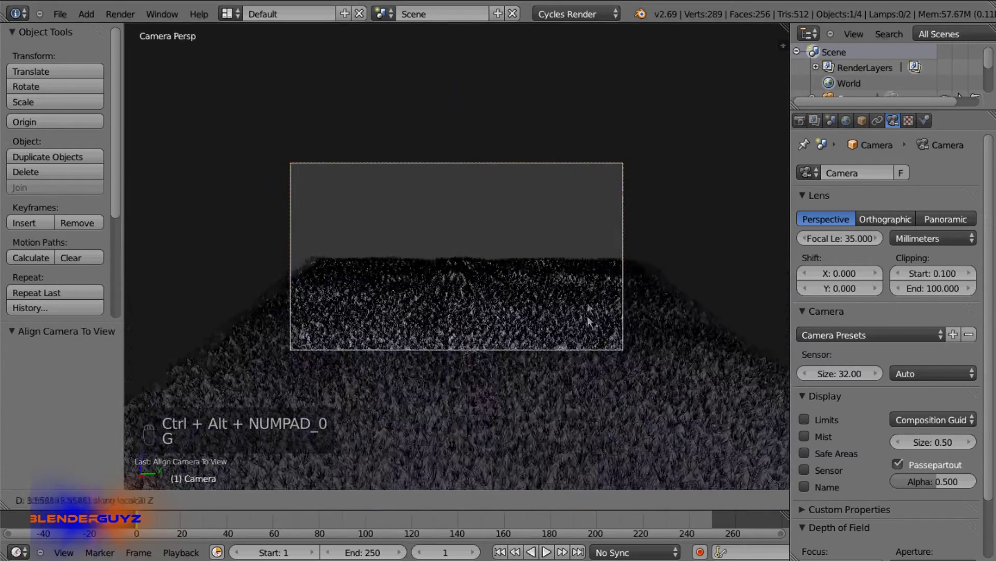
pyautogui.click(587, 342)
pyautogui.press('g')
pyautogui.press('g')
pyautogui.press('z')
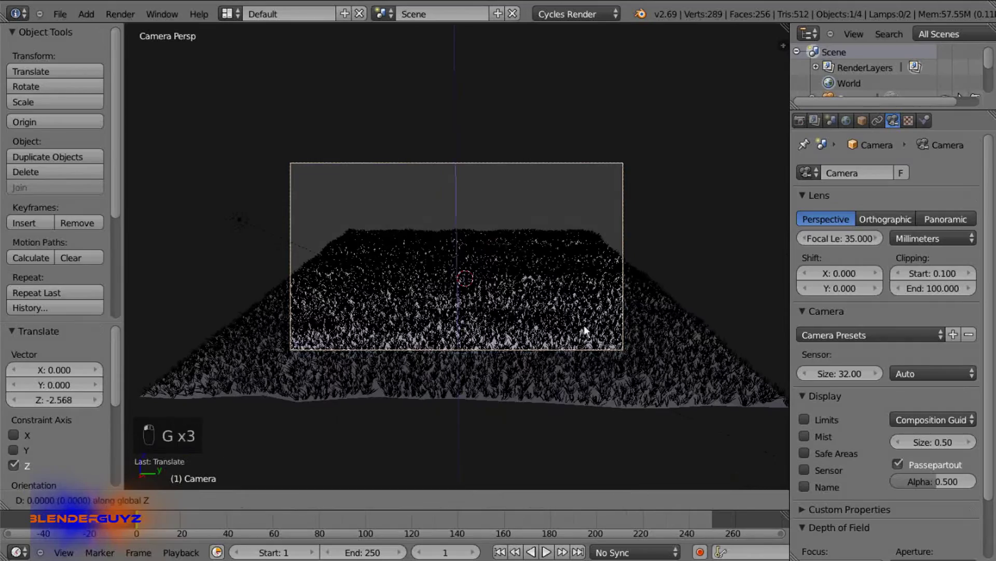
pyautogui.click(577, 259)
pyautogui.press('g')
pyautogui.press('z')
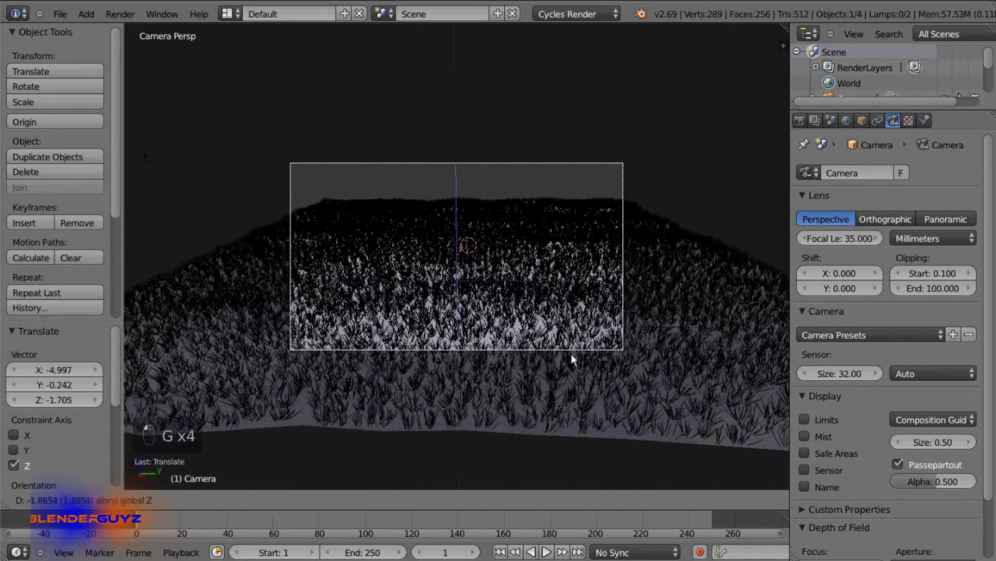
pyautogui.click(571, 353)
pyautogui.press('g')
pyautogui.click(615, 366)
pyautogui.rightClick(537, 277)
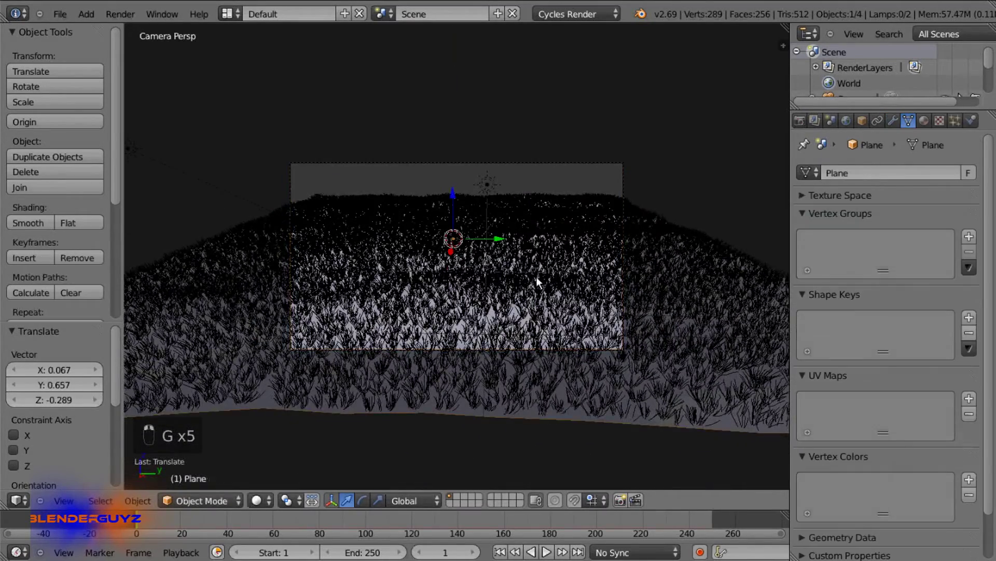
pyautogui.moveTo(537, 276); pyautogui.dragTo(597, 207, button='middle')
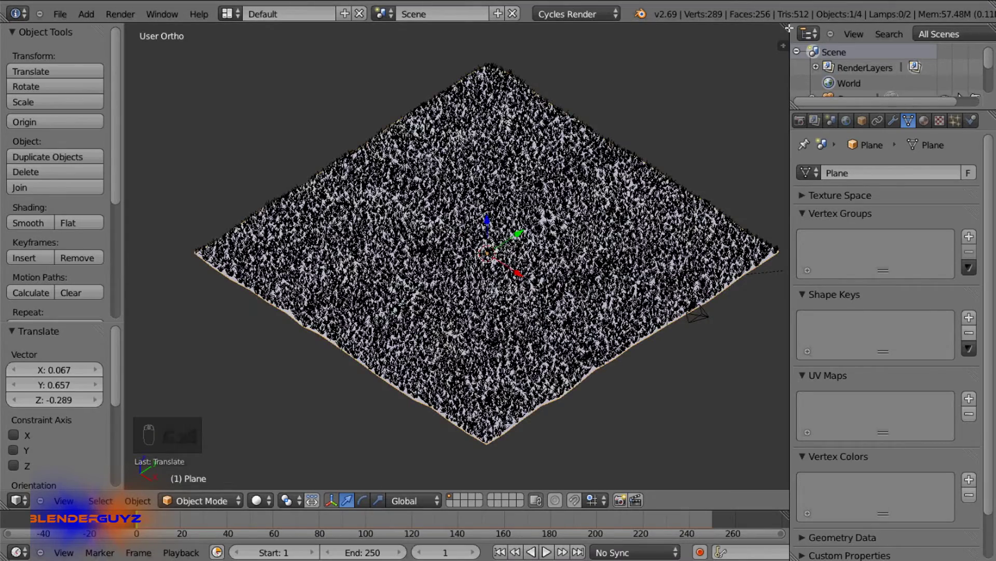
# - Split the 3D view and turn the new right-hand area into a UV/Image Editor
pyautogui.moveTo(789, 29); pyautogui.dragTo(602, 83)
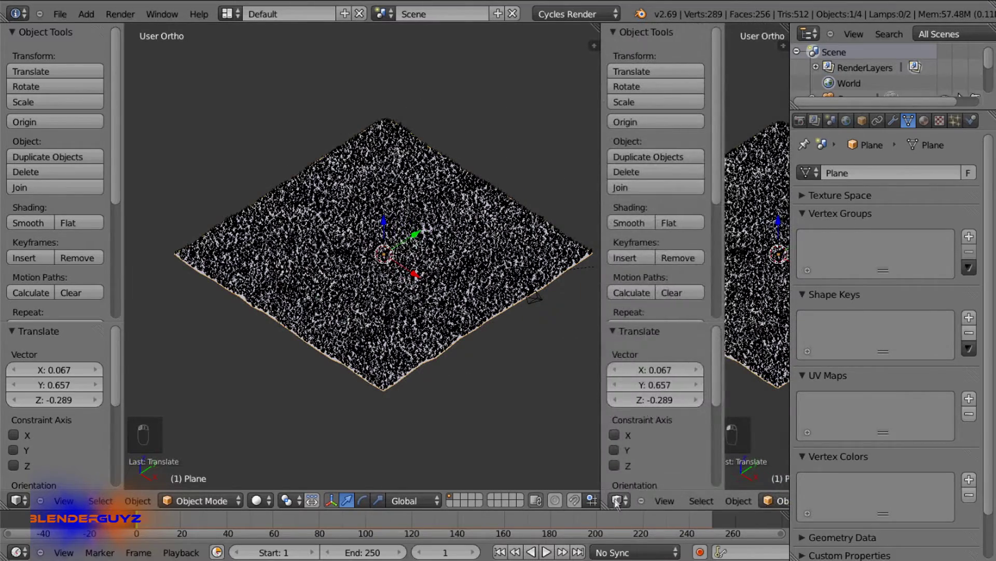
pyautogui.click(617, 500)
pyautogui.click(636, 384)
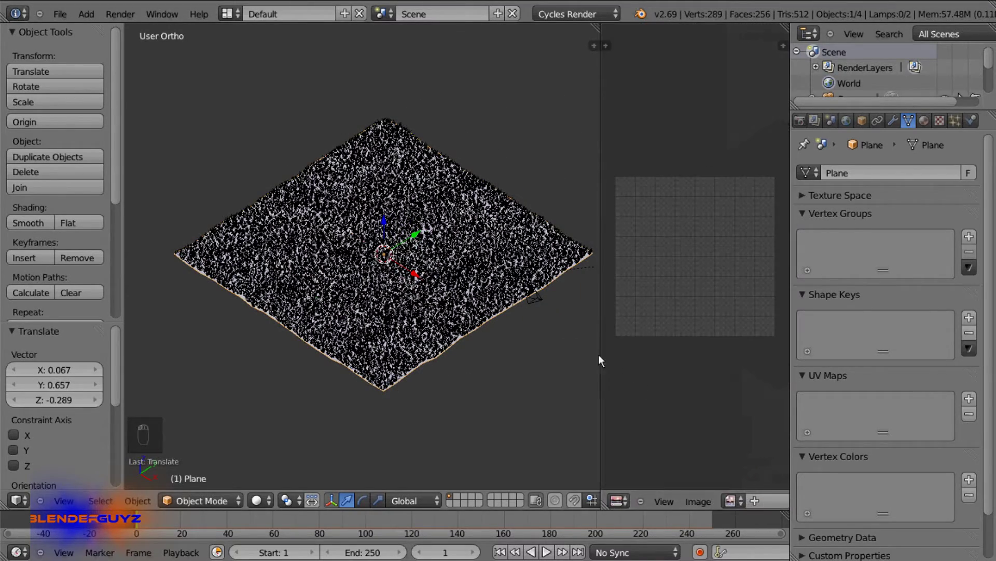
# - Unwrap the plane's UVs, scale them up by 5.944, and select its first material slot
pyautogui.press('Tab')
pyautogui.press('u')
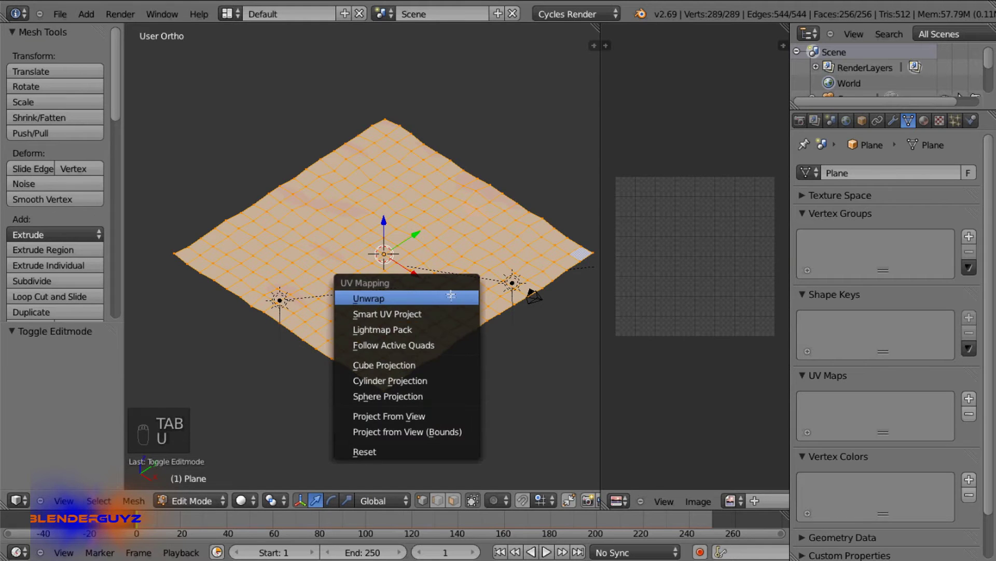
pyautogui.click(452, 297)
pyautogui.scroll(-4, 695, 322)
pyautogui.press('s')
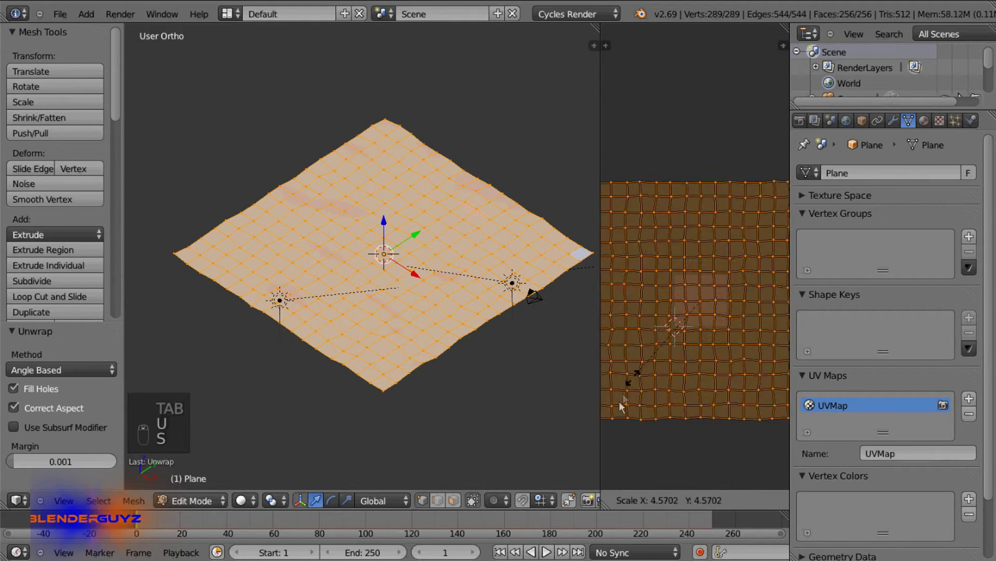
pyautogui.click(622, 406)
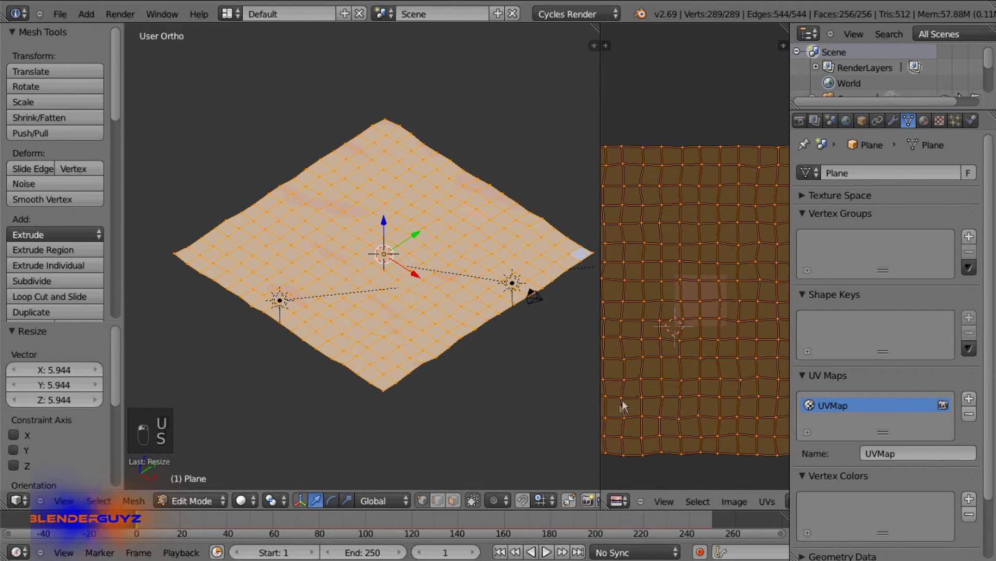
pyautogui.click(924, 121)
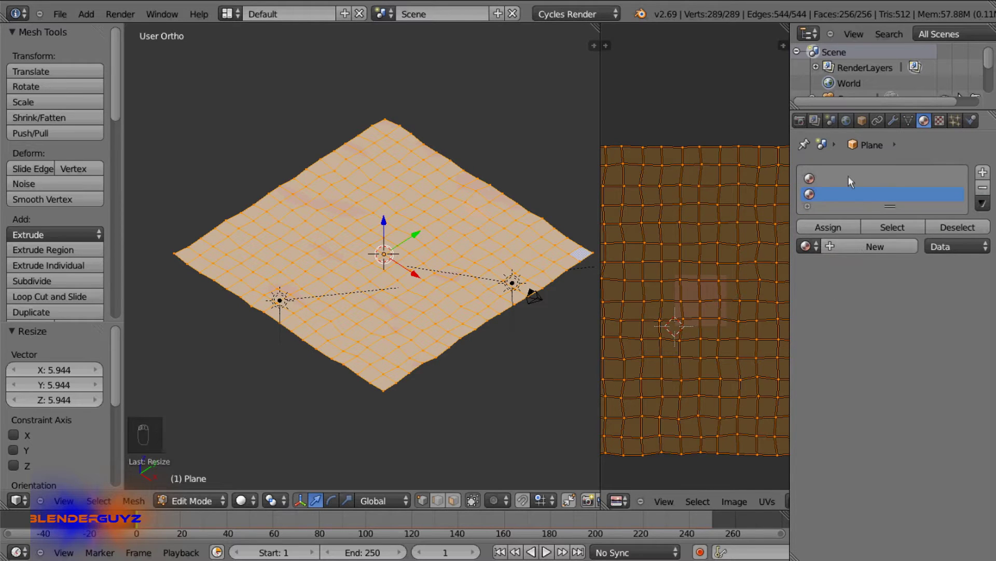
pyautogui.click(849, 176)
# - Create a new material for the plane and name it Ground
pyautogui.click(851, 251)
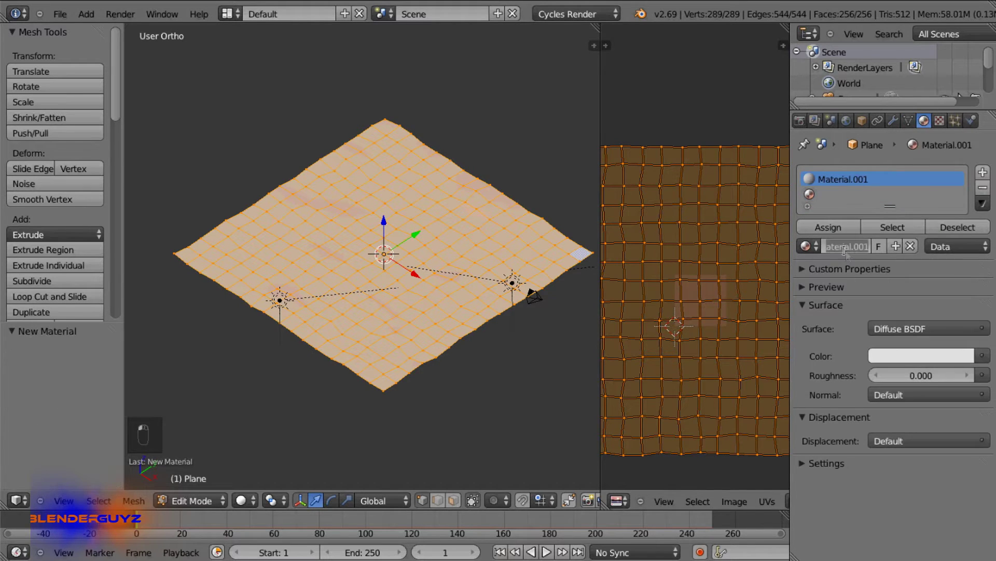
pyautogui.click(845, 248)
pyautogui.write('Ground')
pyautogui.press('Return')
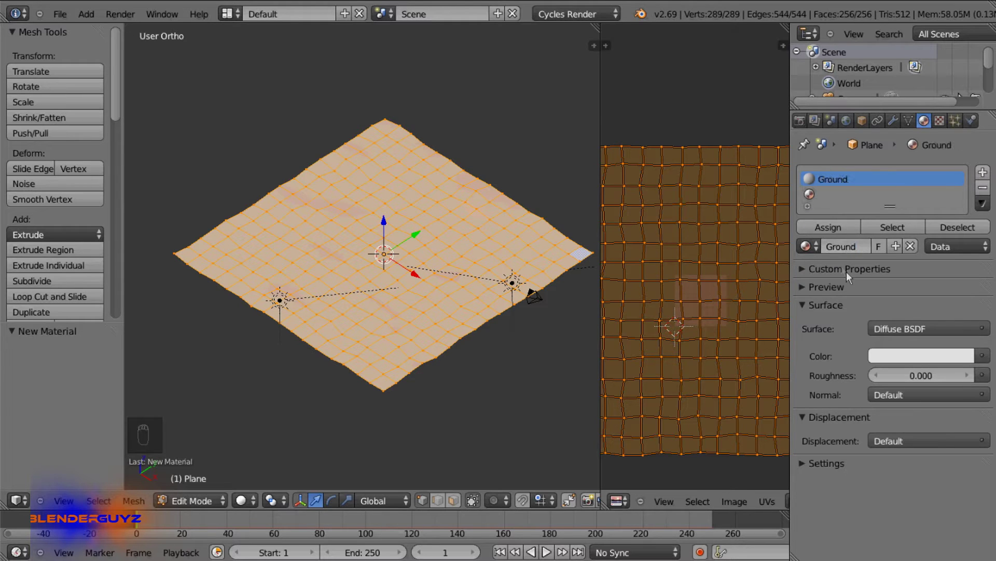
# - Drive the Ground material's colour with an Image Texture of Gravel0120_5_S.jpg
pyautogui.click(982, 356)
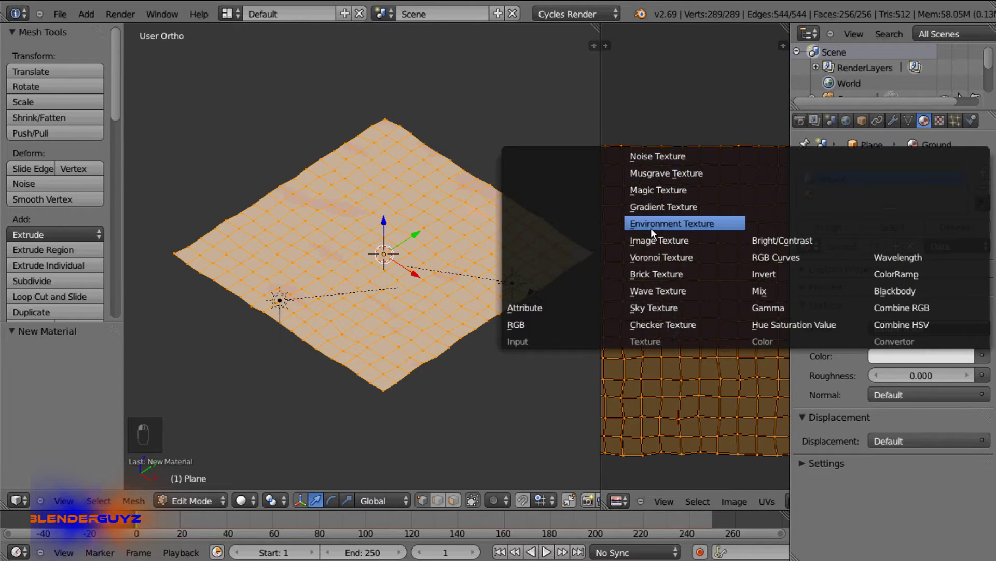
pyautogui.click(659, 240)
pyautogui.click(910, 375)
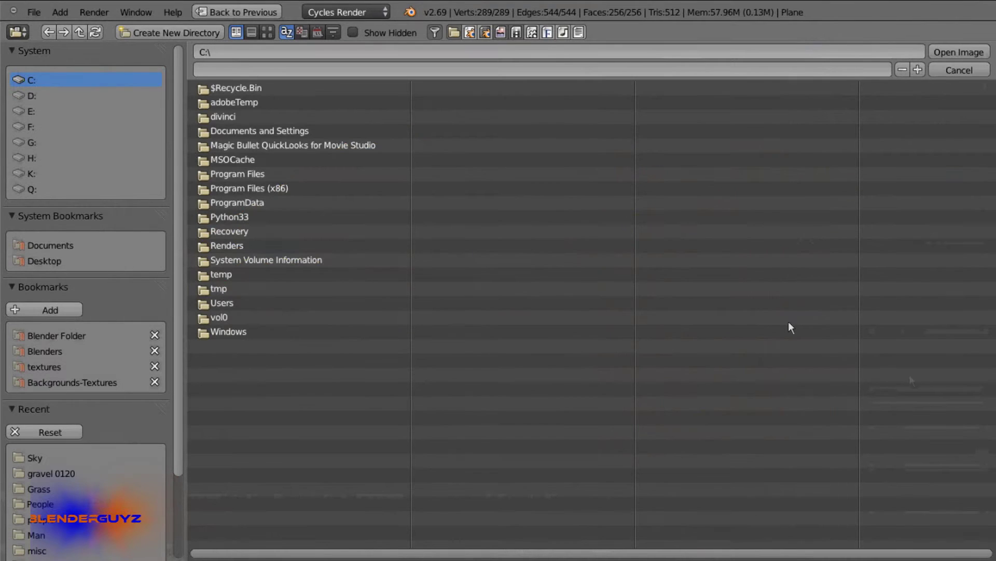
pyautogui.click(55, 474)
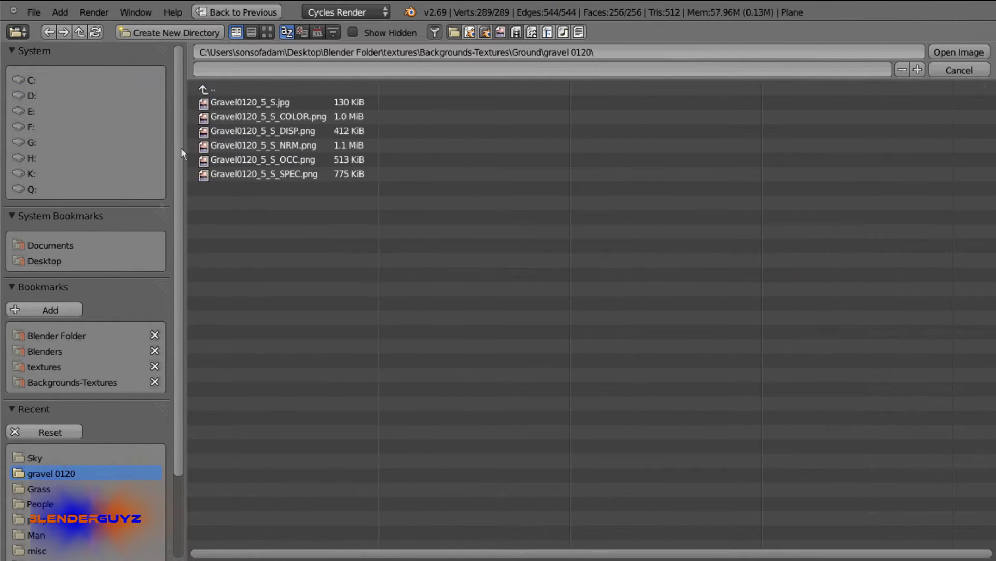
pyautogui.click(251, 102)
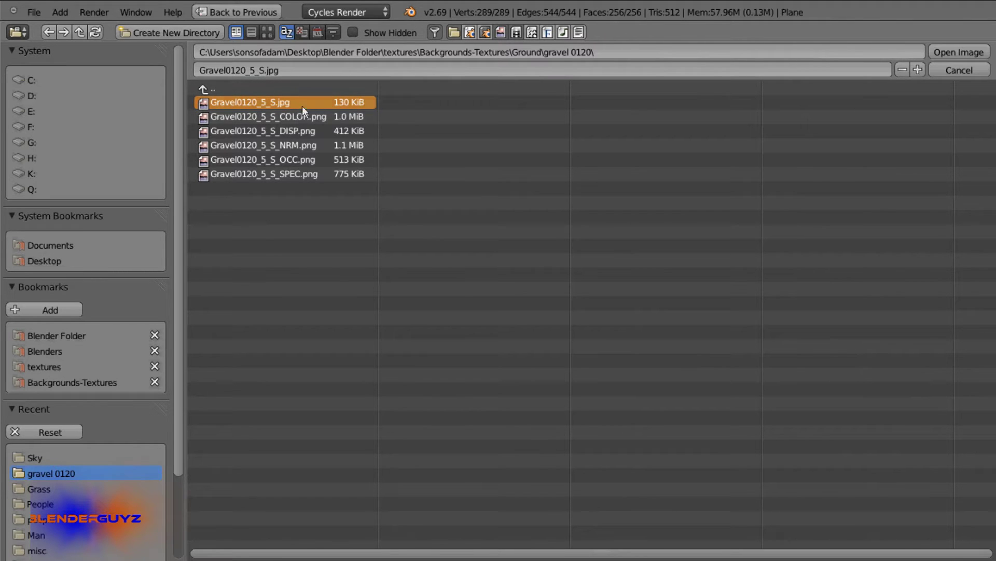
pyautogui.click(967, 52)
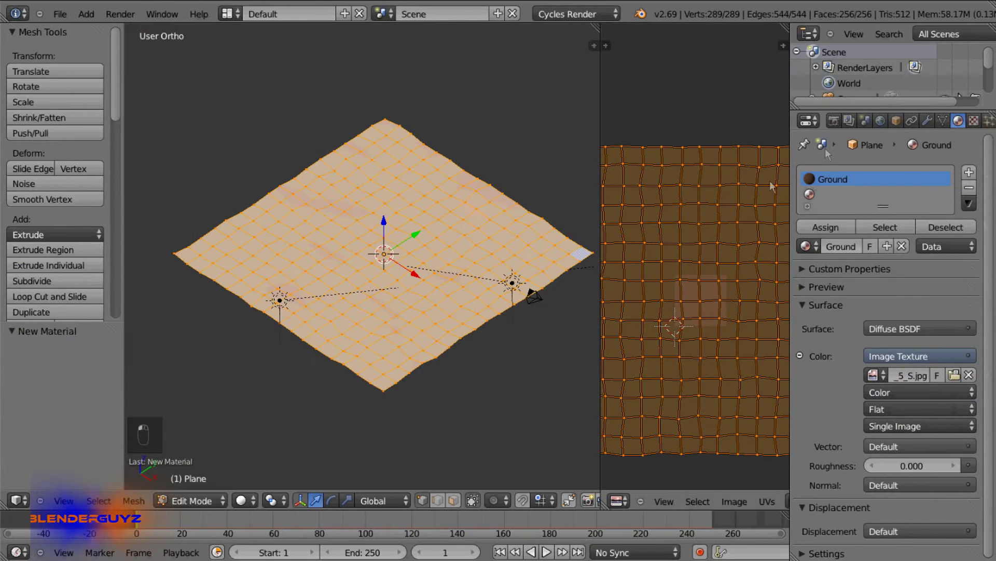
# - Display Gravel0120_5_S.jpg behind the UVs in the UV/Image editor
pyautogui.hscroll(2, 727, 500)
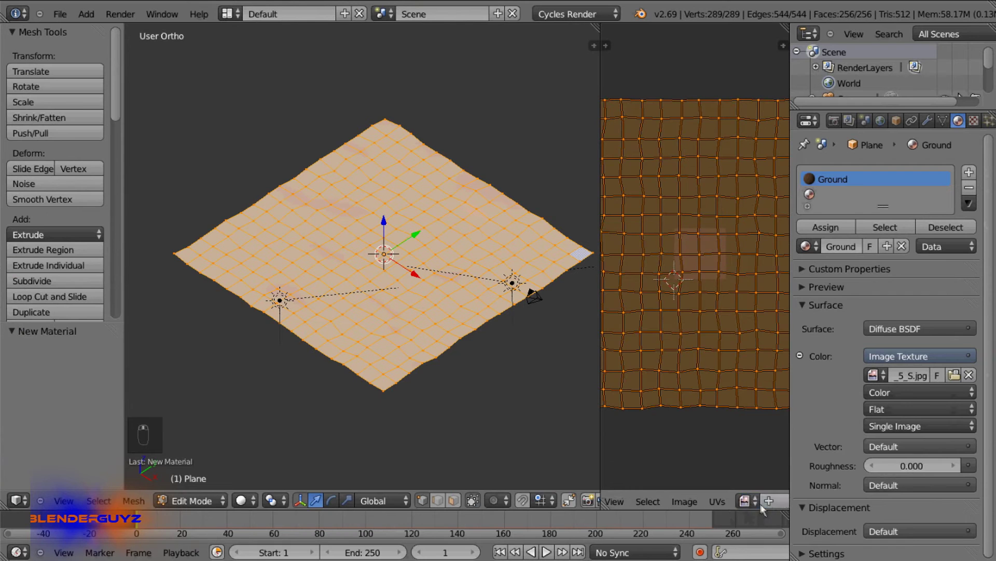
pyautogui.click(746, 500)
pyautogui.click(788, 341)
pyautogui.scroll(8, 725, 277)
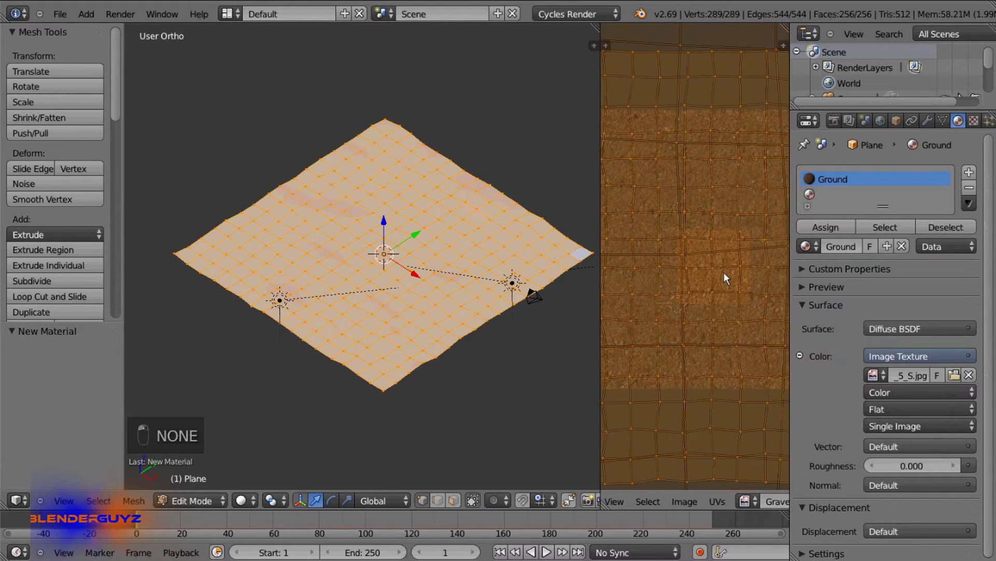
# - Switch to textured display, scale the UVs by 1.368, then view through the camera in Object Mode
pyautogui.scroll(-6, 723, 272)
pyautogui.hotkey('alt', 'z')
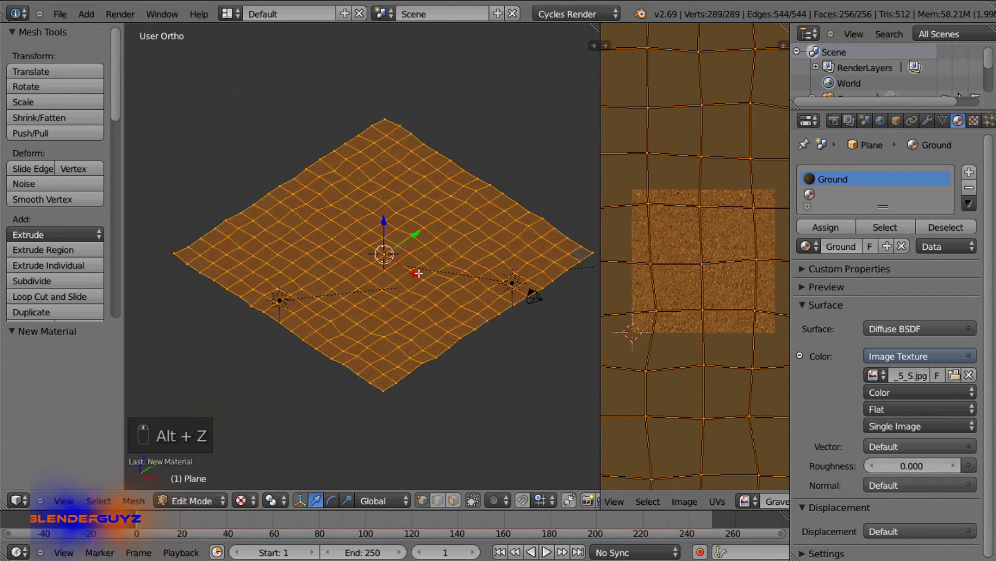
pyautogui.scroll(5, 420, 272)
pyautogui.moveTo(420, 271); pyautogui.dragTo(467, 301, button='middle')
pyautogui.press('s')
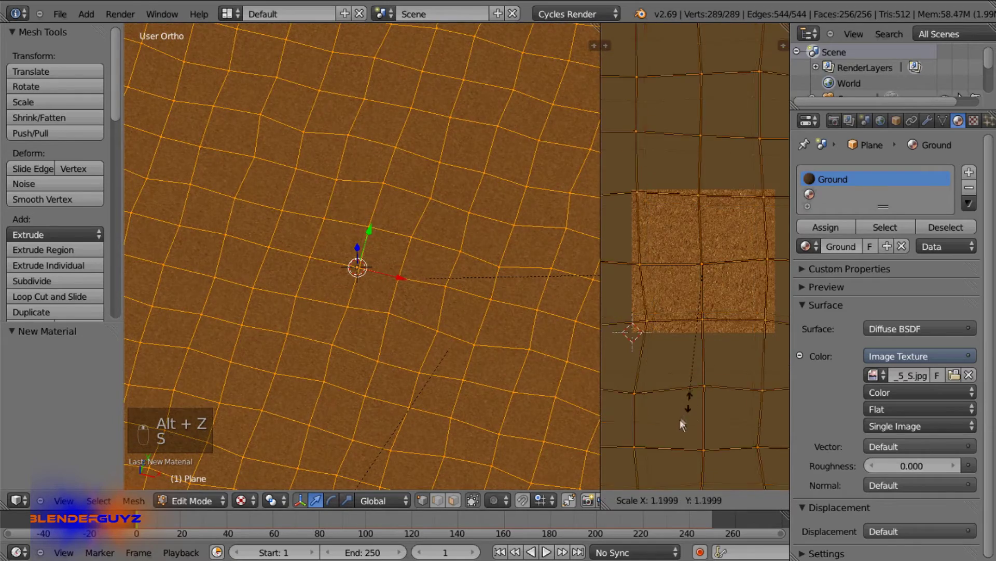
pyautogui.press('KP_0')
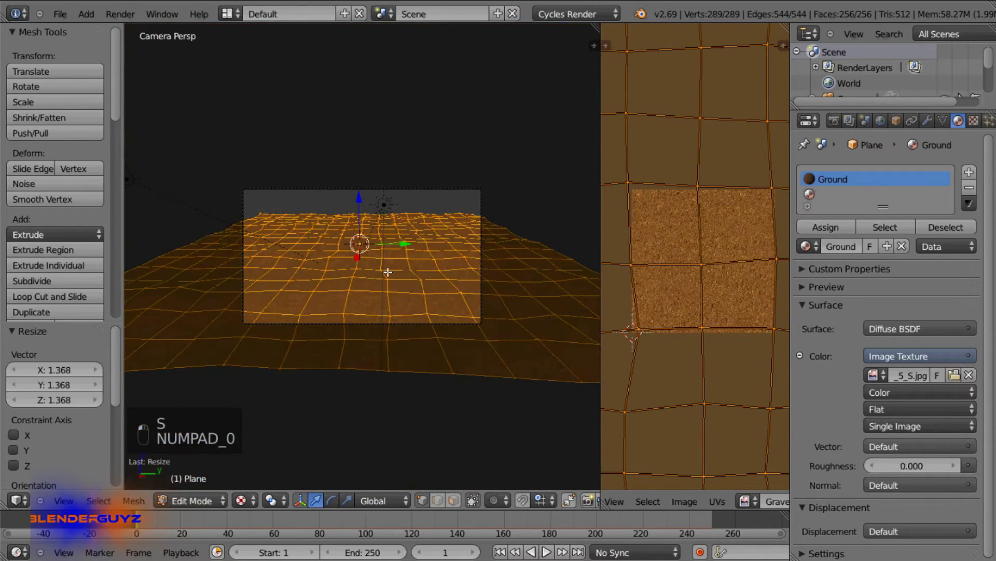
pyautogui.press('Tab')
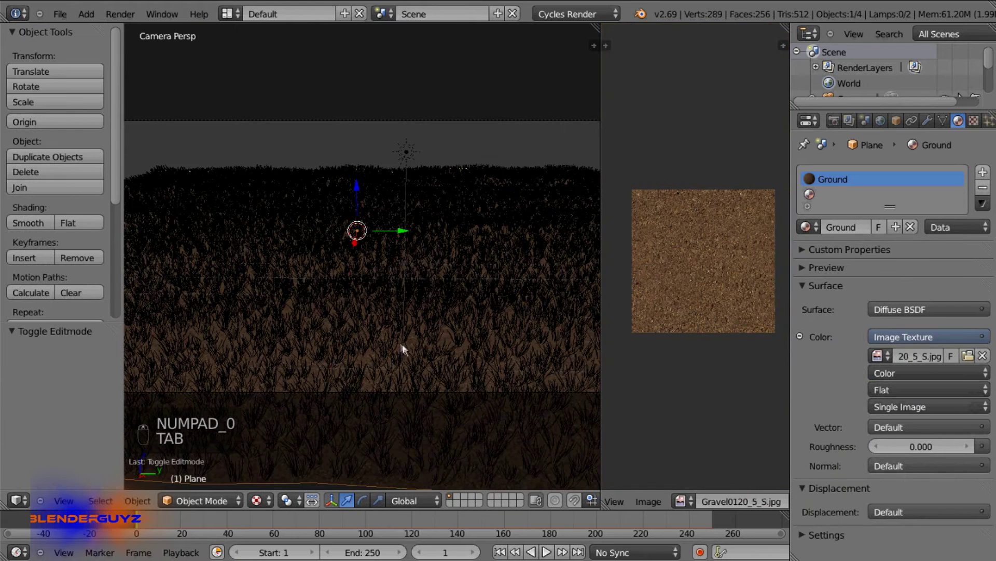
pyautogui.scroll(-2, 451, 272)
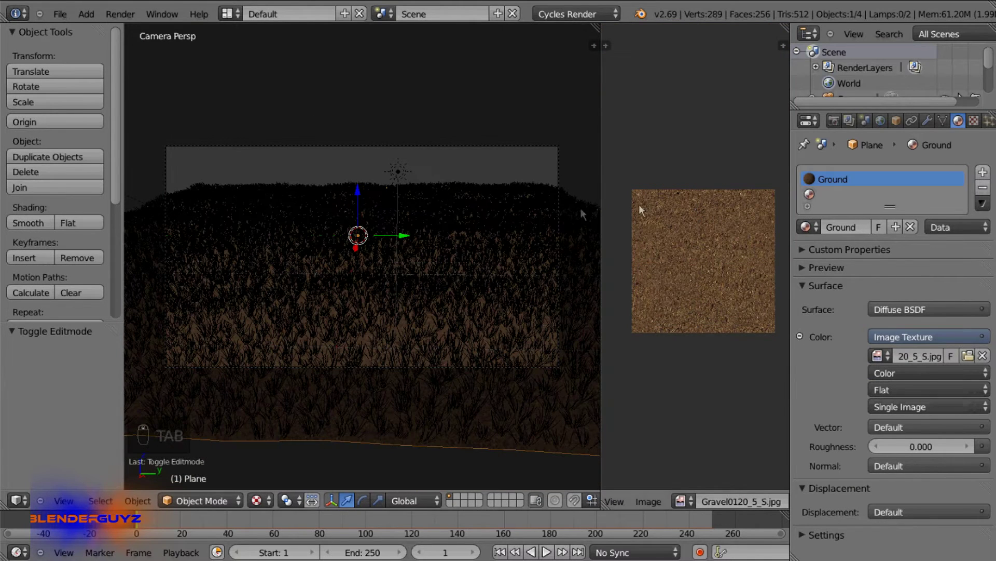
# - Add Material.001 in the second slot and show its nodes in a lower Node Editor
pyautogui.click(821, 193)
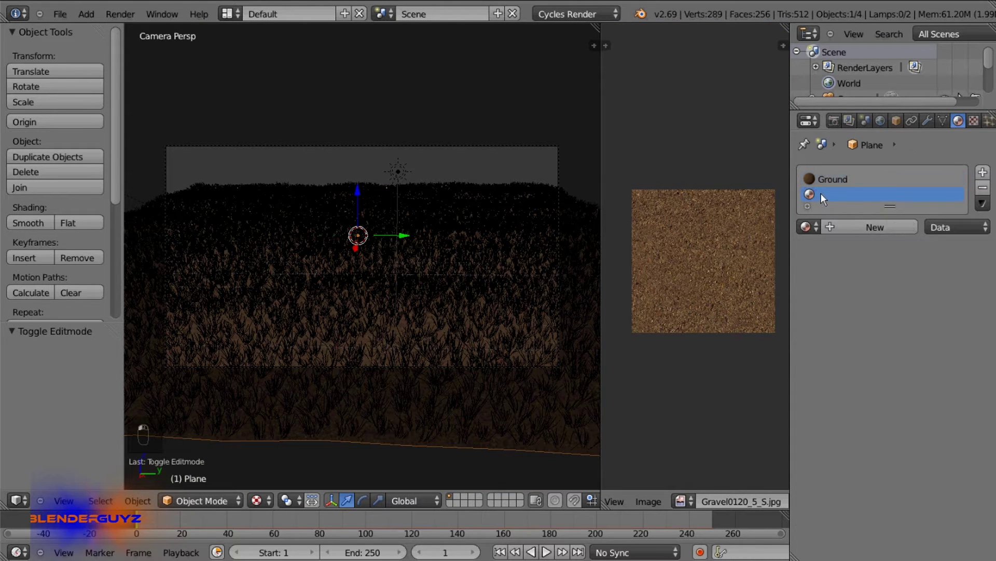
pyautogui.click(850, 222)
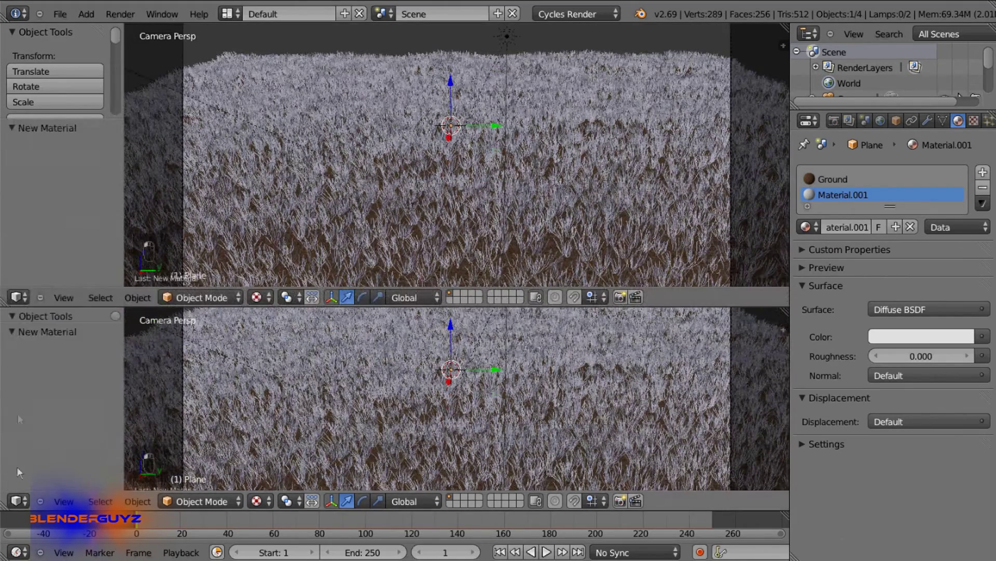
pyautogui.click(13, 502)
pyautogui.click(104, 322)
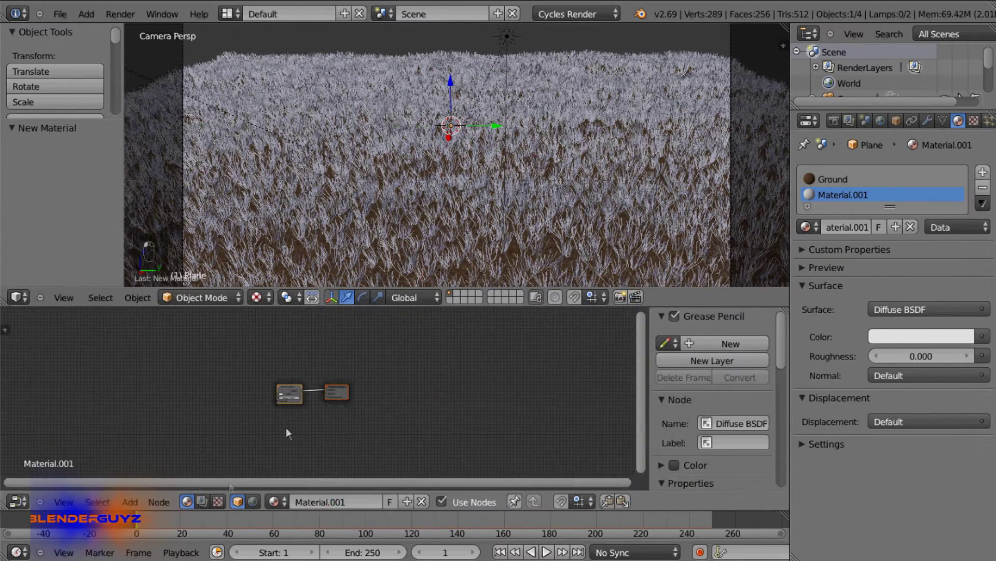
pyautogui.scroll(5, 289, 402)
pyautogui.press('n')
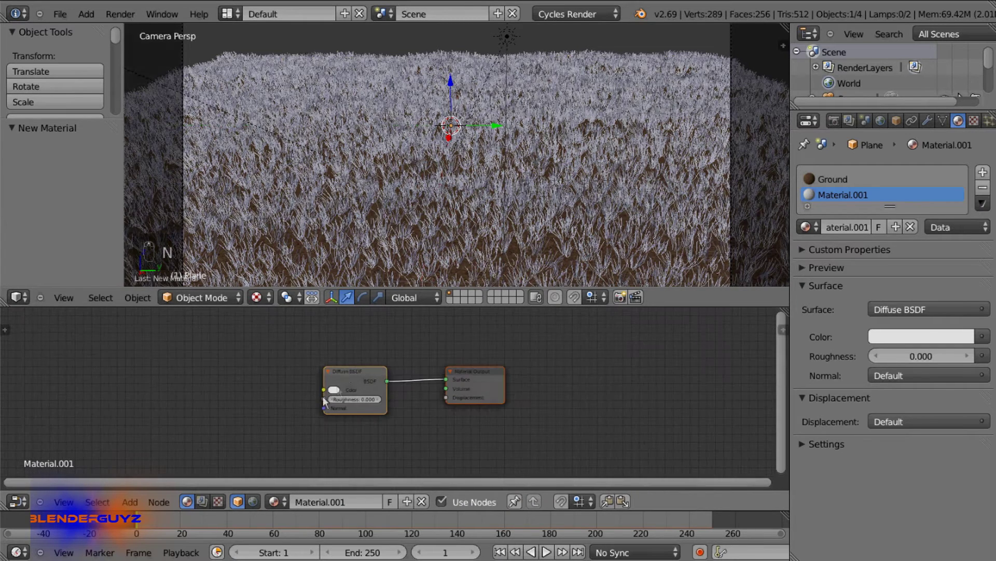
pyautogui.scroll(2, 323, 396)
pyautogui.moveTo(400, 353); pyautogui.dragTo(263, 356)
pyautogui.scroll(1, 244, 371)
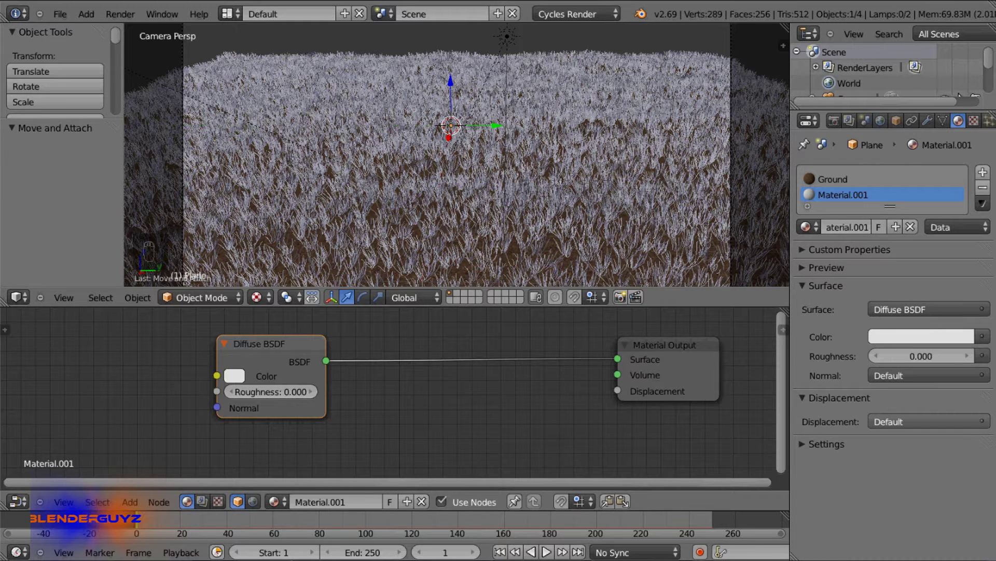
# - Set the Diffuse BSDF colour to olive green, hex 65723E
pyautogui.click(243, 375)
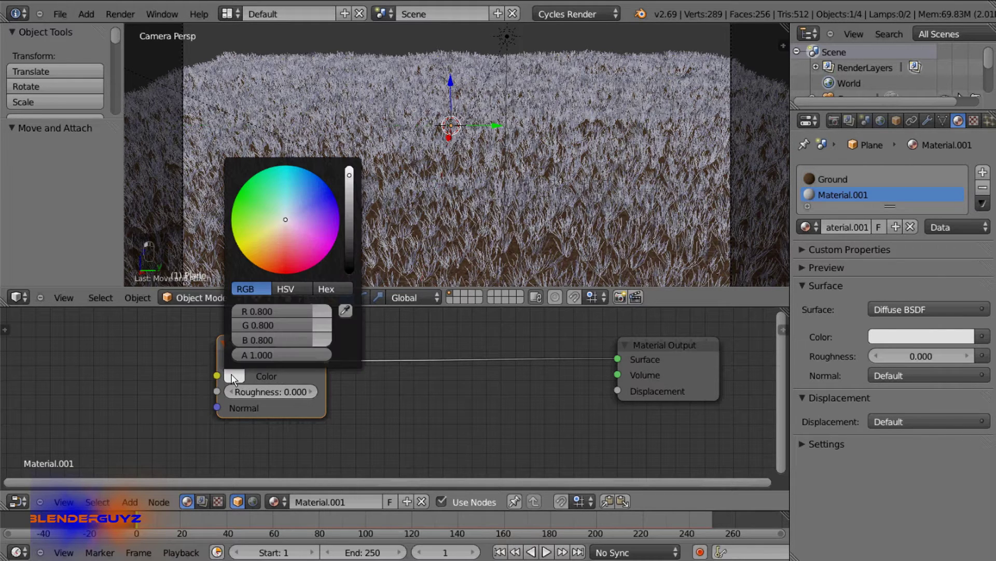
pyautogui.hotkey('ctrl', 'v')
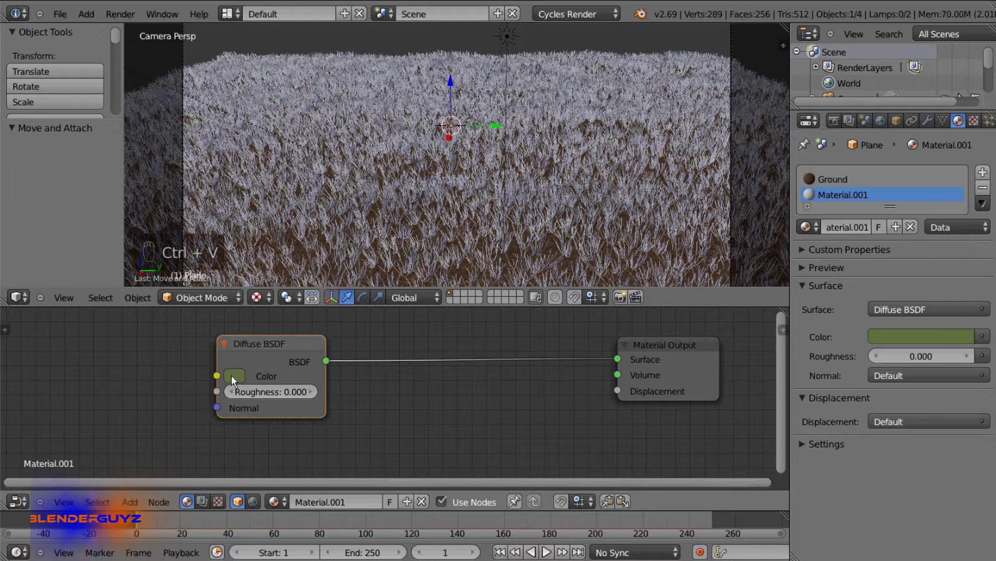
pyautogui.click(233, 375)
pyautogui.moveTo(248, 228); pyautogui.dragTo(247, 226)
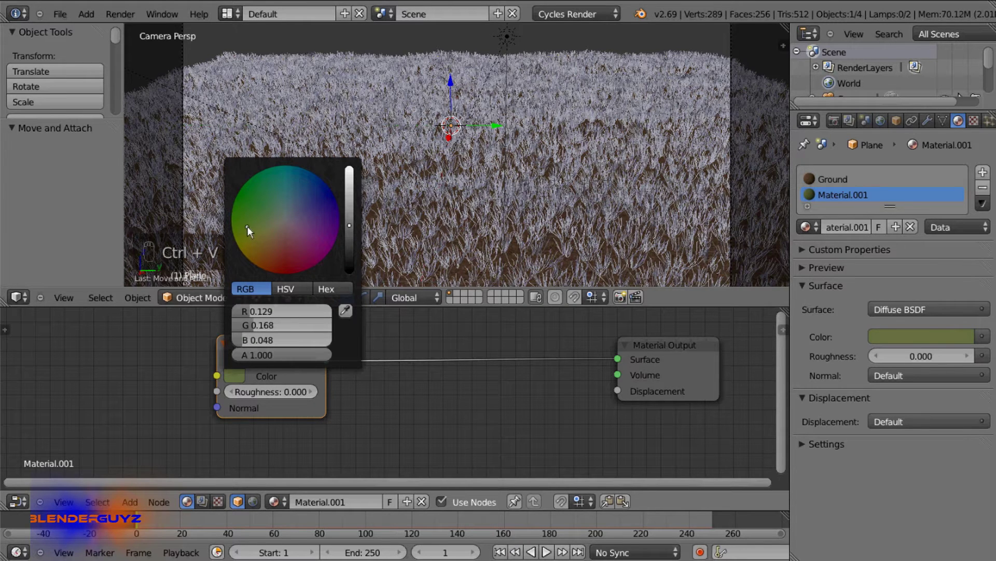
pyautogui.click(322, 289)
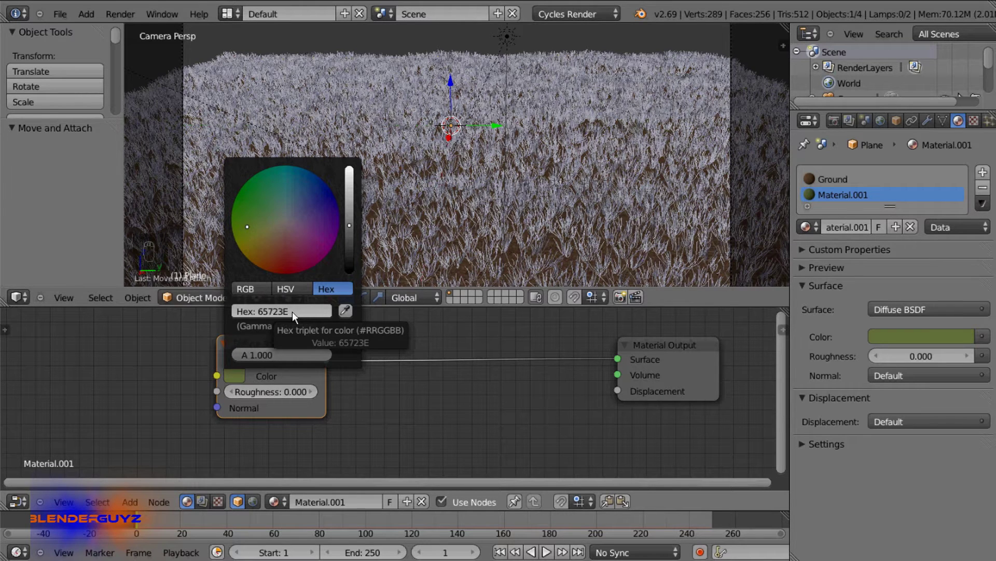
# - Add a Glossy BSDF and a Mix Shader on the diffuse-to-output link, wiring the Glossy into it
pyautogui.scroll(-2, 347, 374)
pyautogui.moveTo(347, 374); pyautogui.dragTo(251, 343, button='middle')
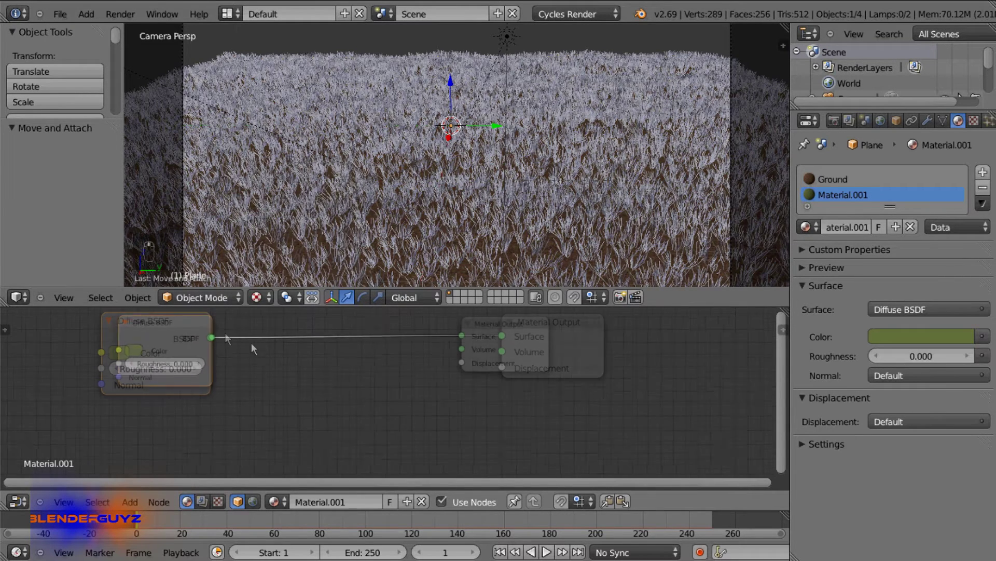
pyautogui.hotkey('shift', 'a')
pyautogui.moveTo(243, 386)
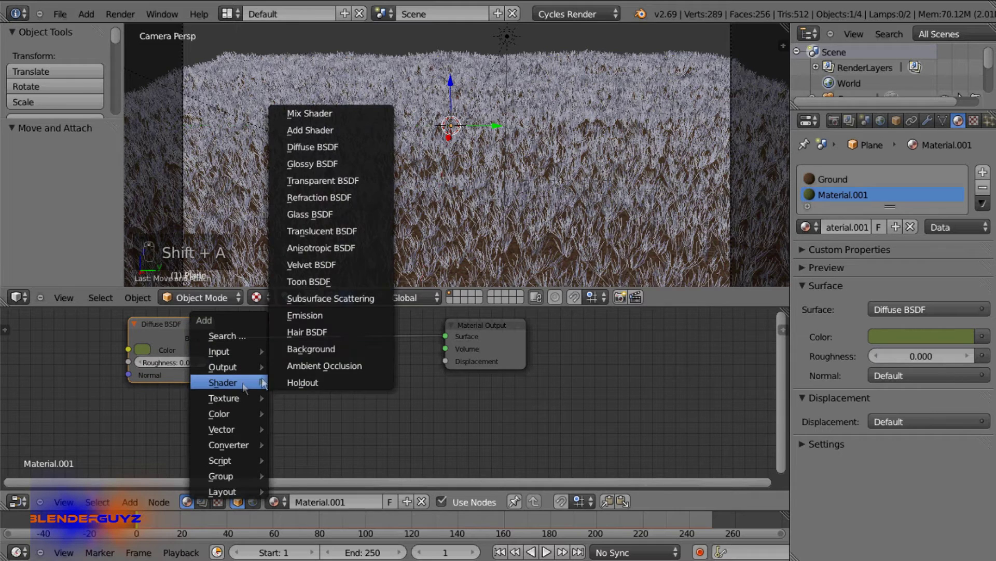
pyautogui.click(352, 167)
pyautogui.click(128, 384)
pyautogui.hotkey('shift', 'a')
pyautogui.moveTo(270, 360)
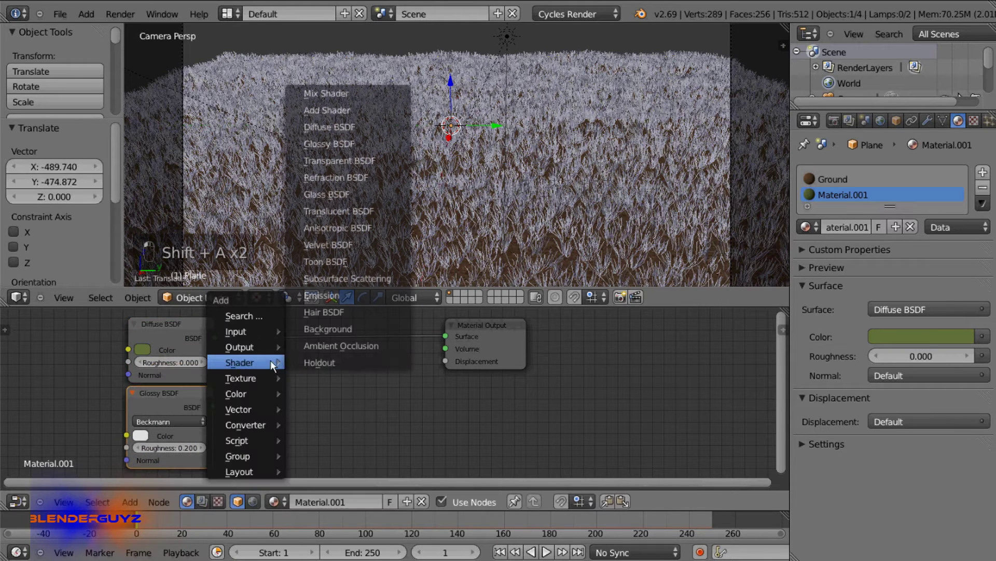
pyautogui.click(322, 91)
pyautogui.click(253, 310)
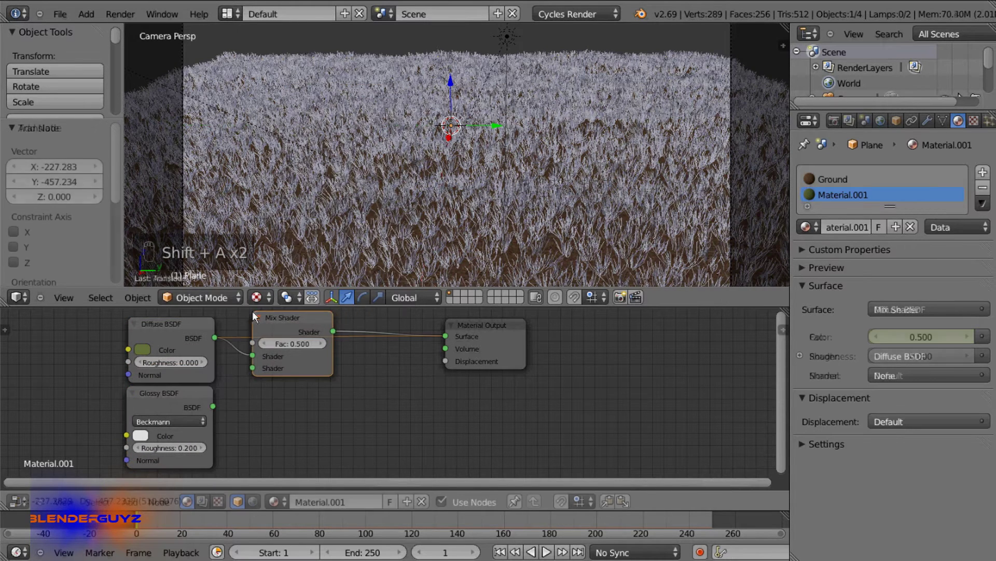
pyautogui.moveTo(213, 406); pyautogui.dragTo(254, 369)
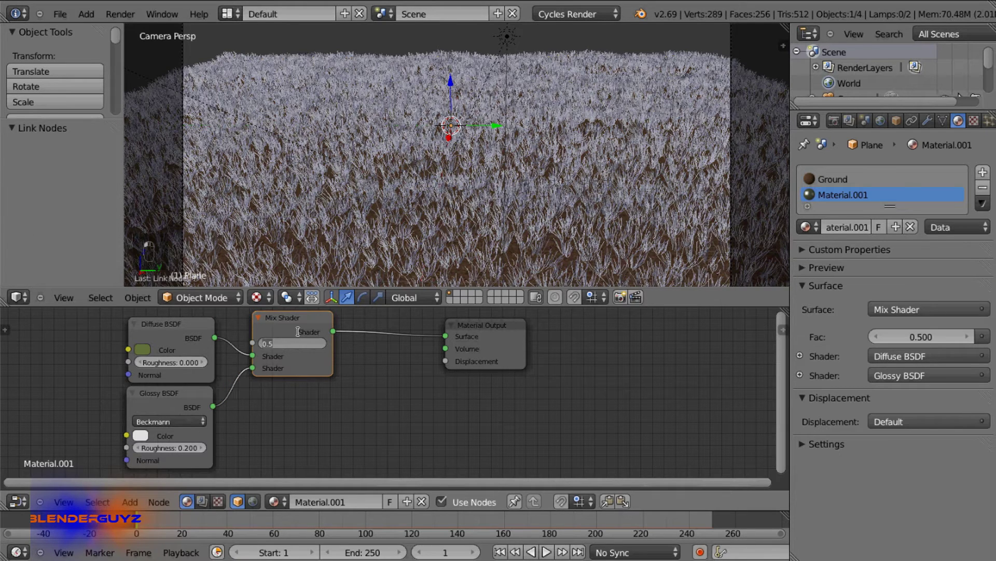
# - Set the Mix Shader Fac to 0.050 and the Glossy roughness to 0.100
pyautogui.press('BackSpace')
pyautogui.write('05')
pyautogui.press('Return')
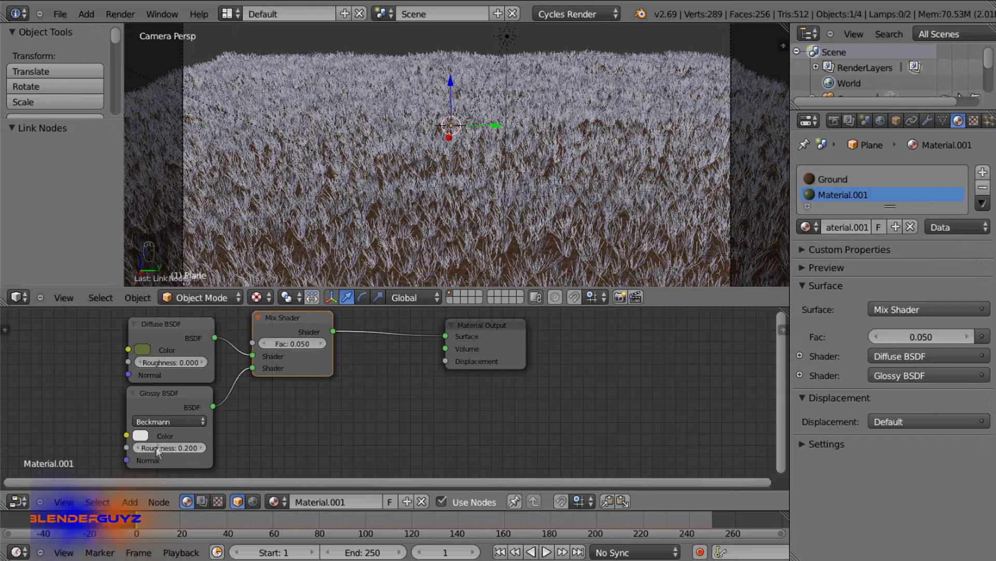
pyautogui.press('BackSpace')
pyautogui.write('1')
pyautogui.press('Return')
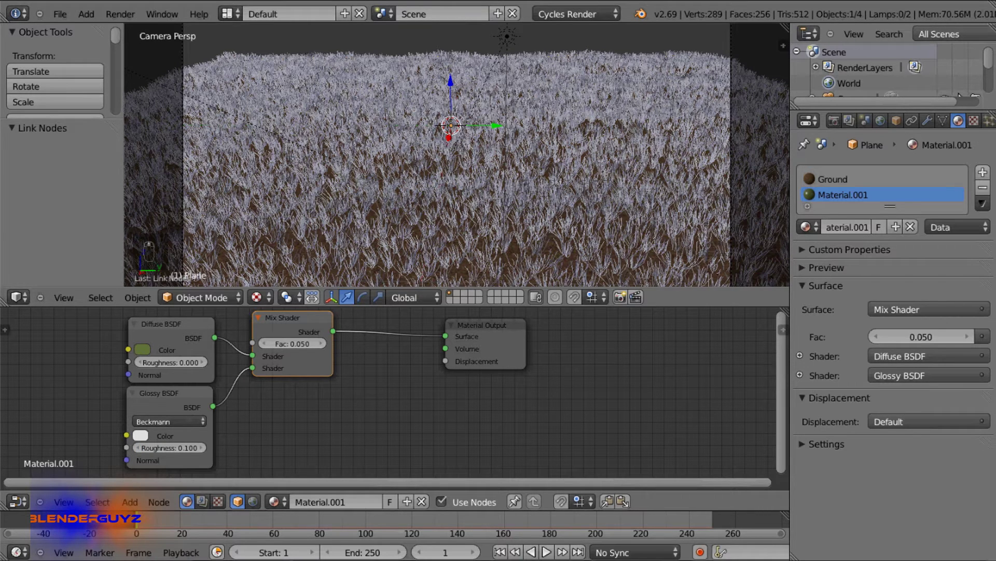
# - Insert a duplicated Mix Shader before the output and feed a new Translucent BSDF into it
pyautogui.scroll(-2, 499, 419)
pyautogui.click(267, 338)
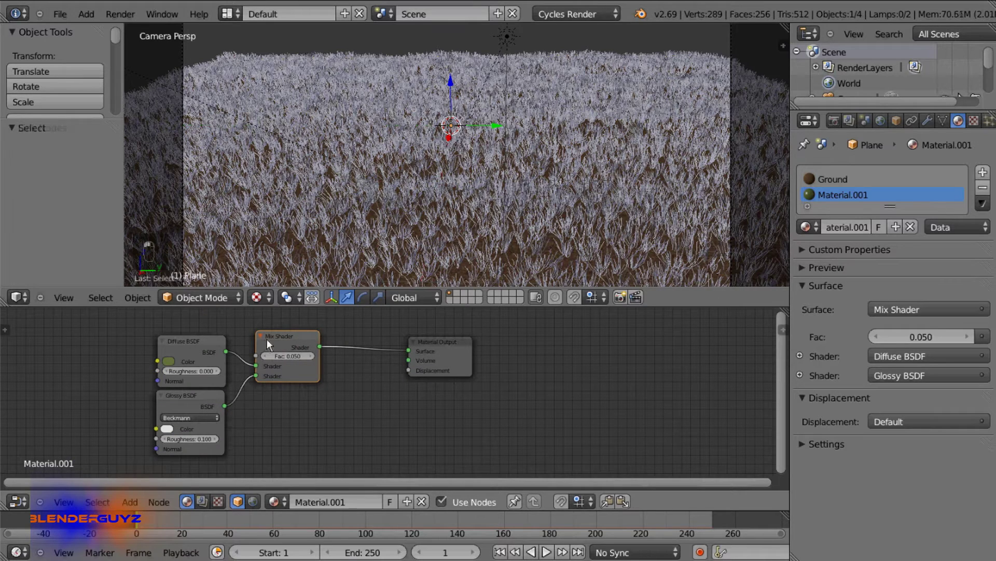
pyautogui.hotkey('shift', 'd')
pyautogui.click(353, 339)
pyautogui.click(448, 355)
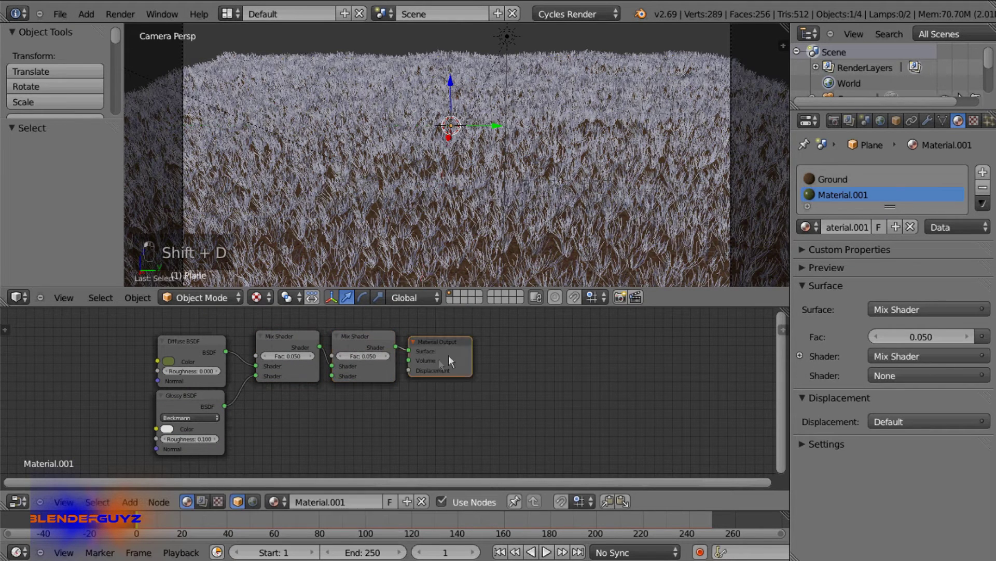
pyautogui.hotkey('shift', 'a')
pyautogui.moveTo(447, 355)
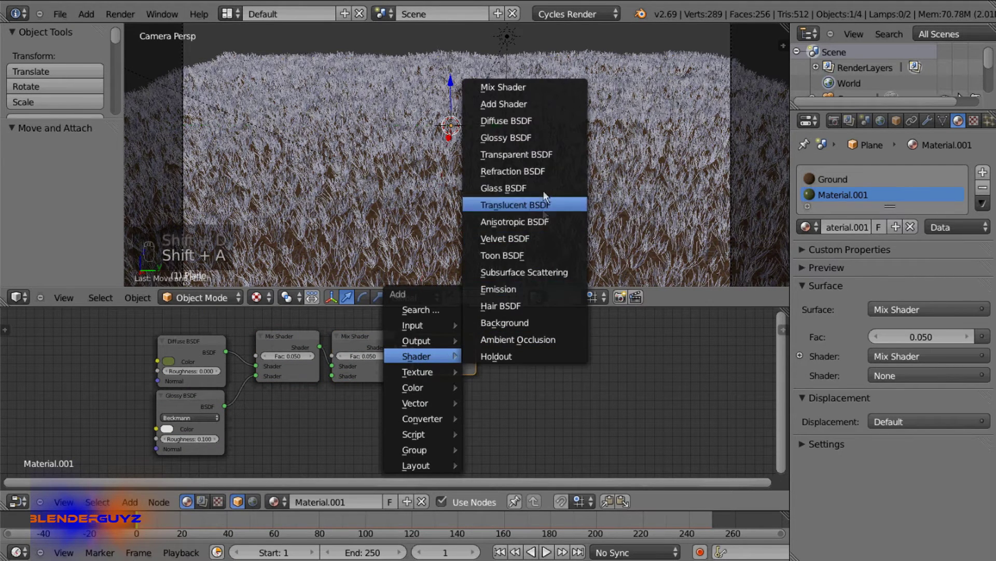
pyautogui.click(530, 203)
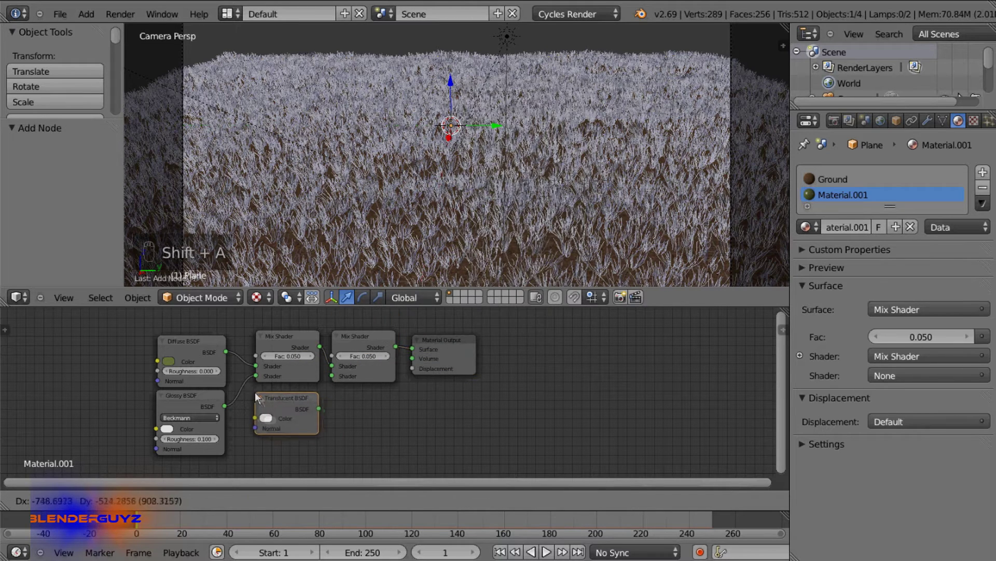
pyautogui.click(256, 384)
pyautogui.scroll(2, 322, 402)
pyautogui.moveTo(318, 403); pyautogui.dragTo(333, 365)
# - Tint the Translucent BSDF pale yellow, set the second Mix Fac to 0.100, and preview the material
pyautogui.moveTo(270, 385); pyautogui.dragTo(265, 405, button='middle')
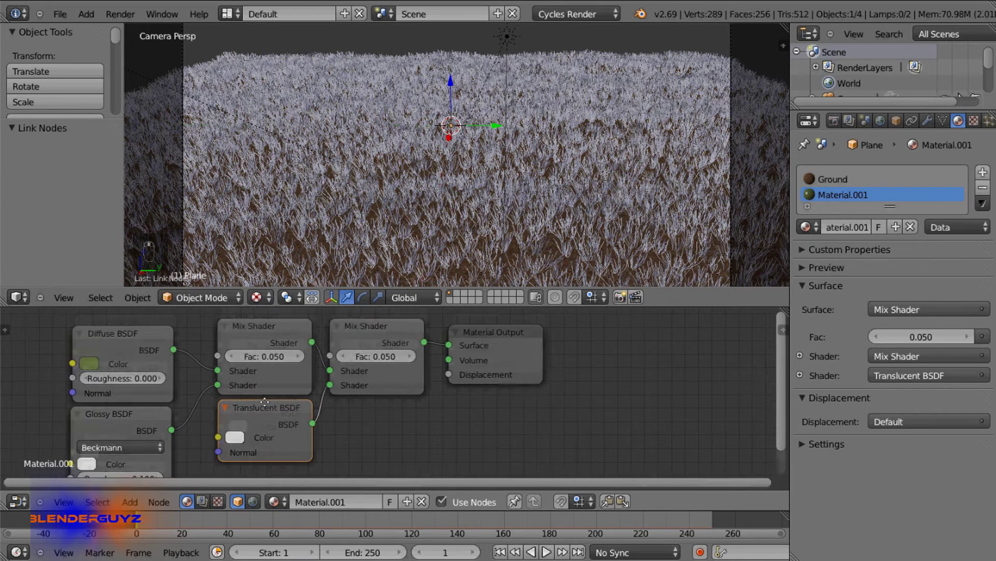
pyautogui.click(235, 436)
pyautogui.moveTo(267, 302)
pyautogui.mouseDown()
pyautogui.moveTo(252, 329)
pyautogui.moveTo(257, 312)
pyautogui.mouseUp()
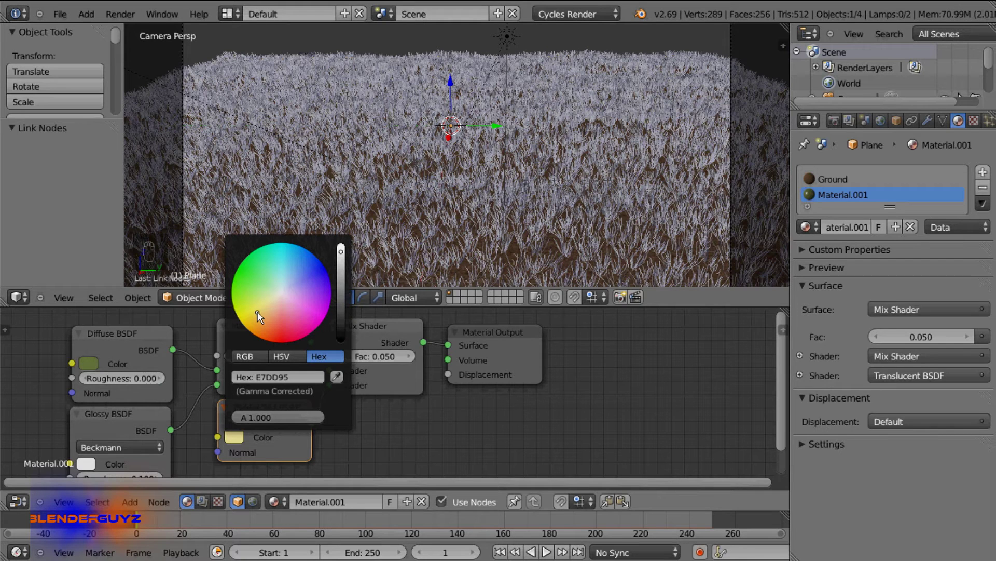
pyautogui.click(369, 355)
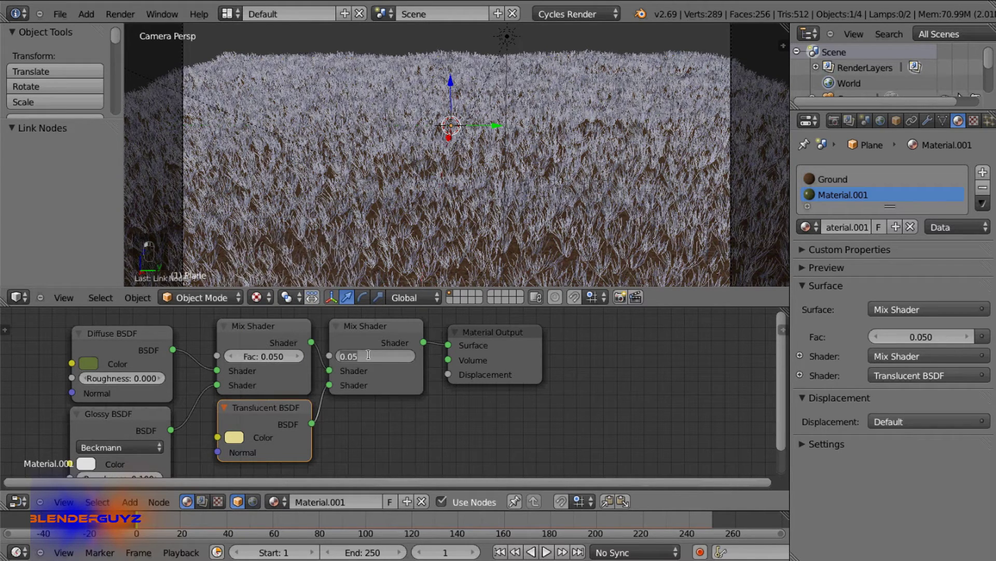
pyautogui.write('0.1')
pyautogui.press('Return')
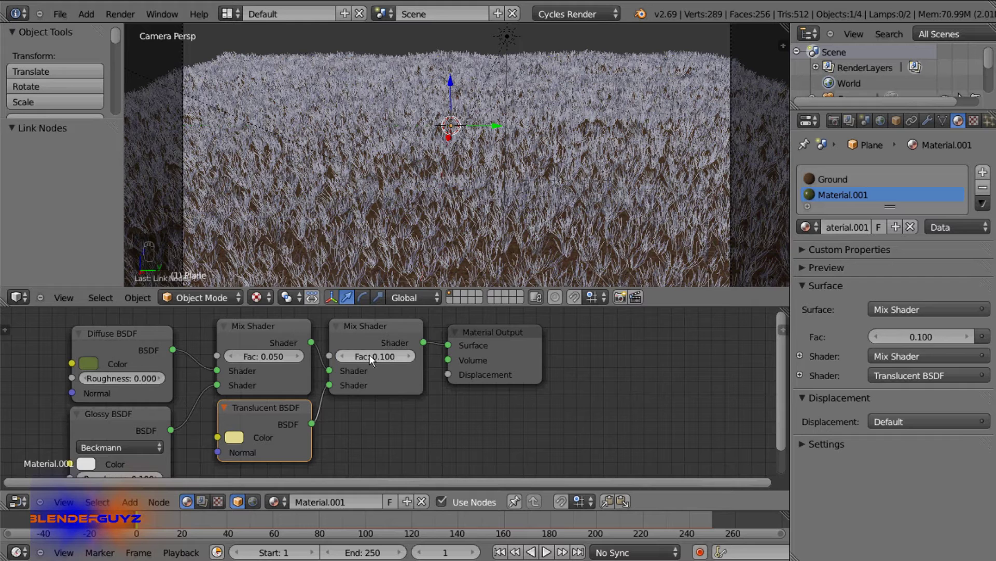
pyautogui.click(820, 268)
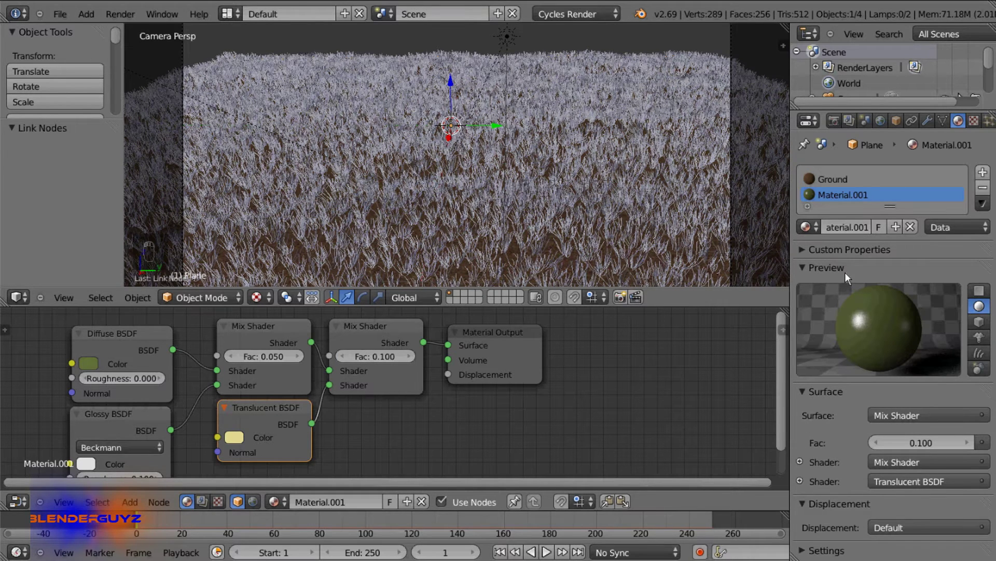
pyautogui.click(977, 353)
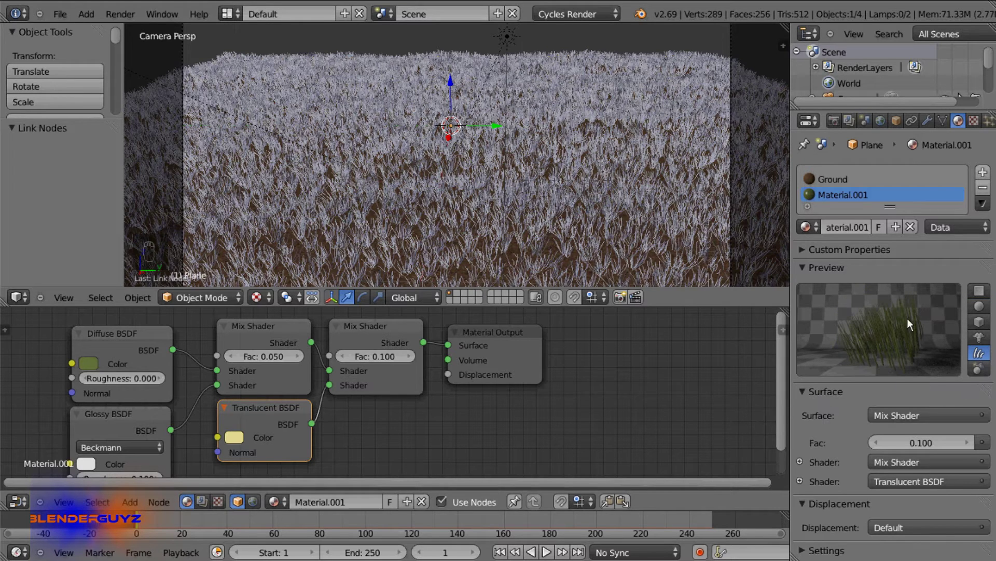
pyautogui.click(838, 269)
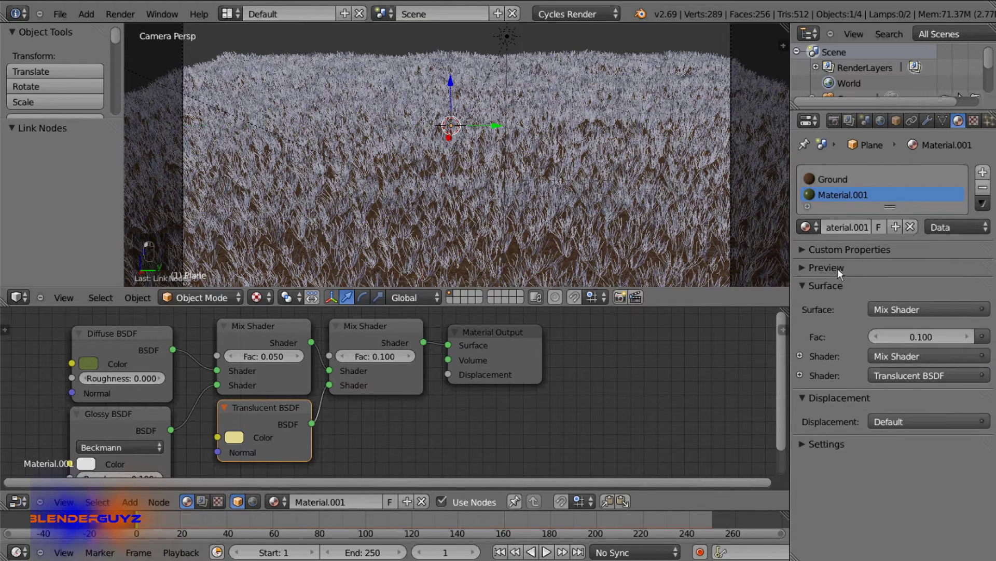
# - Save the scene under the new name Grass1.blend
pyautogui.hotkey('ctrl', 's')
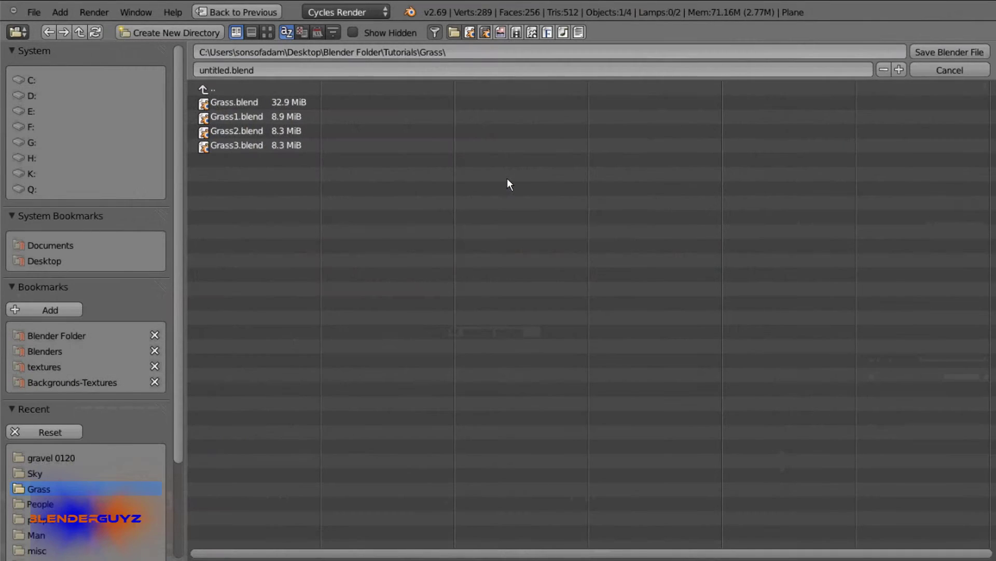
pyautogui.click(241, 70)
pyautogui.write('Grass1')
pyautogui.press('KP_Enter')
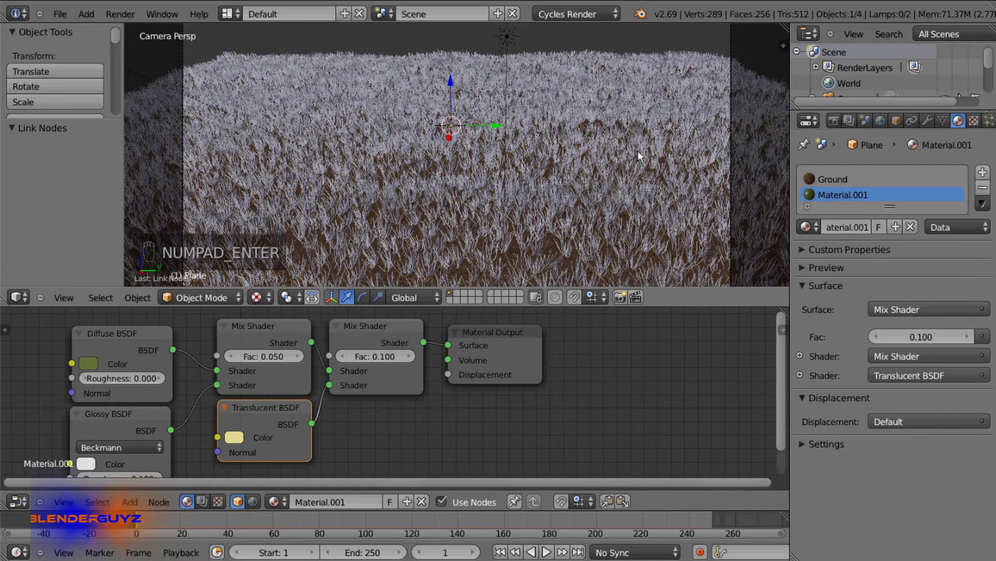
# - Render a test image of the grass field and inspect it before closing the render
pyautogui.press('F12')
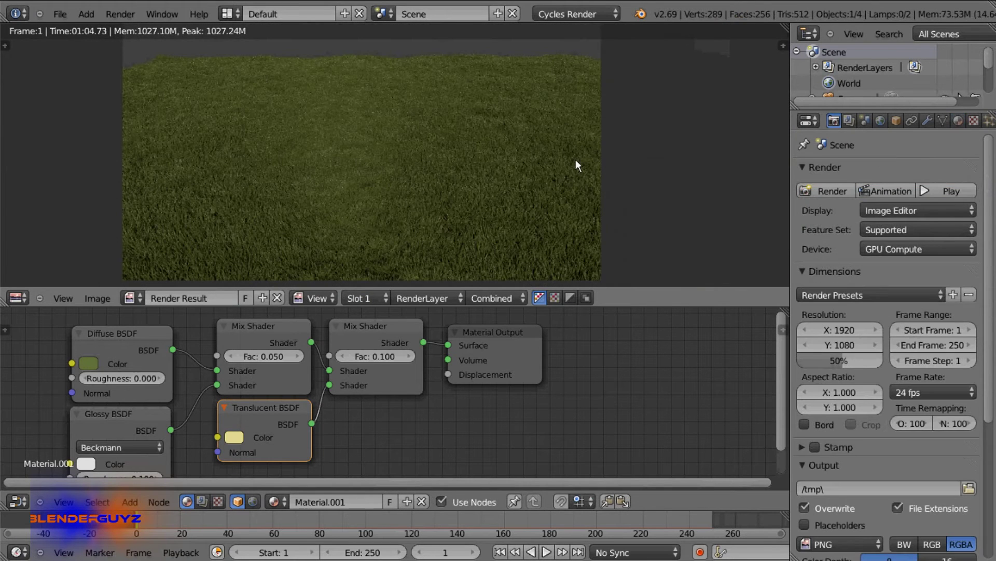
pyautogui.moveTo(533, 192); pyautogui.dragTo(533, 197, button='middle')
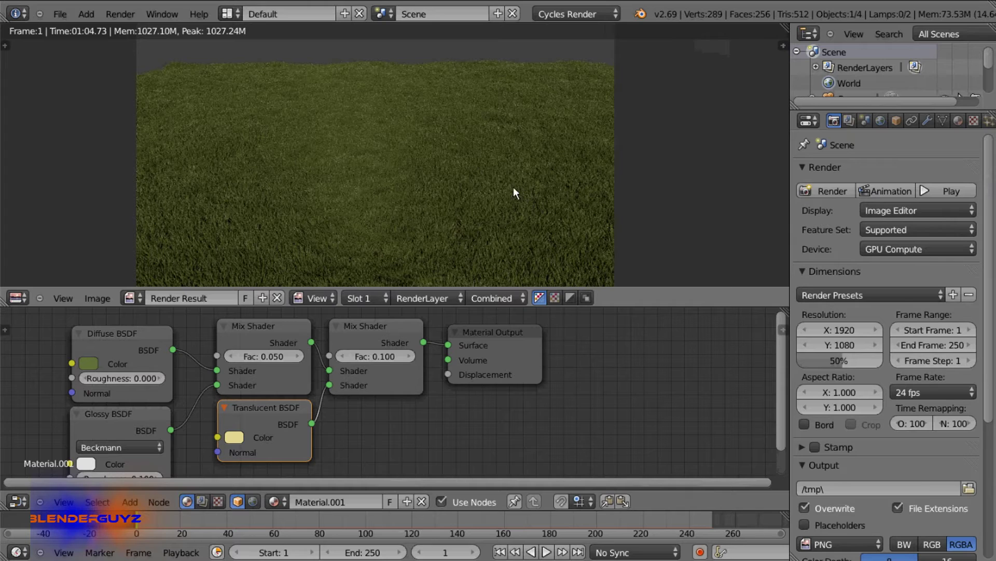
pyautogui.moveTo(514, 191); pyautogui.dragTo(480, 191, button='middle')
pyautogui.press('Escape')
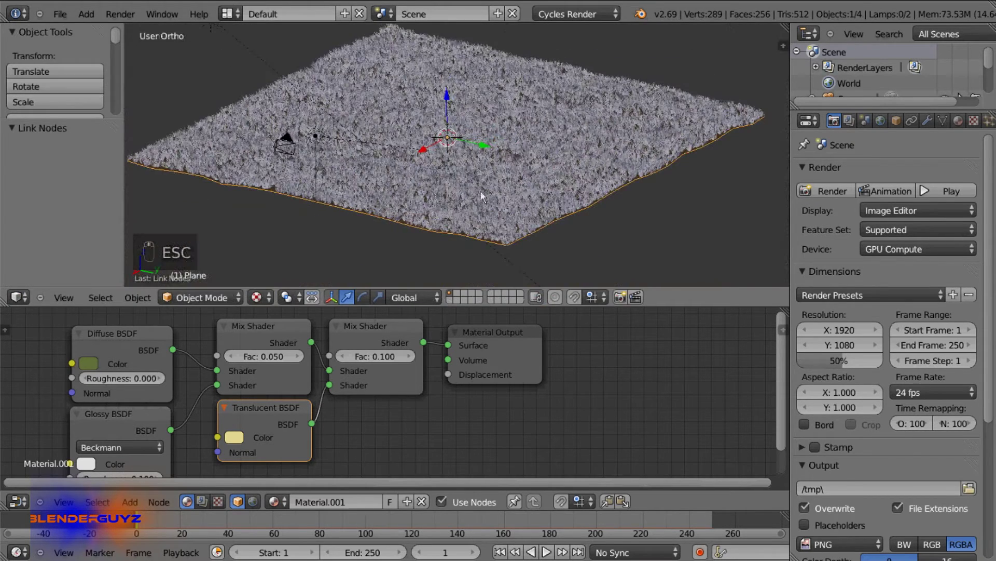
# - Set the particle Children Render amount to 100, then re-render and zoom into the grass
pyautogui.scroll(-2, 934, 121)
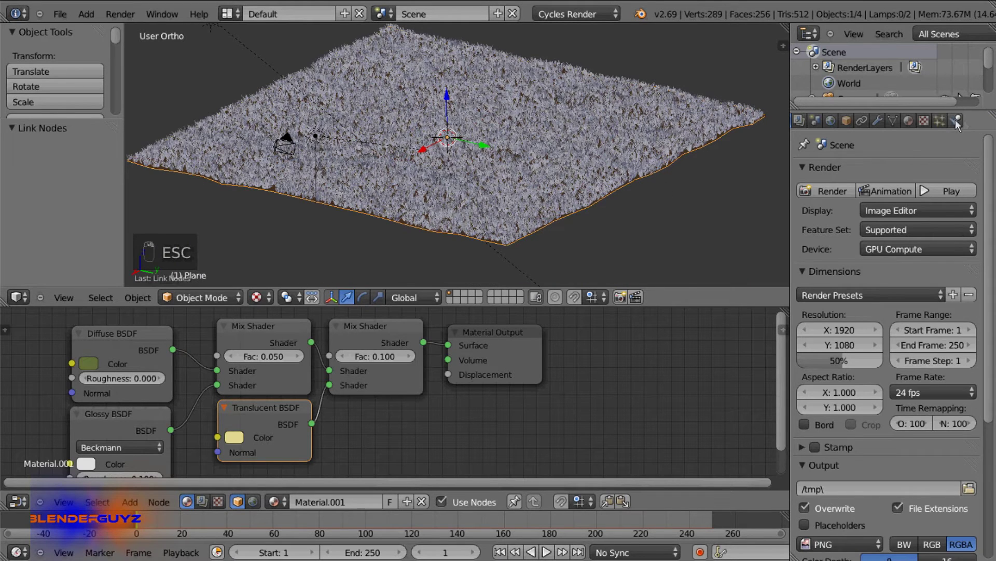
pyautogui.click(939, 120)
pyautogui.click(860, 427)
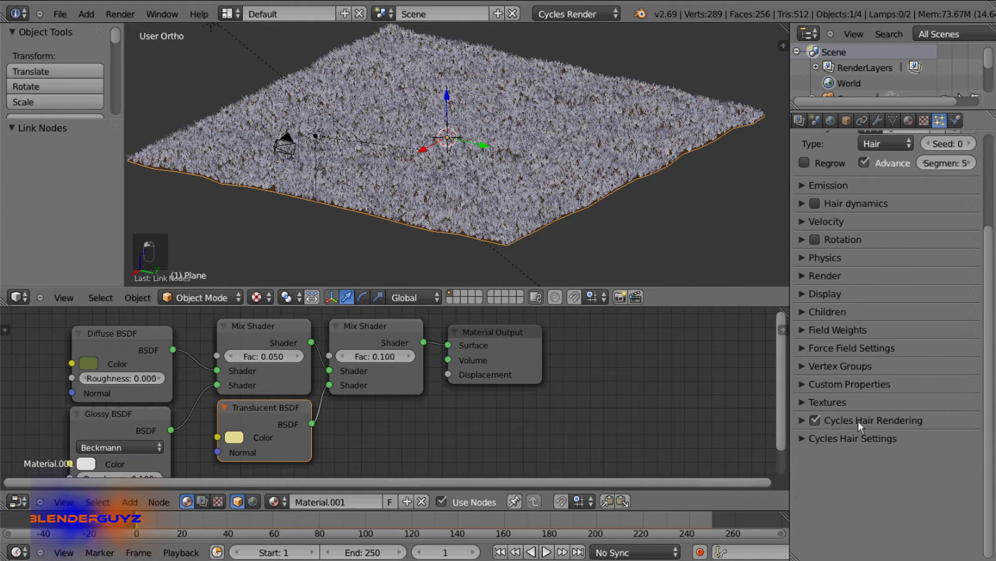
pyautogui.click(837, 311)
pyautogui.click(837, 371)
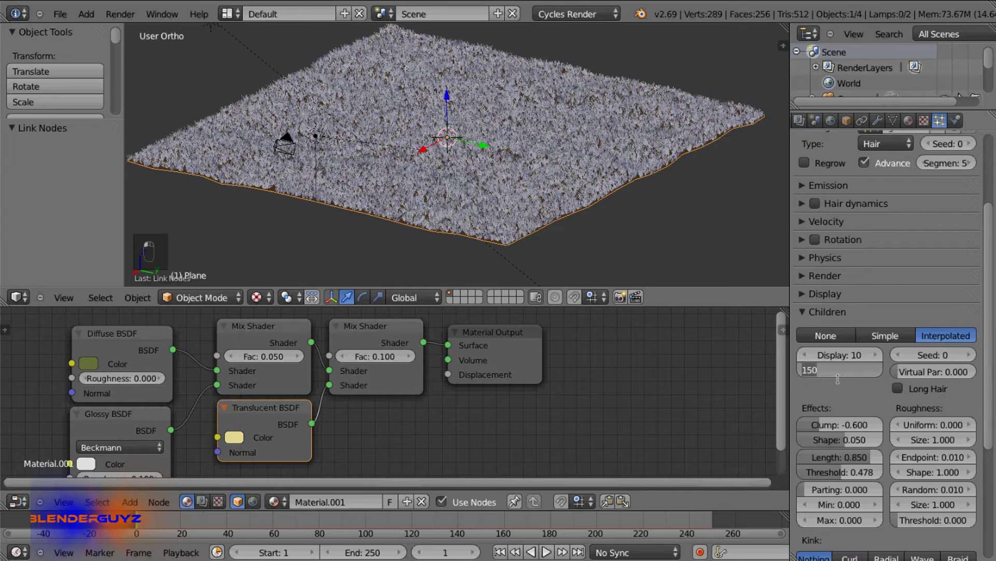
pyautogui.write('100')
pyautogui.press('Return')
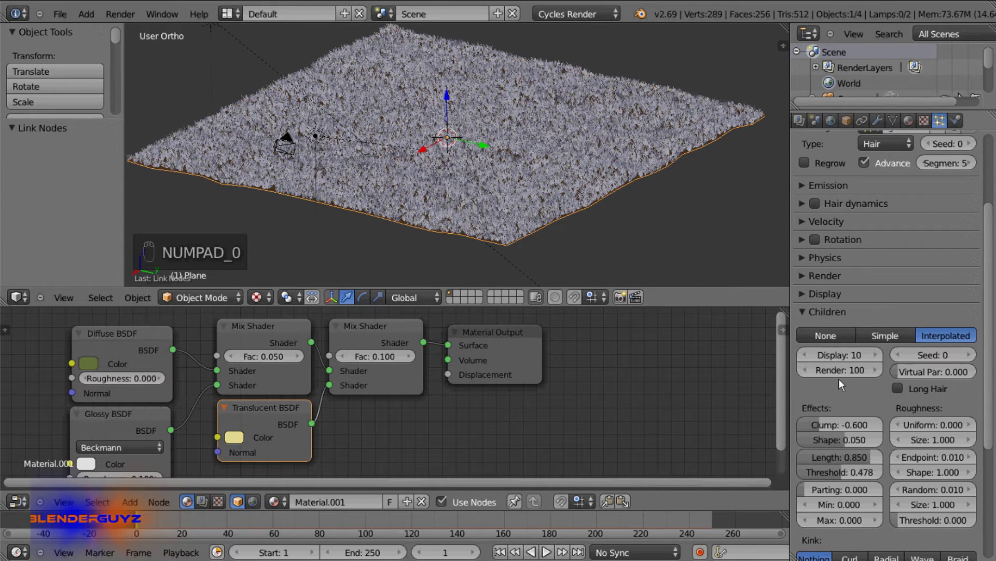
pyautogui.press('F12')
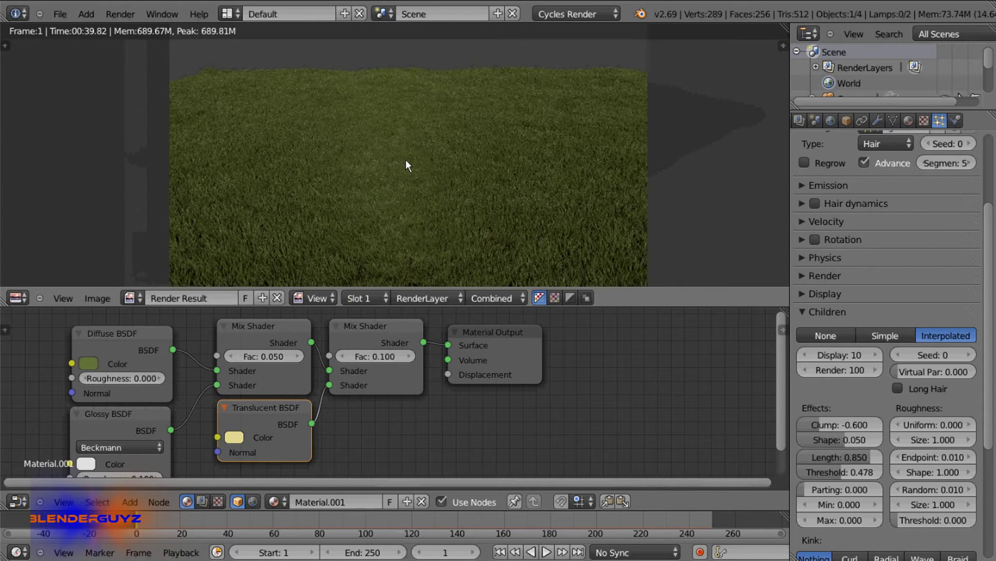
pyautogui.moveTo(412, 160); pyautogui.dragTo(417, 148, button='middle')
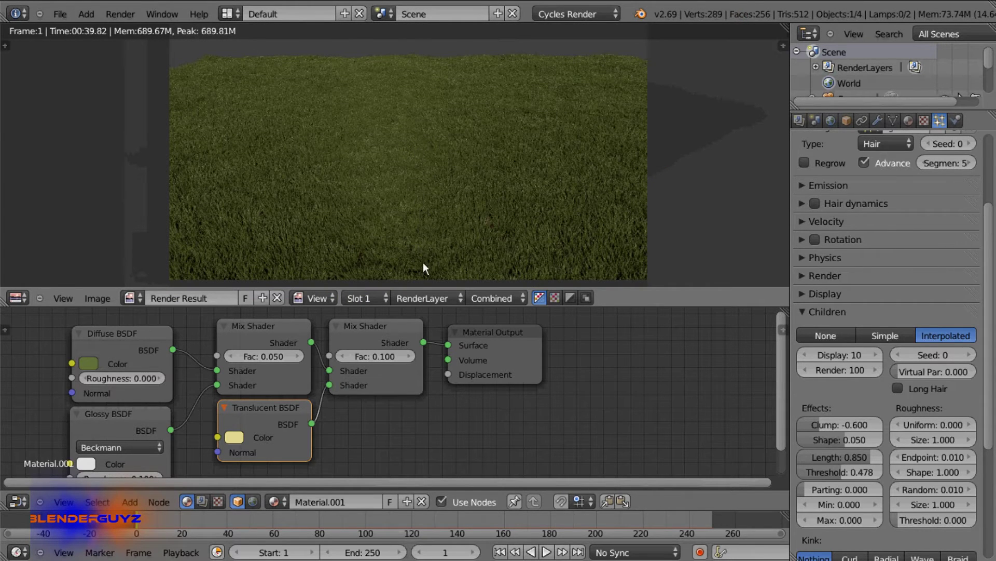
pyautogui.scroll(4, 415, 262)
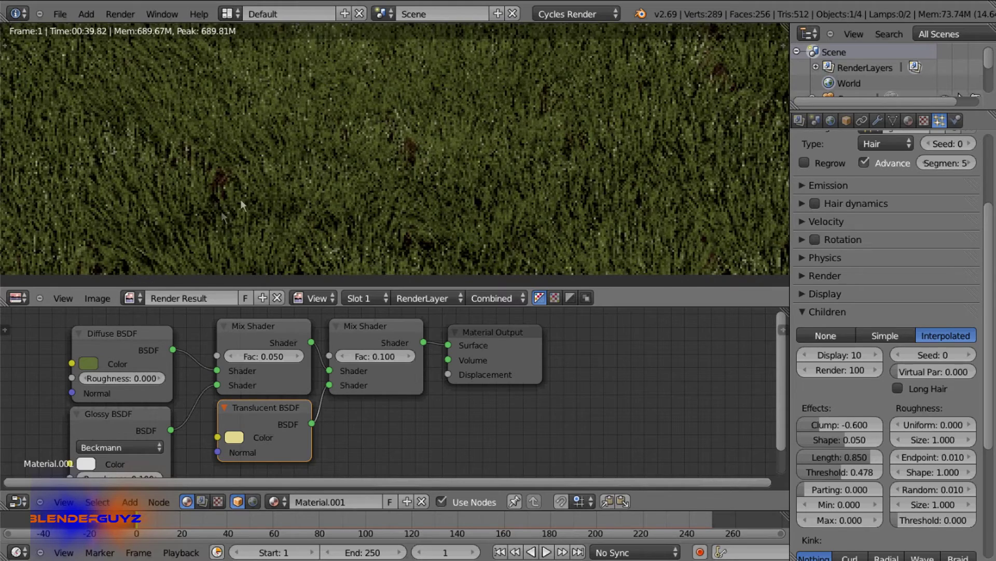
# - Set the Cycles hair thickness Scaling to 0.005
pyautogui.press('Escape')
pyautogui.scroll(-8, 904, 440)
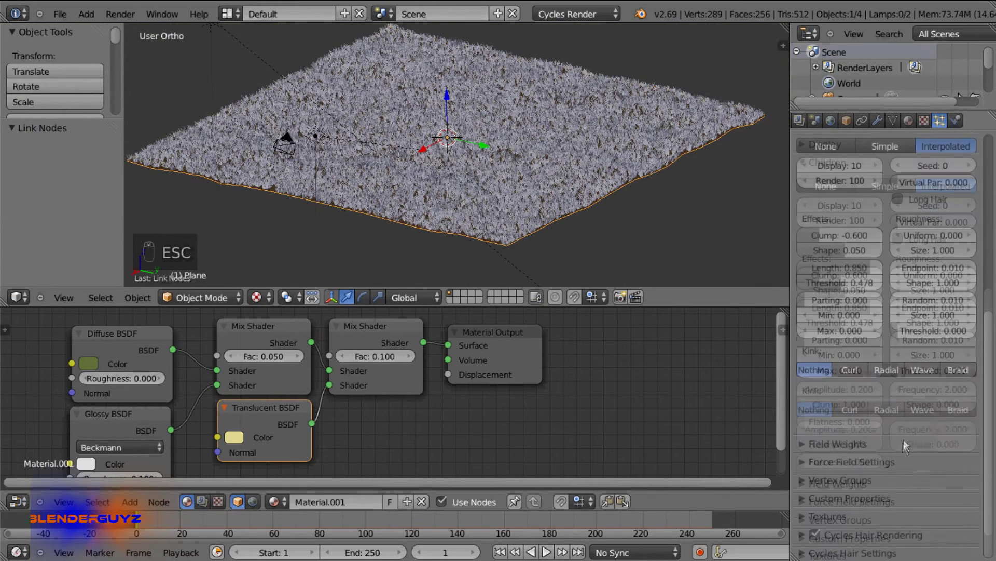
pyautogui.click(853, 553)
pyautogui.scroll(-4, 861, 494)
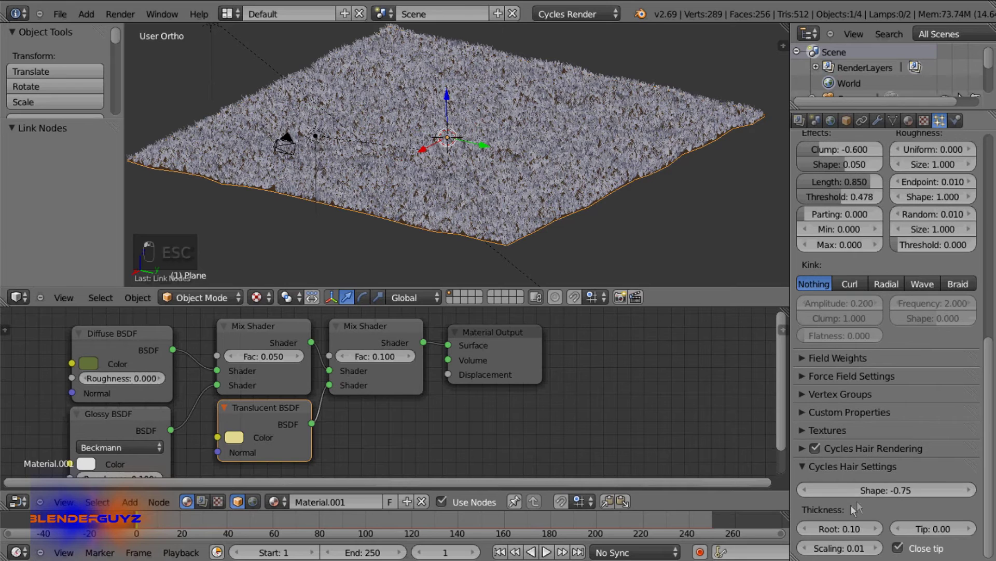
pyautogui.click(836, 545)
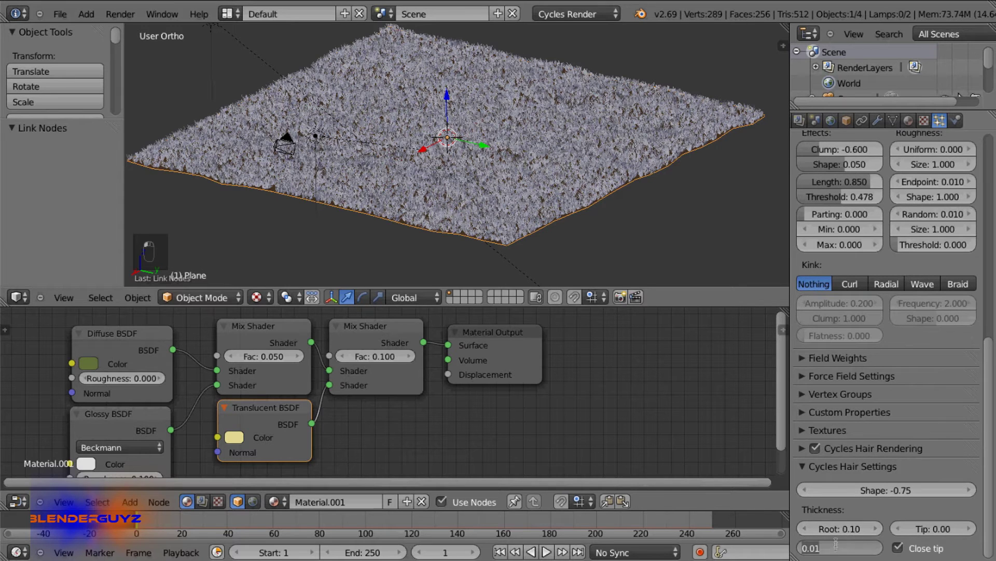
pyautogui.write('.00')
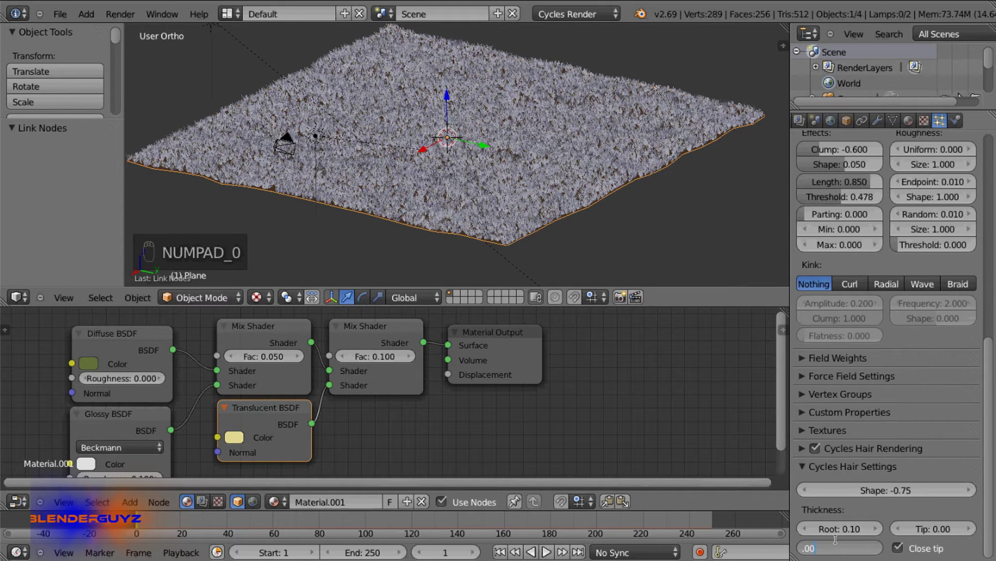
pyautogui.write('5')
pyautogui.press('Return')
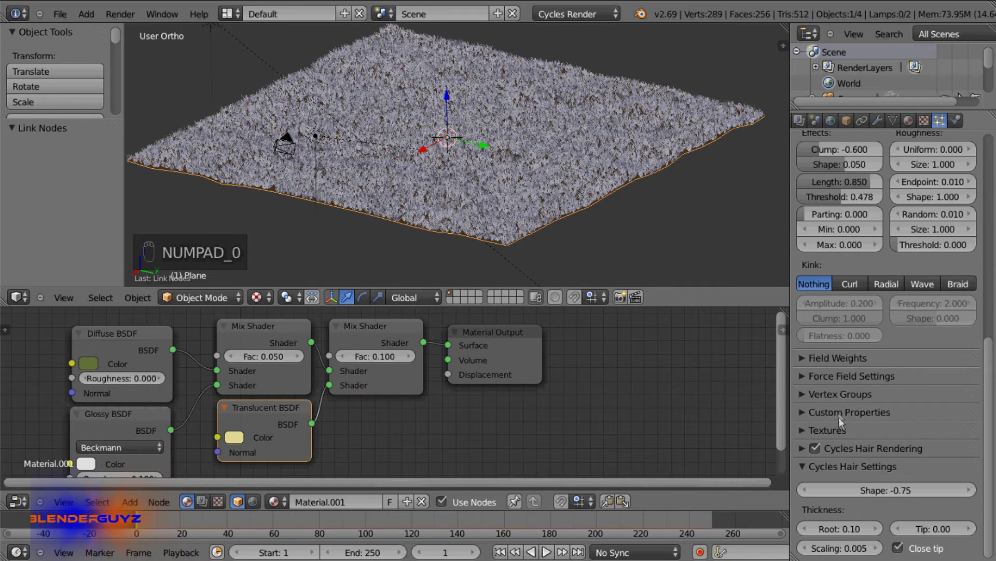
# - Raise the Children Render amount back to 150 and check a test render of the lawn
pyautogui.scroll(4, 841, 319)
pyautogui.click(840, 170)
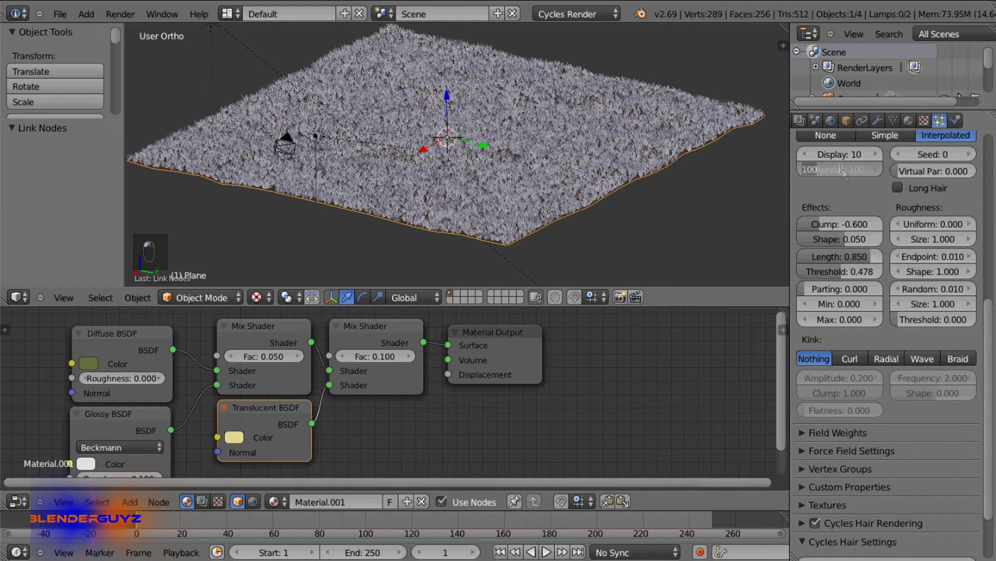
pyautogui.write('150')
pyautogui.press('Return')
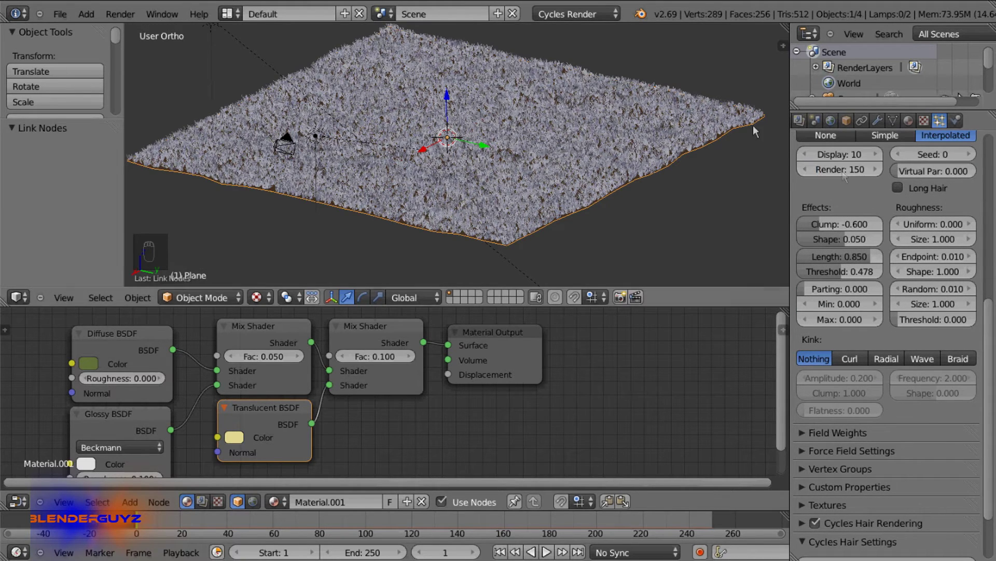
pyautogui.press('F12')
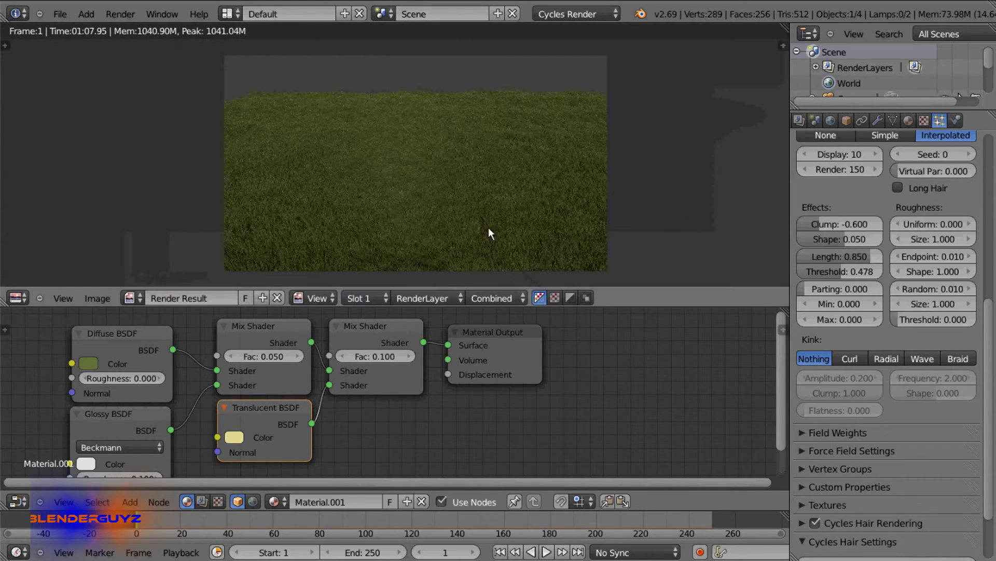
pyautogui.moveTo(462, 216); pyautogui.dragTo(474, 221, button='middle')
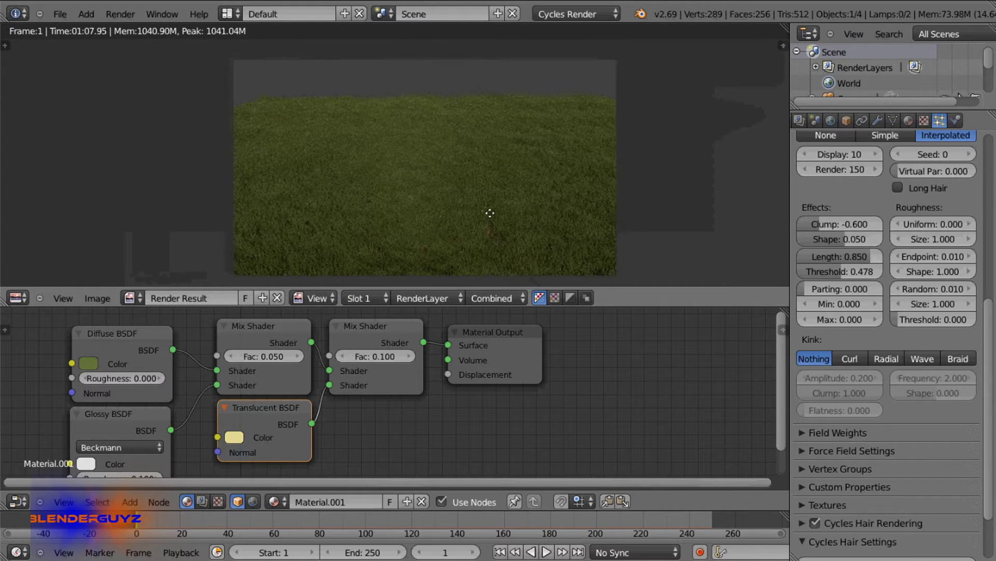
pyautogui.press('Escape')
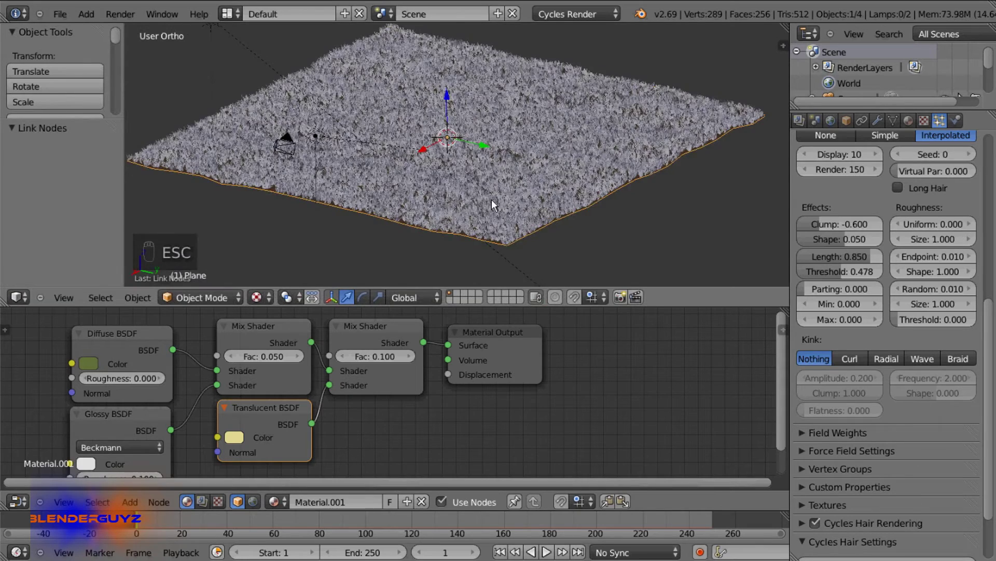
# - Feed the World colour from an Image Texture loaded with Skies0239_L.jpg from the Sky folder
pyautogui.click(829, 121)
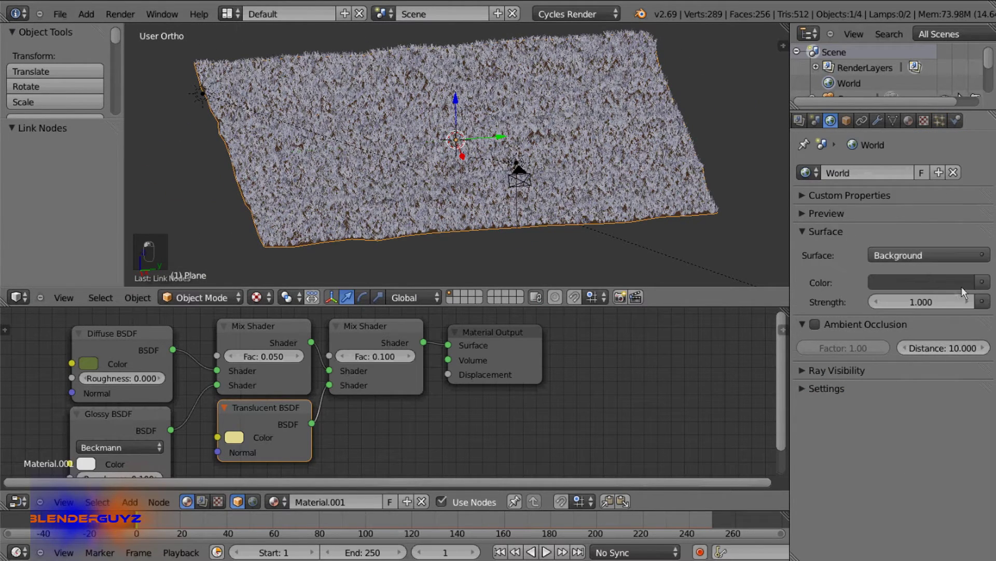
pyautogui.click(981, 282)
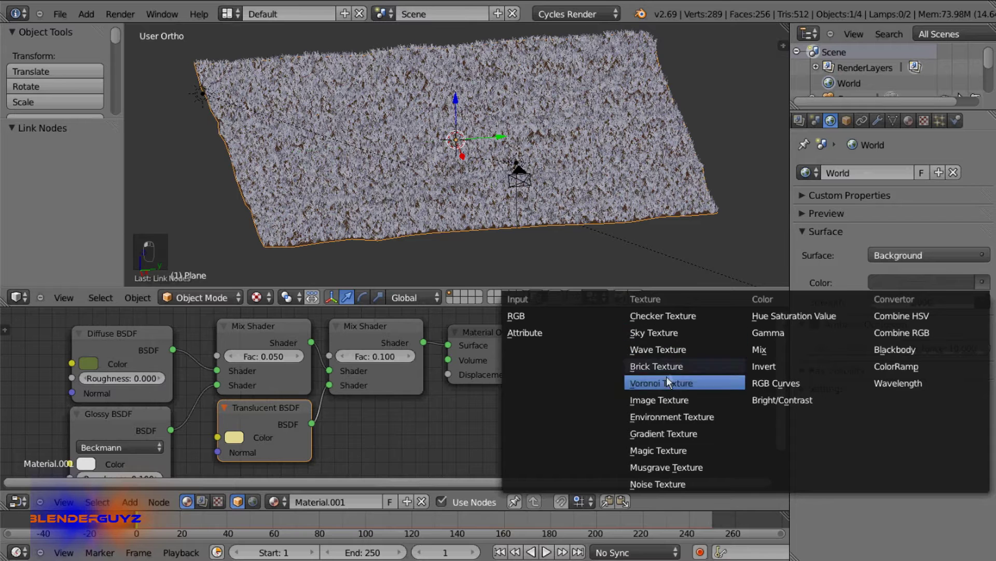
pyautogui.click(661, 399)
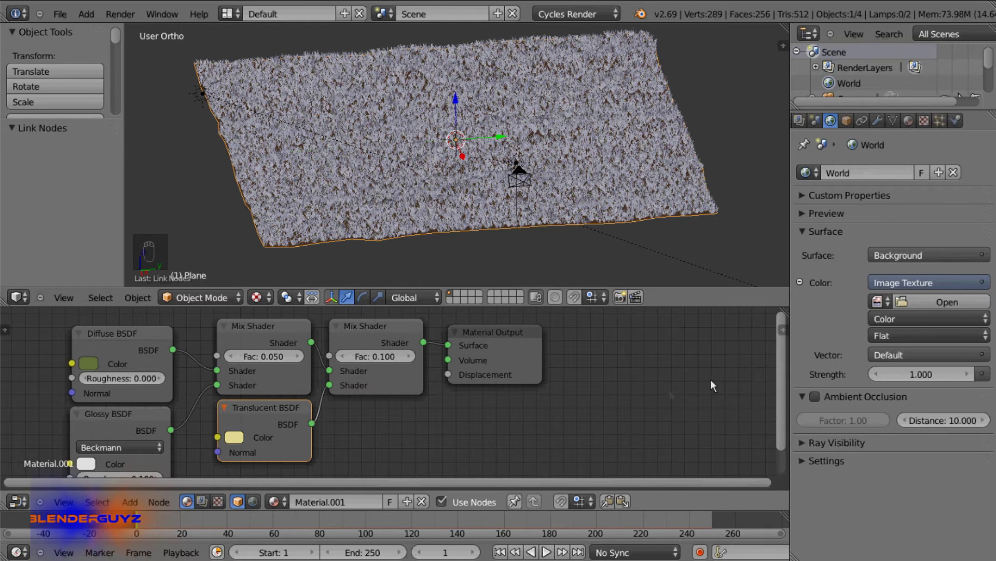
pyautogui.click(921, 302)
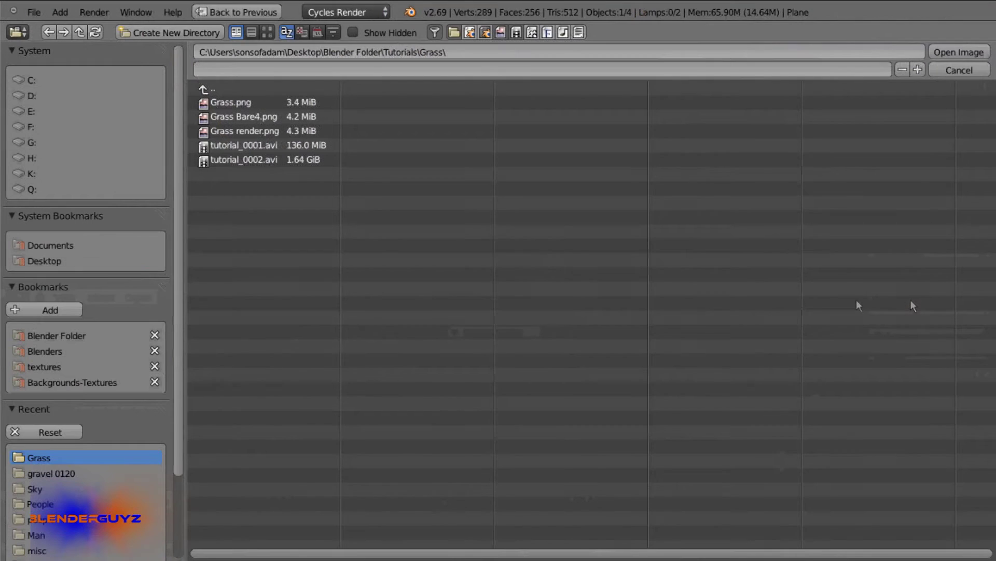
pyautogui.click(35, 488)
pyautogui.click(266, 32)
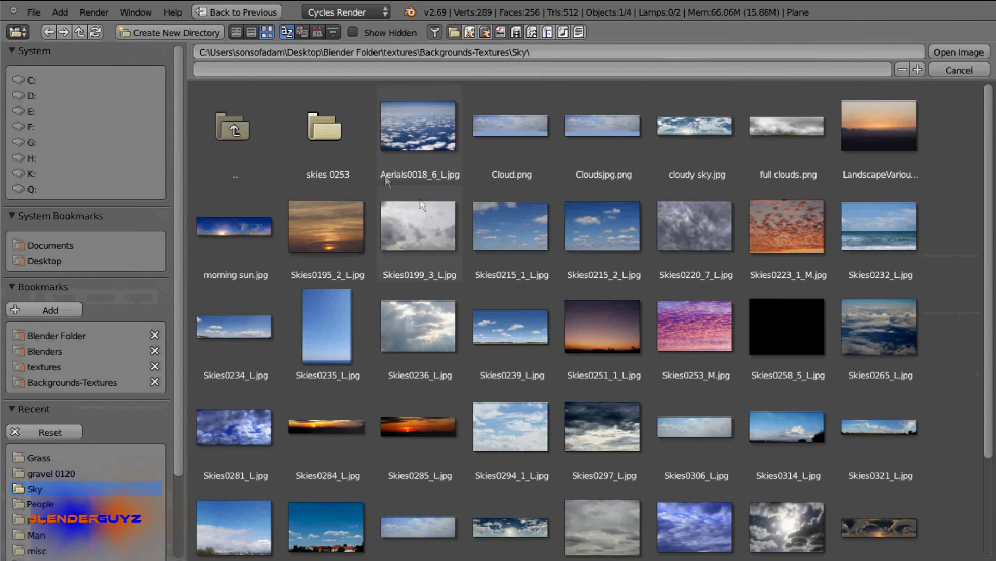
pyautogui.scroll(-5, 492, 220)
pyautogui.scroll(3, 602, 301)
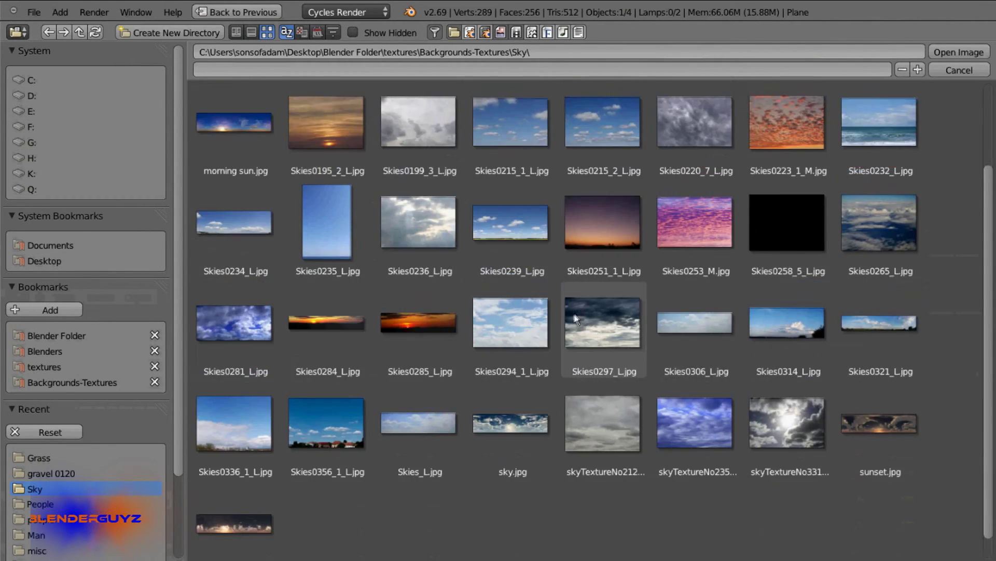
pyautogui.click(506, 273)
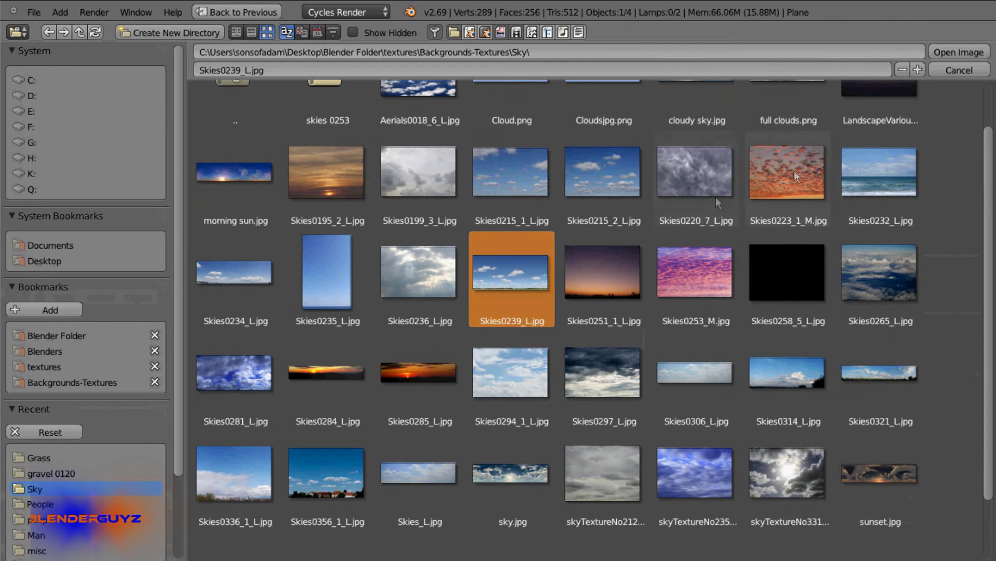
pyautogui.click(957, 52)
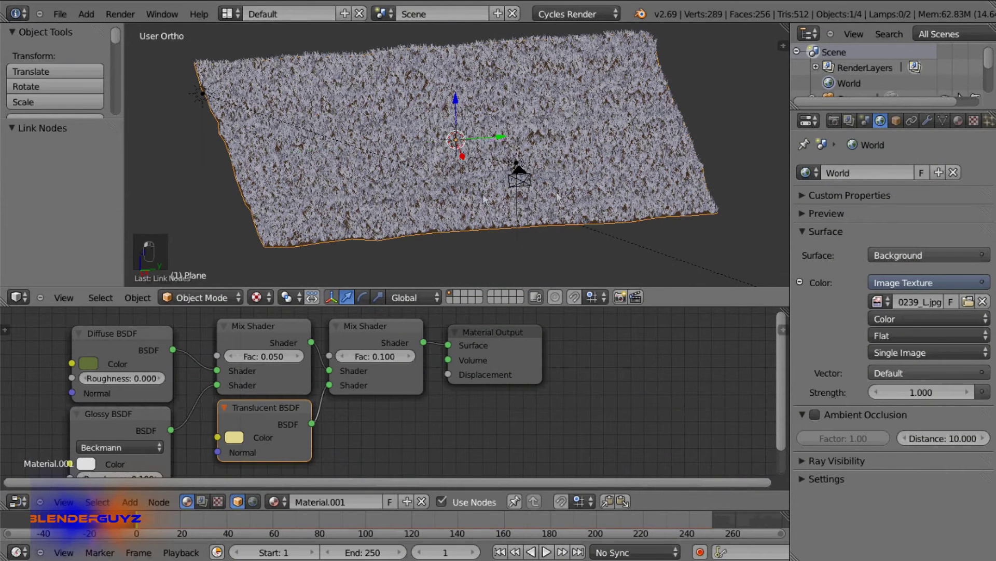
# - Add a Texture Coordinate node in the World nodes and link its Camera output to the sky texture's Vector
pyautogui.click(253, 502)
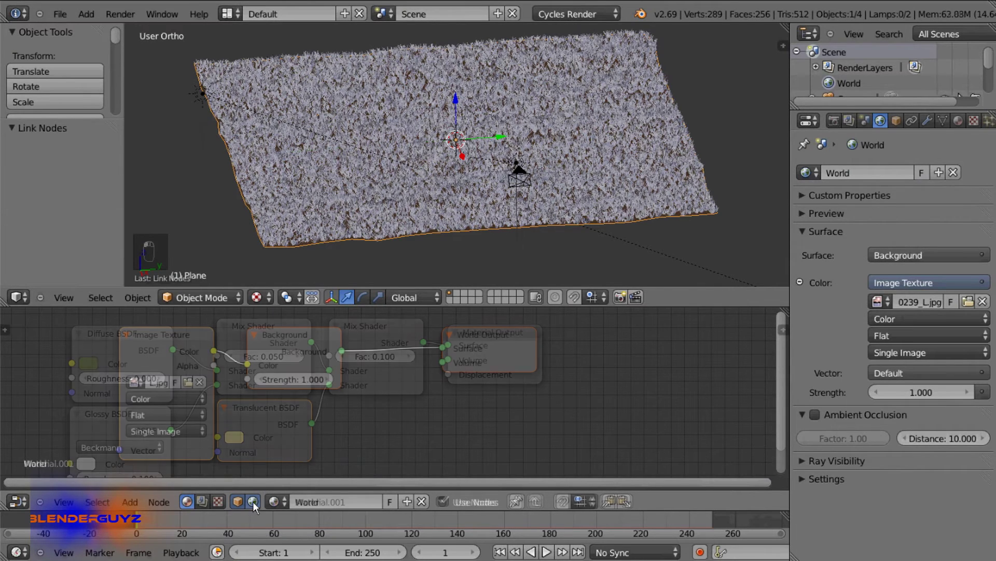
pyautogui.press('Home')
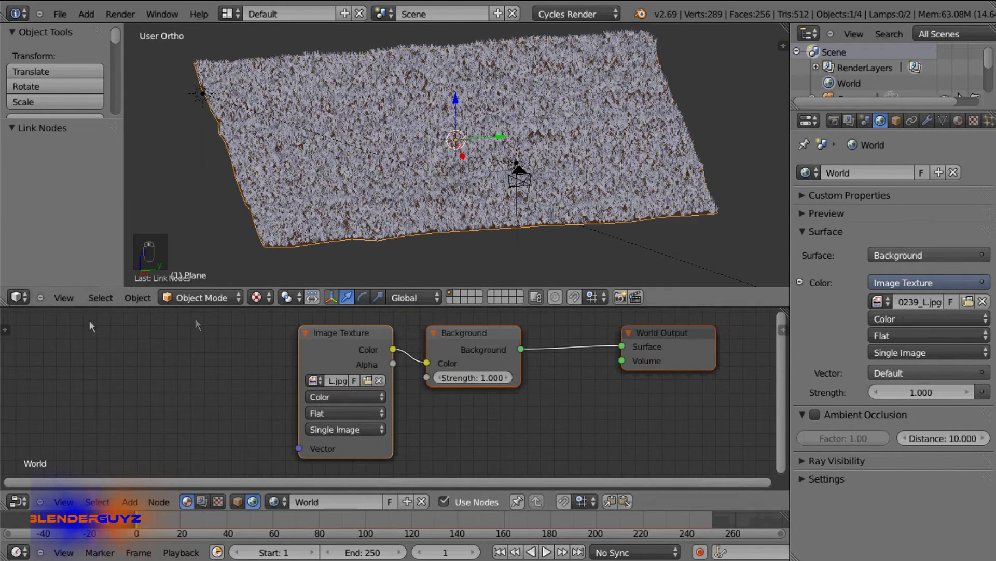
pyautogui.hotkey('shift', 'a')
pyautogui.moveTo(57, 310)
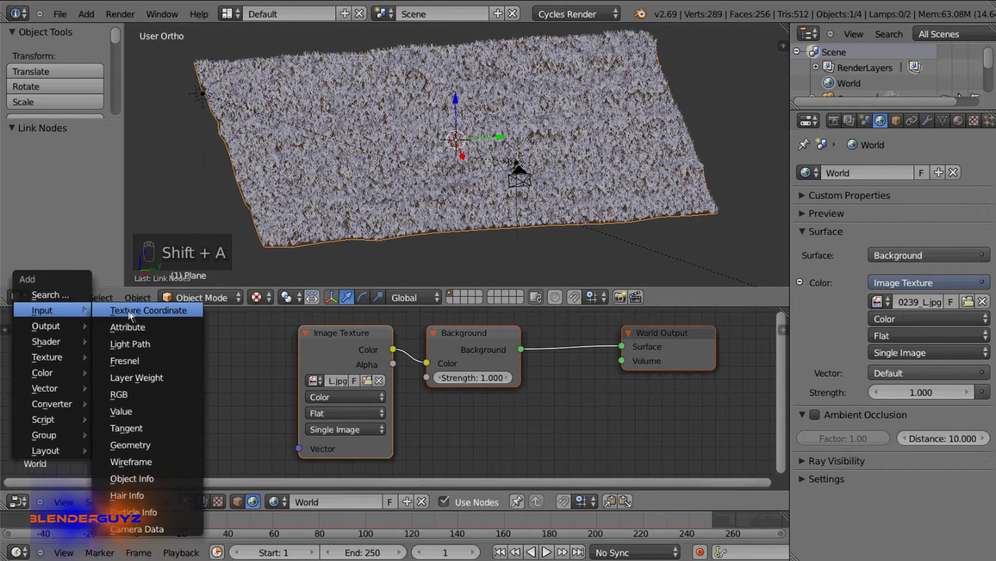
pyautogui.click(133, 310)
pyautogui.click(109, 344)
pyautogui.moveTo(137, 401); pyautogui.dragTo(299, 448)
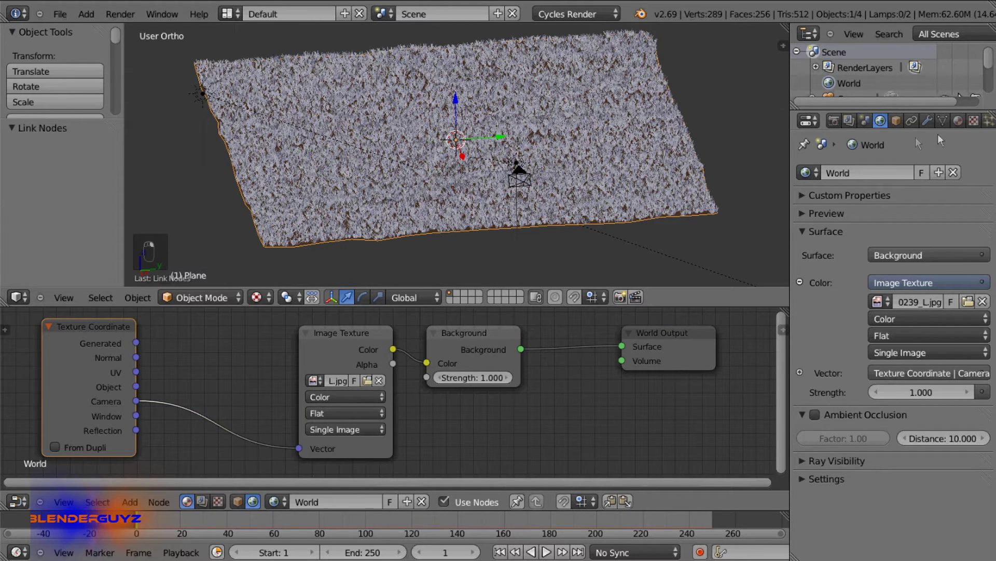
# - Hide the grass particle modifier in the viewport and preview the camera view in Rendered shading
pyautogui.click(927, 120)
pyautogui.click(897, 198)
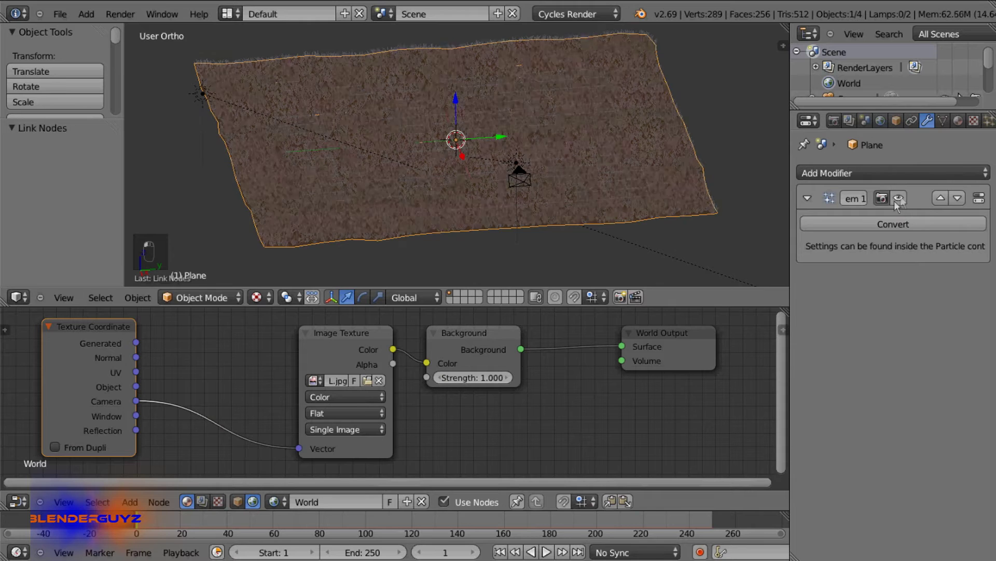
pyautogui.press('KP_0')
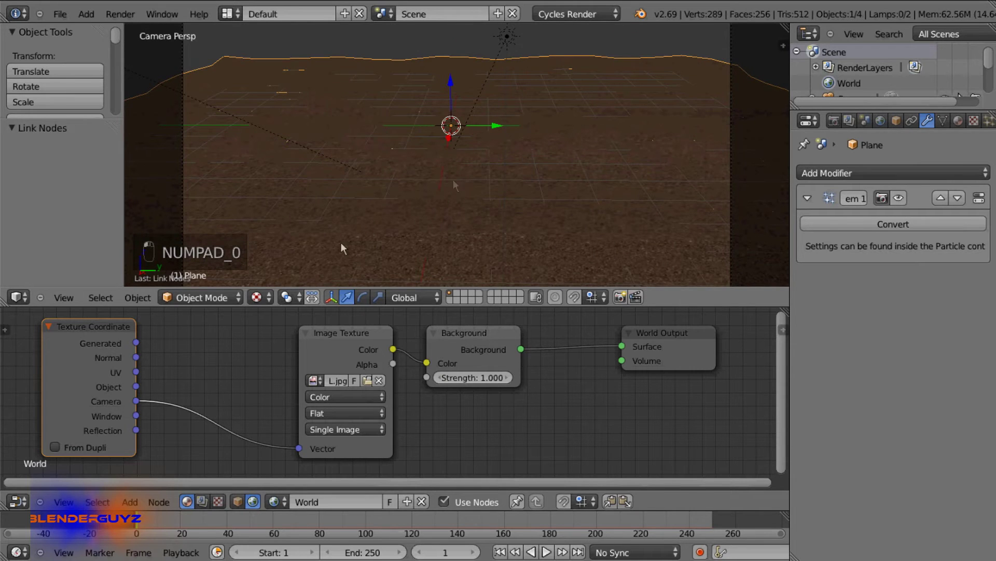
pyautogui.click(257, 297)
pyautogui.click(299, 201)
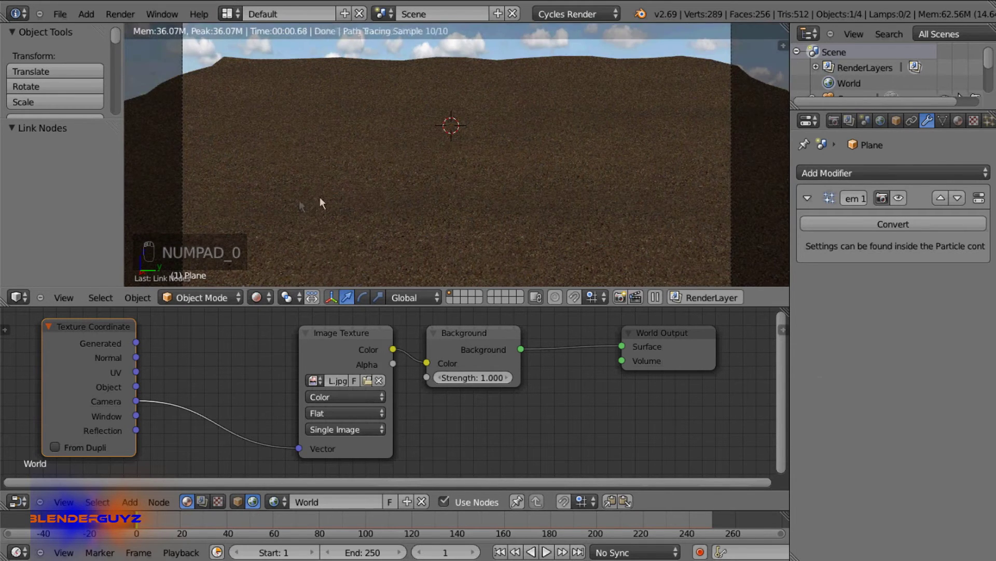
pyautogui.scroll(-1, 325, 197)
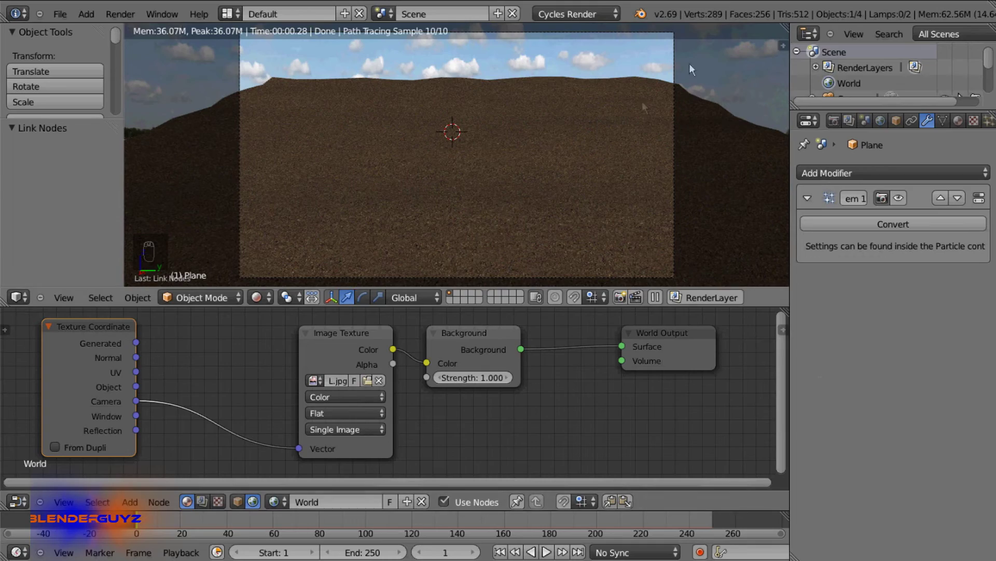
pyautogui.rightClick(678, 51)
# - Tilt the camera around its local X axis and lower it along Z to show more sky
pyautogui.press('r')
pyautogui.press('x')
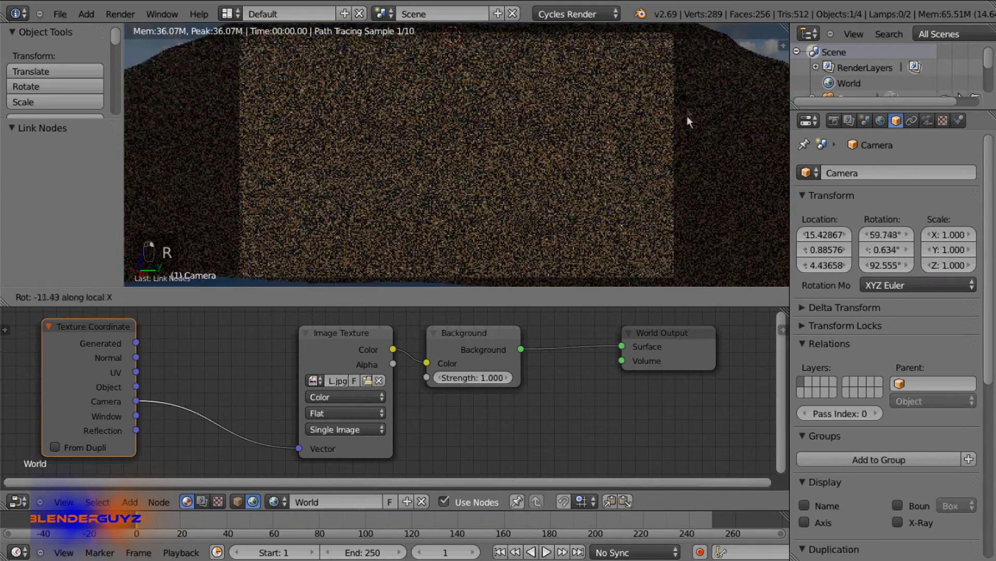
pyautogui.press('x')
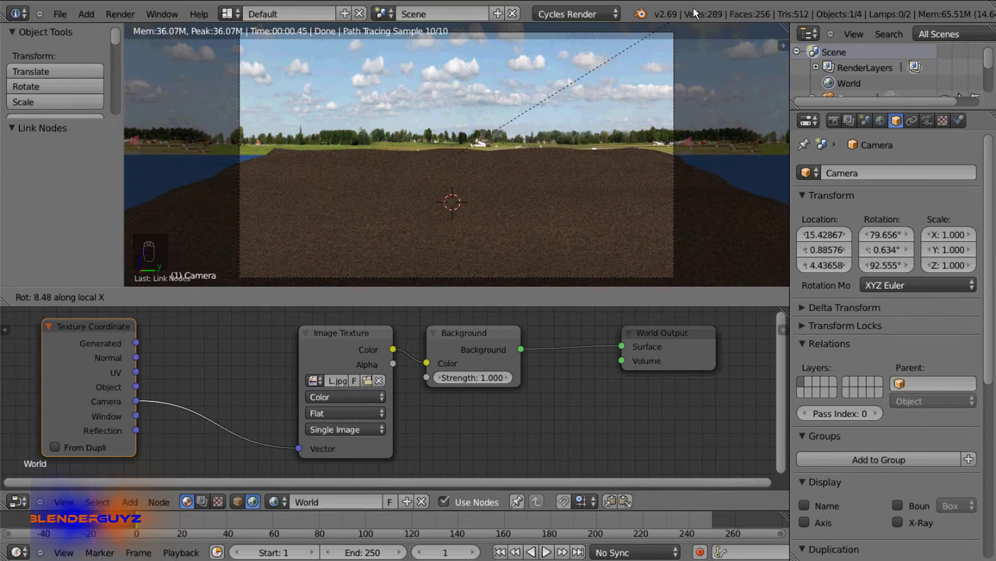
pyautogui.click(694, 8)
pyautogui.press('g')
pyautogui.press('z')
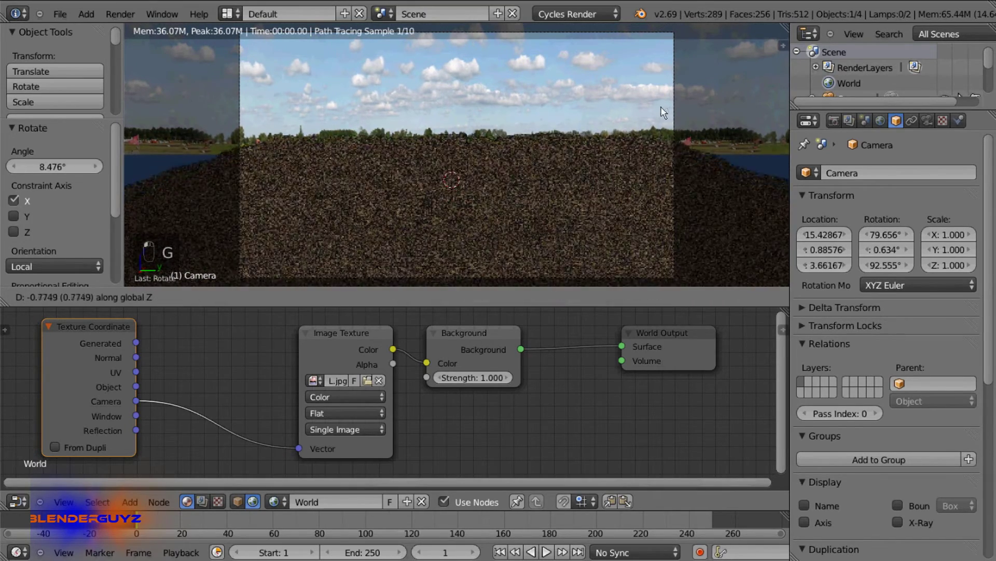
pyautogui.click(660, 114)
# - Insert a Mapping node between Texture Coordinate and the sky Image Texture with Location Y -0.032
pyautogui.moveTo(364, 394); pyautogui.dragTo(503, 395, button='middle')
pyautogui.moveTo(216, 370); pyautogui.dragTo(105, 373)
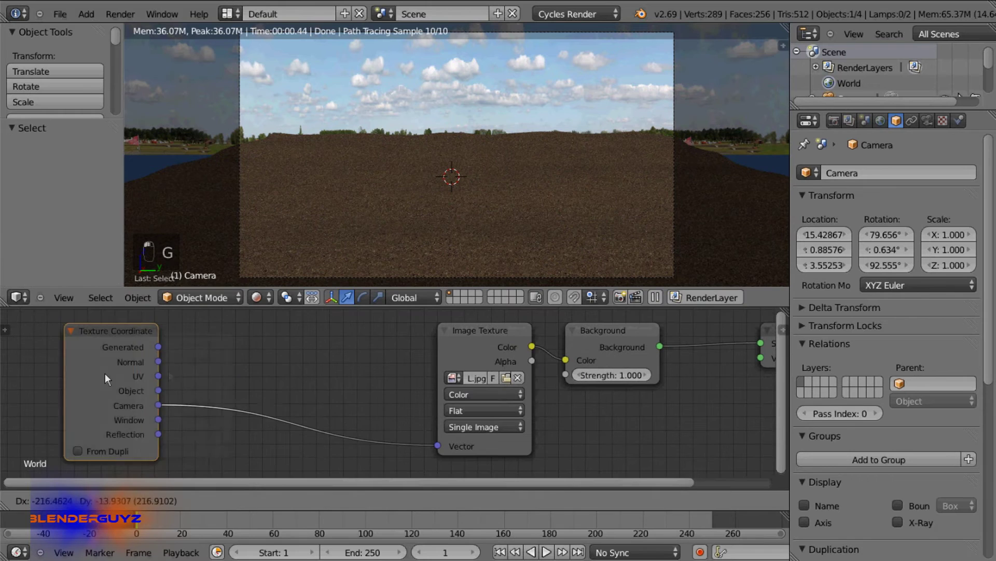
pyautogui.hotkey('shift', 'a')
pyautogui.moveTo(204, 462)
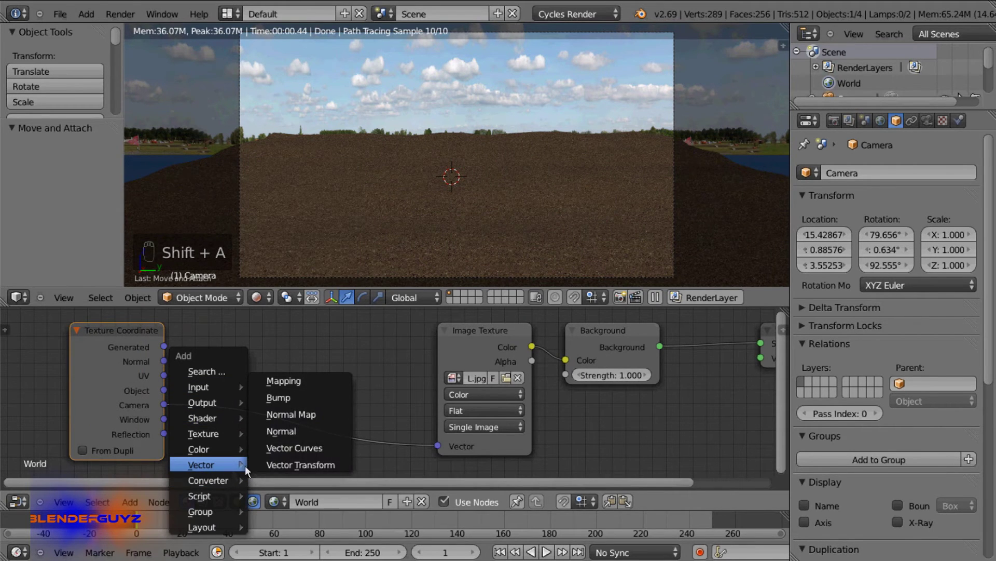
pyautogui.click(284, 381)
pyautogui.click(192, 304)
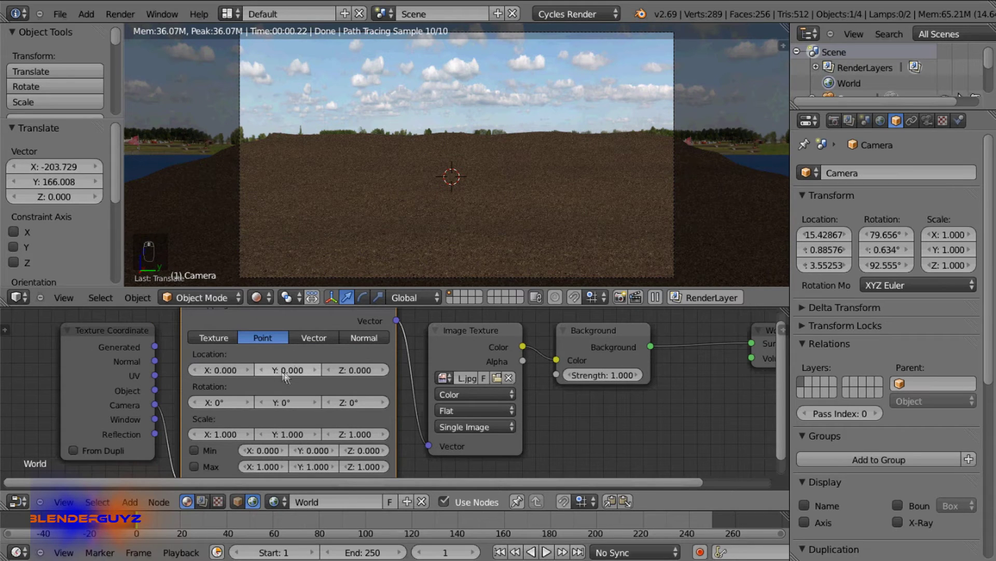
pyautogui.moveTo(284, 371); pyautogui.dragTo(282, 372)
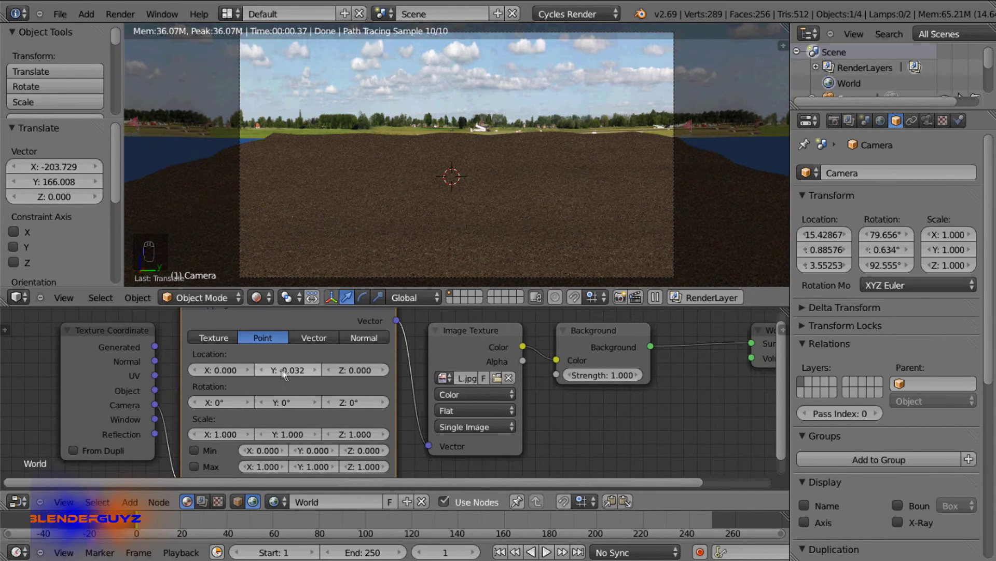
pyautogui.moveTo(291, 316); pyautogui.dragTo(297, 307)
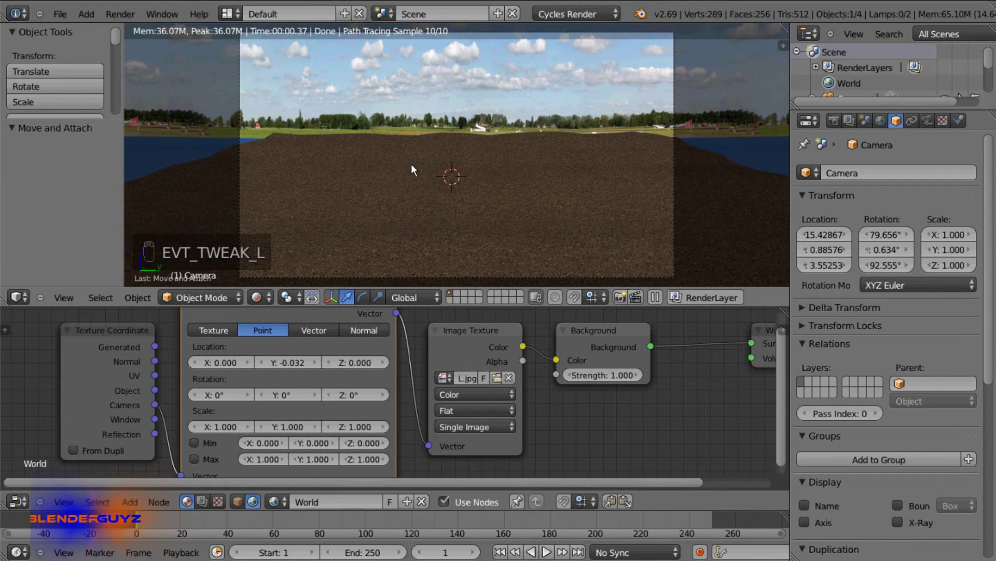
# - Return to solid shading, deselect everything and add a new cube
pyautogui.hotkey('shift', 'z')
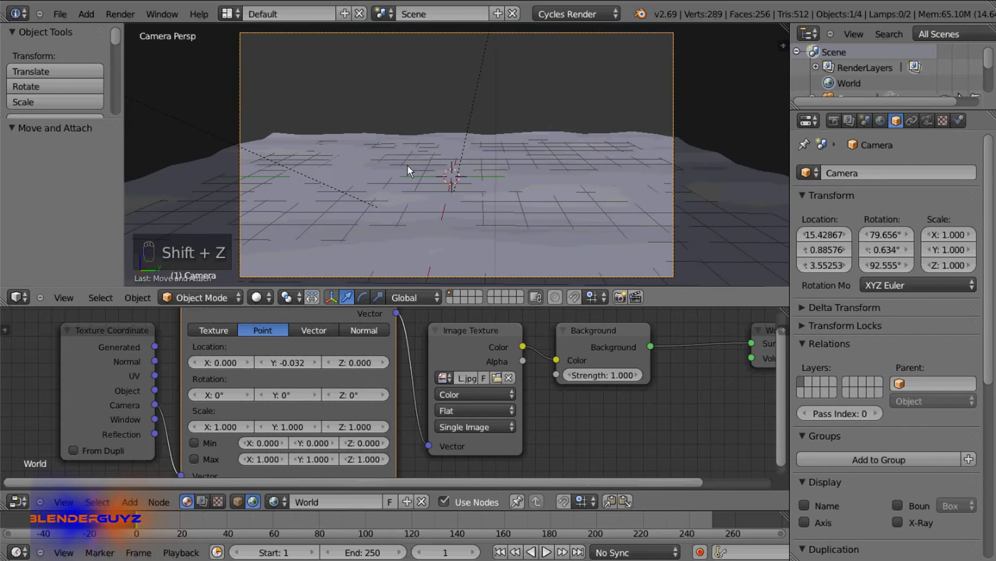
pyautogui.moveTo(409, 165); pyautogui.dragTo(441, 262, button='middle')
pyautogui.press('a')
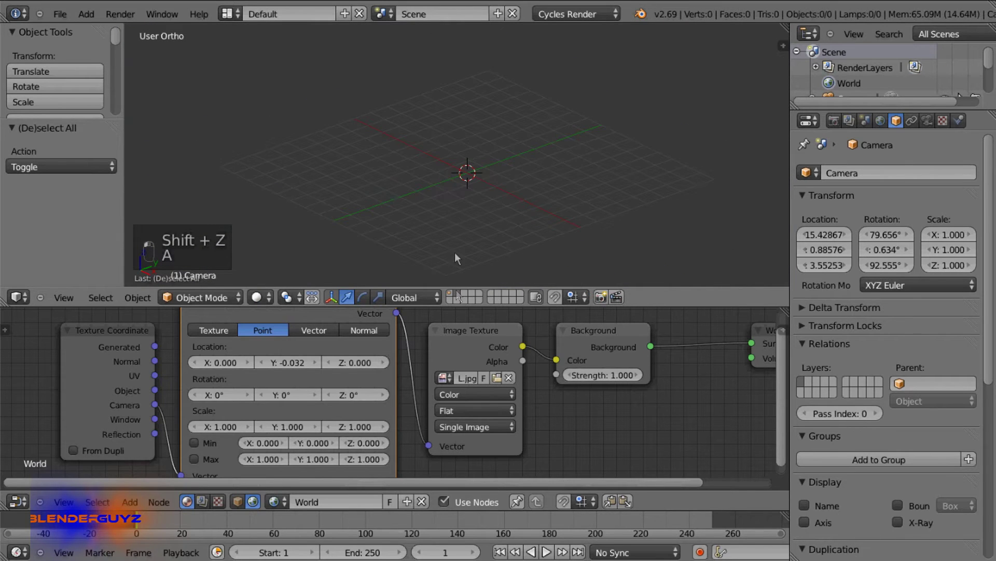
pyautogui.hotkey('shift', 'a')
pyautogui.moveTo(534, 142)
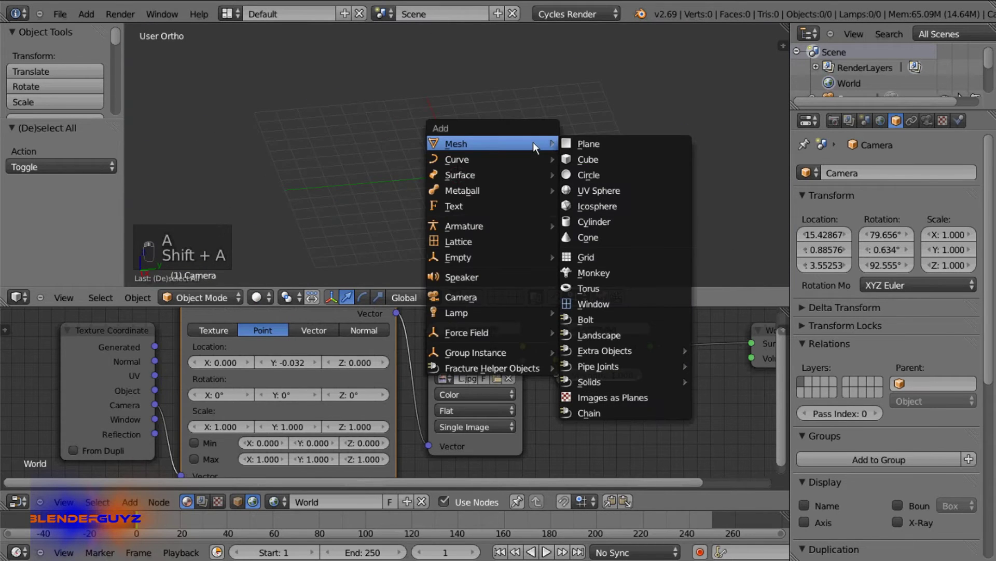
pyautogui.click(564, 158)
# - Scale the cube into a thin post: 0.197 in X/Y and 2.322 in Z
pyautogui.press('s')
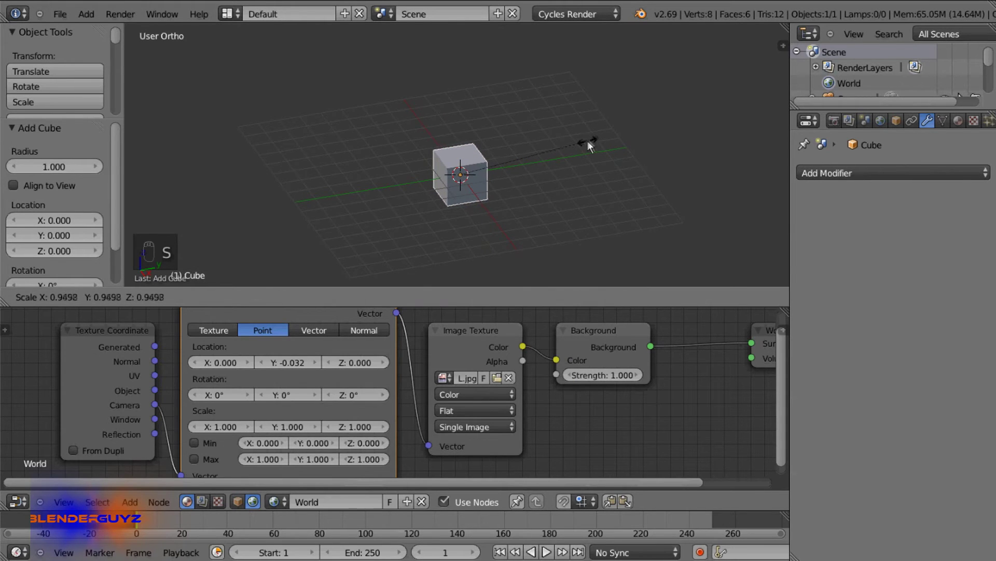
pyautogui.hotkey('shift', 'z')
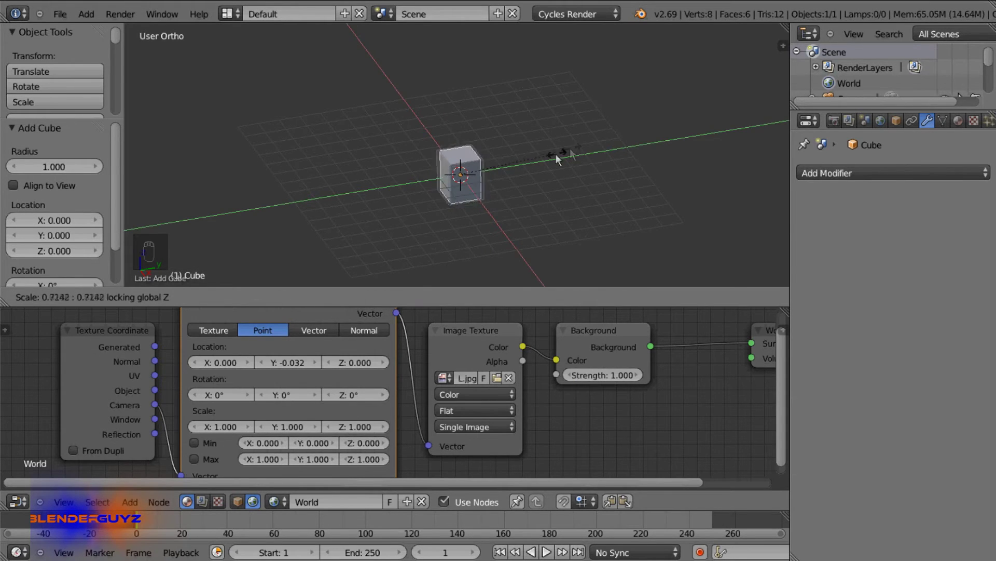
pyautogui.click(485, 166)
pyautogui.scroll(3, 488, 165)
pyautogui.press('s')
pyautogui.press('z')
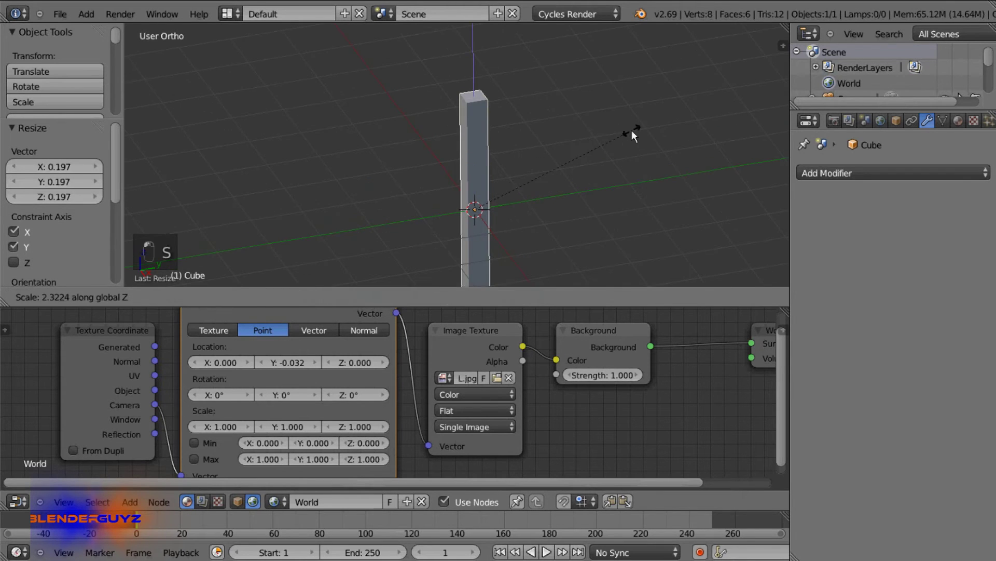
pyautogui.click(632, 130)
pyautogui.scroll(-3, 471, 116)
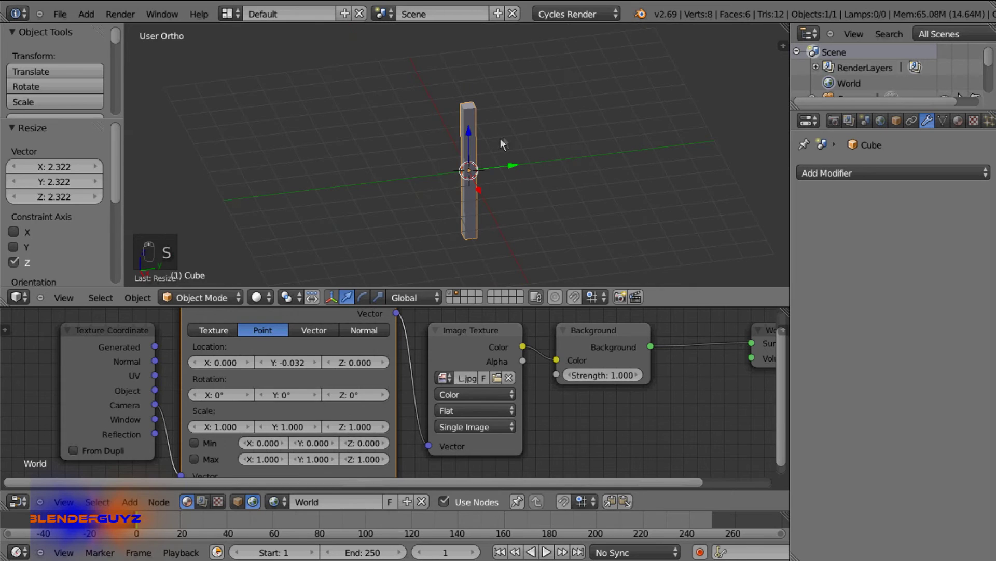
pyautogui.press('Tab')
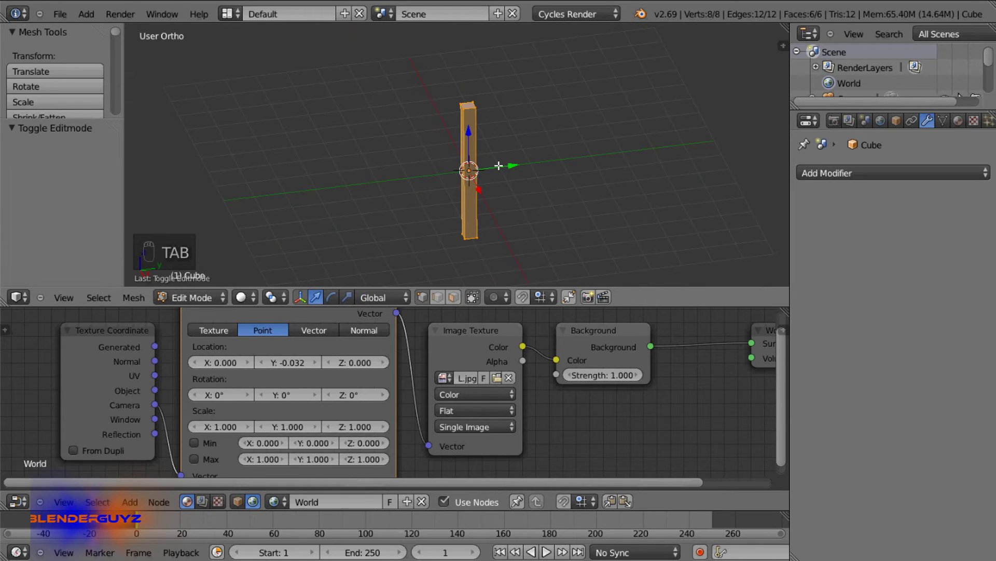
# - Move the post's mesh along Z so its base rests on the grid
pyautogui.press('g')
pyautogui.press('z')
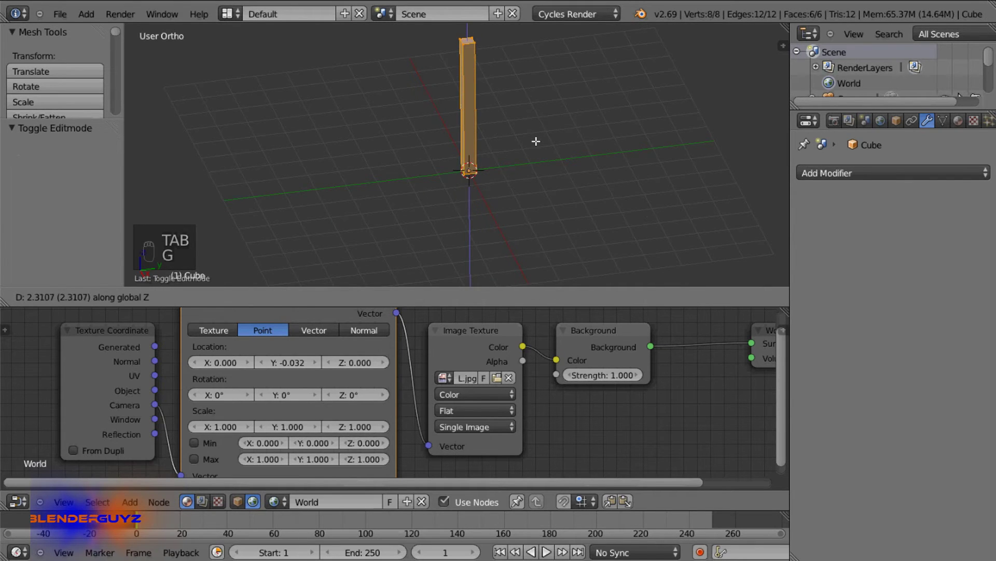
pyautogui.click(536, 141)
pyautogui.press('KP_1')
pyautogui.press('g')
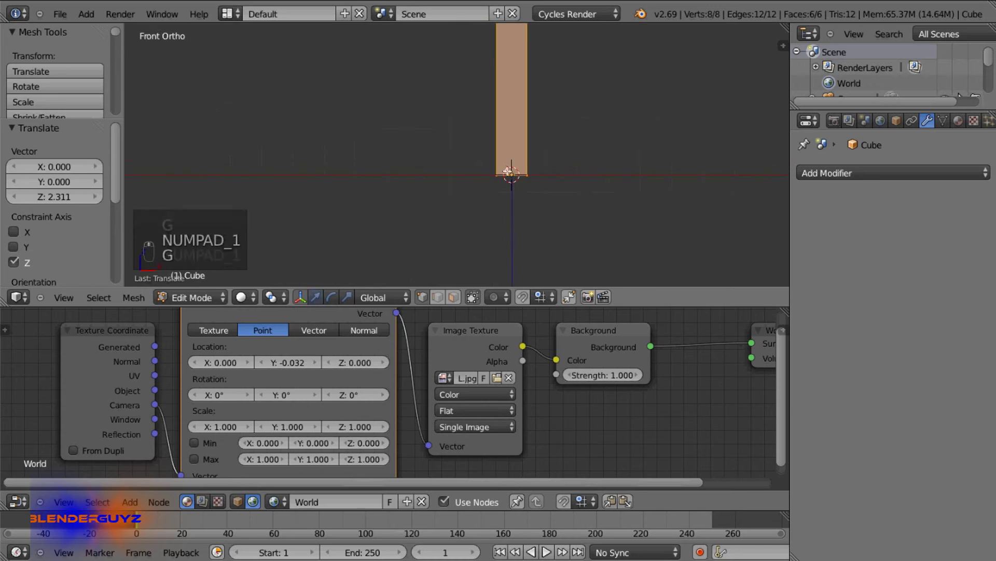
pyautogui.press('z')
pyautogui.click(456, 150)
pyautogui.press('KP_Decimal')
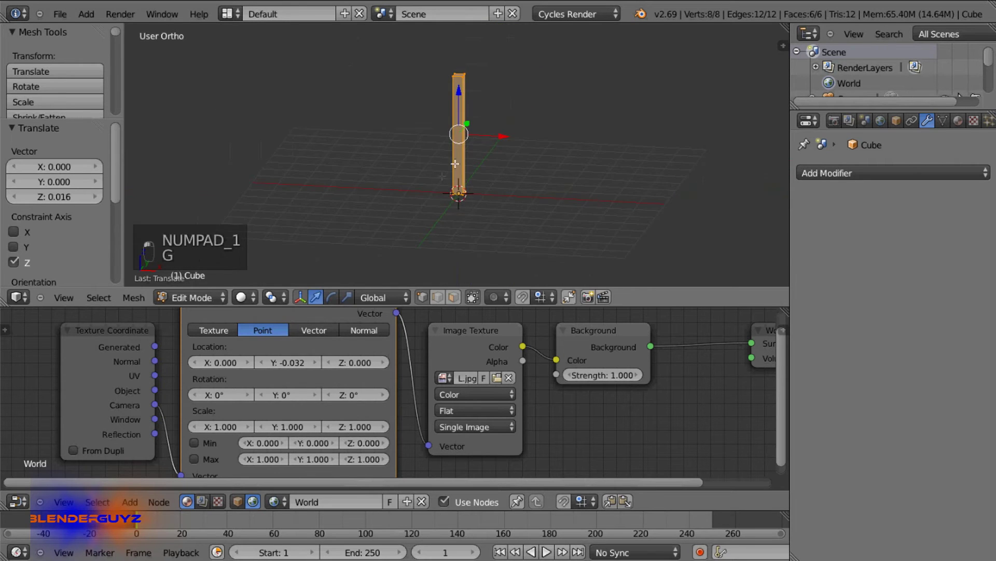
pyautogui.scroll(4, 505, 133)
# - Duplicate the post, shift the copy 0.459 along X, and split it off
pyautogui.hotkey('shift', 'd')
pyautogui.press('x')
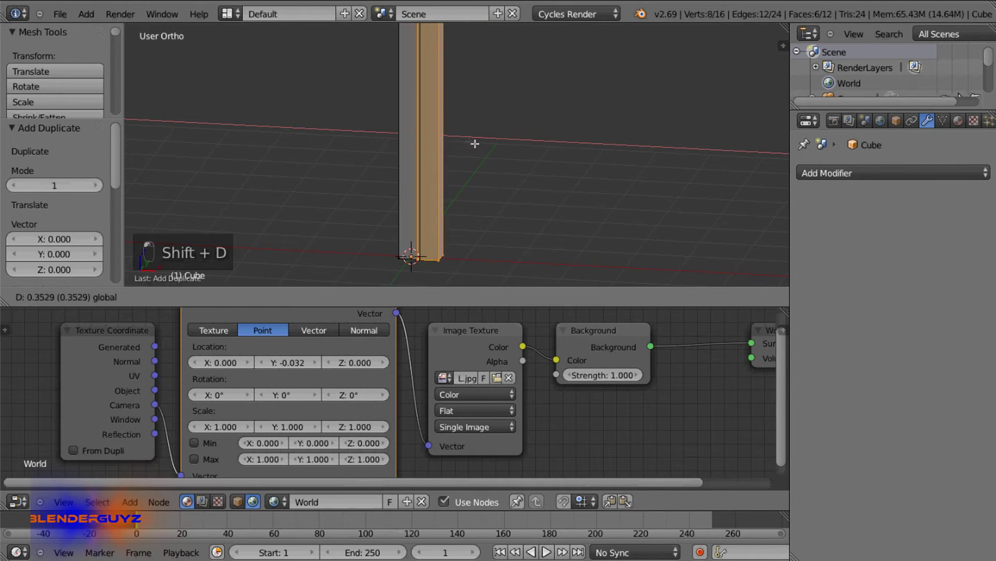
pyautogui.click(481, 146)
pyautogui.moveTo(494, 141); pyautogui.dragTo(486, 162, button='middle')
pyautogui.press('y')
pyautogui.press('u')
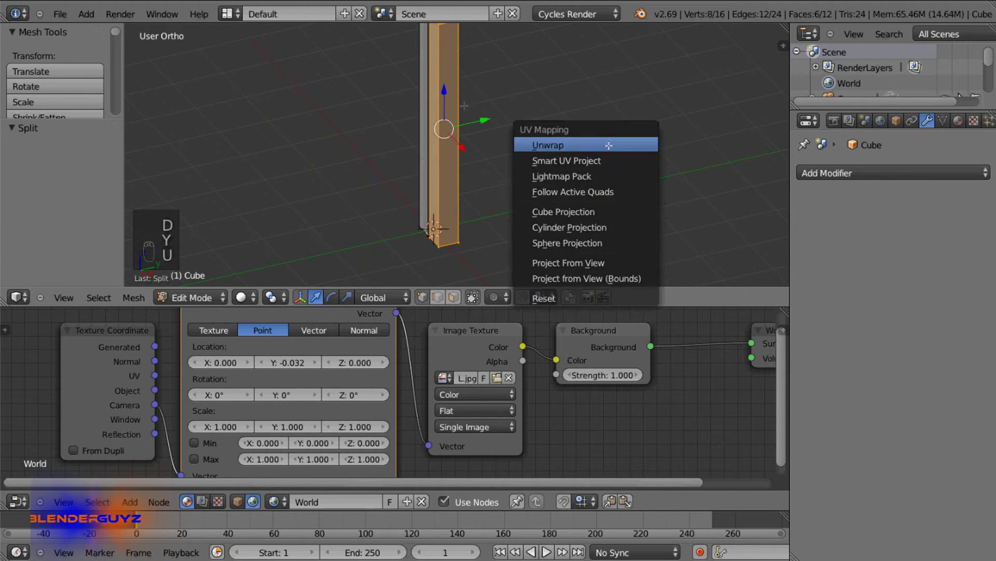
# - Scale the copied post to 0.410 along Y to make it thinner
pyautogui.press('s')
pyautogui.press('y')
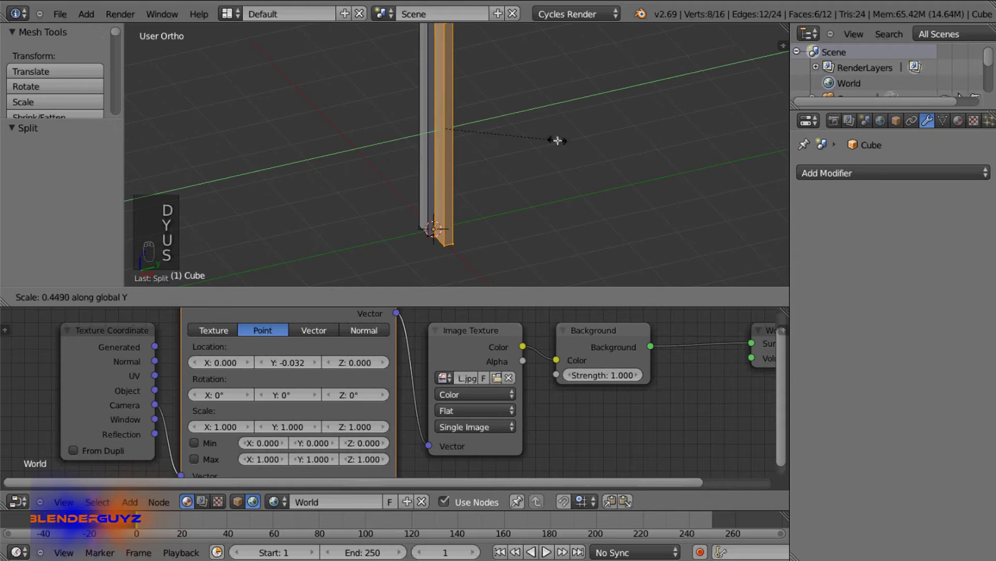
pyautogui.click(547, 135)
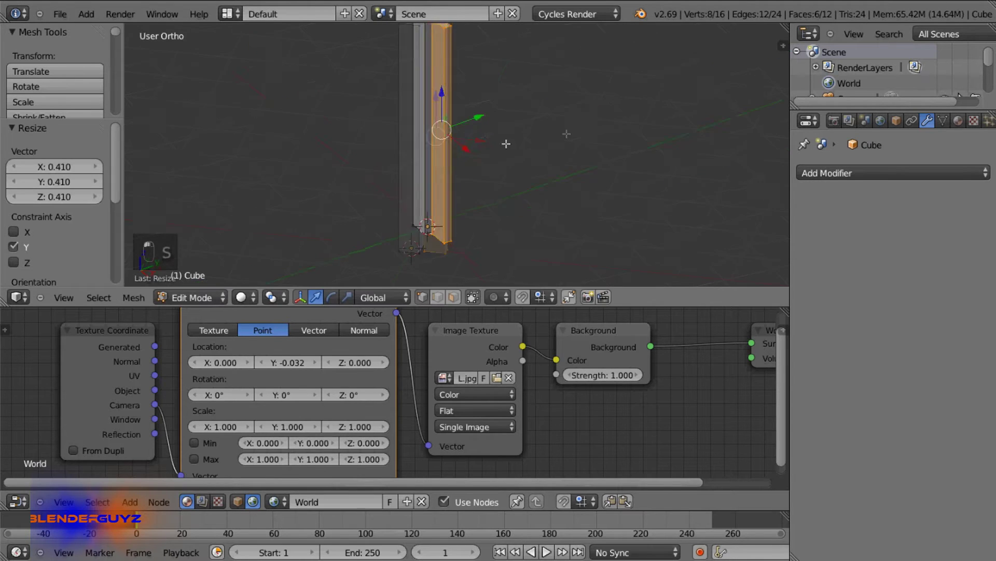
pyautogui.moveTo(507, 142); pyautogui.dragTo(499, 92, button='middle')
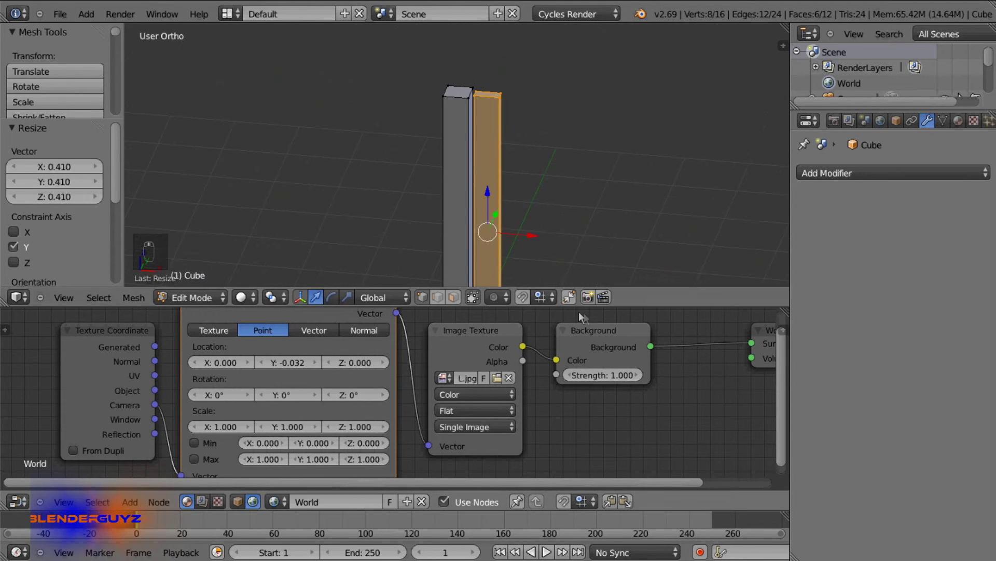
pyautogui.moveTo(589, 308); pyautogui.dragTo(576, 459)
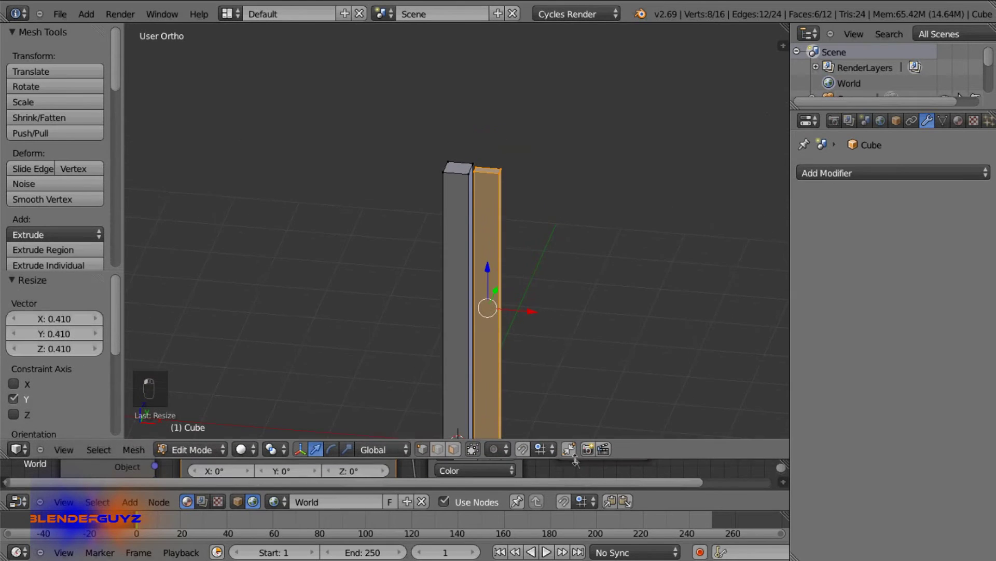
pyautogui.scroll(6, 425, 164)
# - In face mode, extrude the thin post's top face, narrow it along X, and raise it into a point
pyautogui.hotkey('ctrl', 'Tab')
pyautogui.click(576, 225)
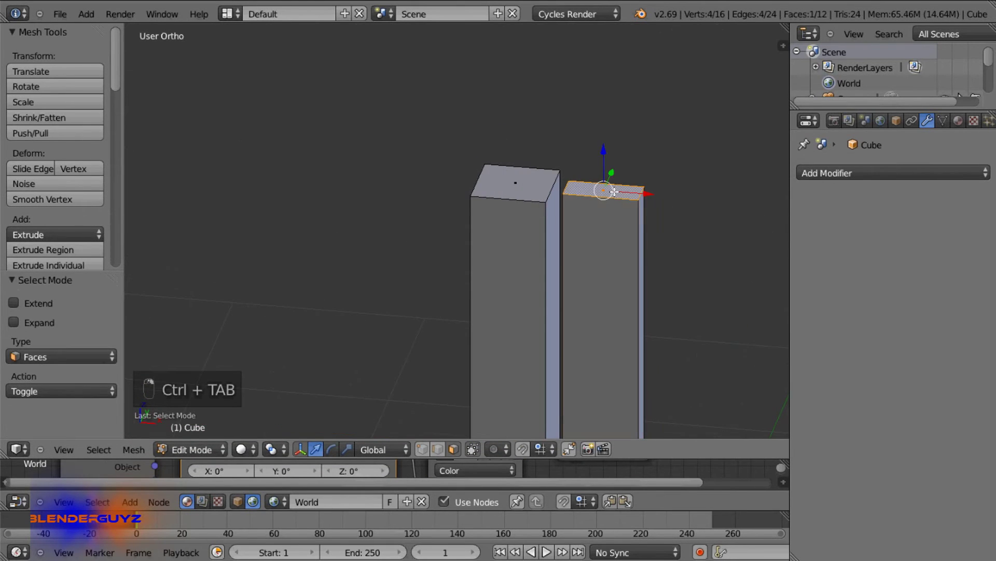
pyautogui.press('e')
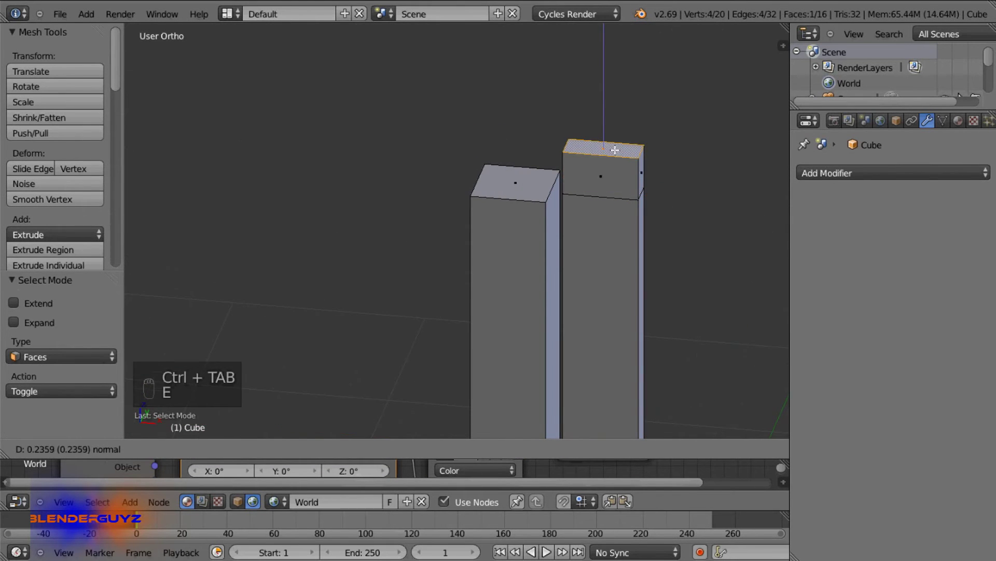
pyautogui.click(617, 158)
pyautogui.press('s')
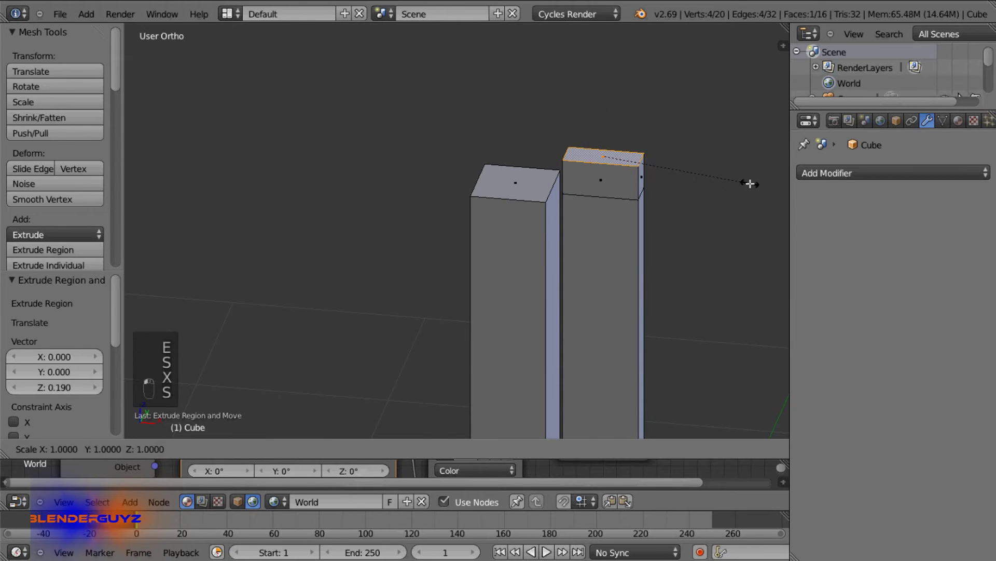
pyautogui.press('x')
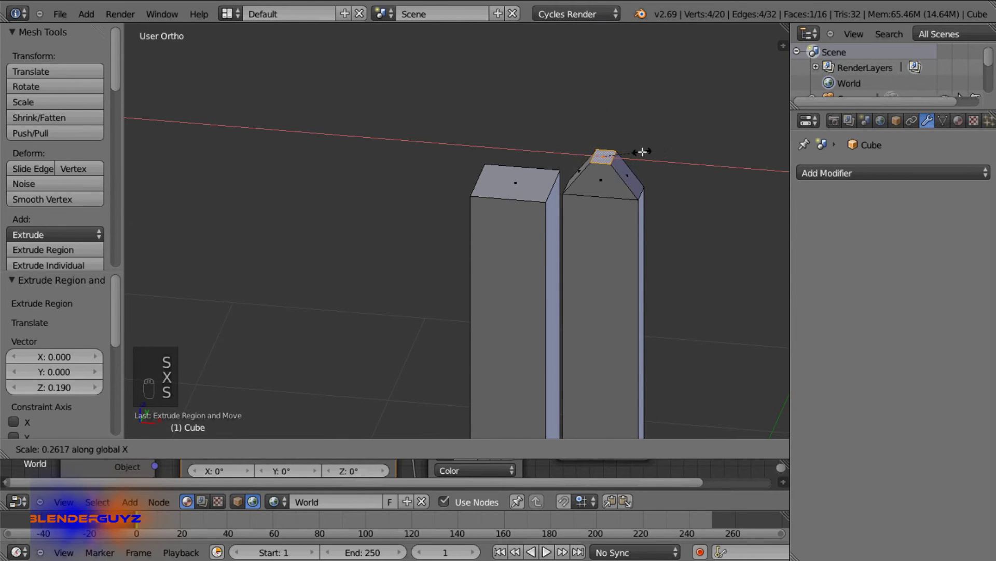
pyautogui.click(642, 151)
pyautogui.moveTo(642, 152); pyautogui.dragTo(514, 93, button='middle')
pyautogui.press('g')
pyautogui.press('z')
pyautogui.click(534, 92)
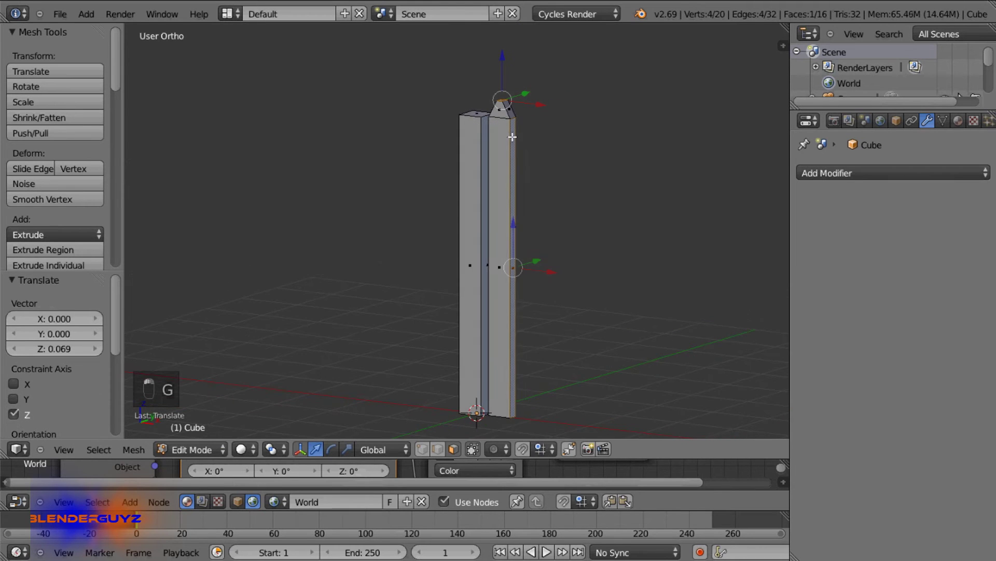
# - Select both posts' meshes and scale them 1.407 along X
pyautogui.keyDown('shift'); pyautogui.rightClick(484, 144); pyautogui.keyUp('shift')
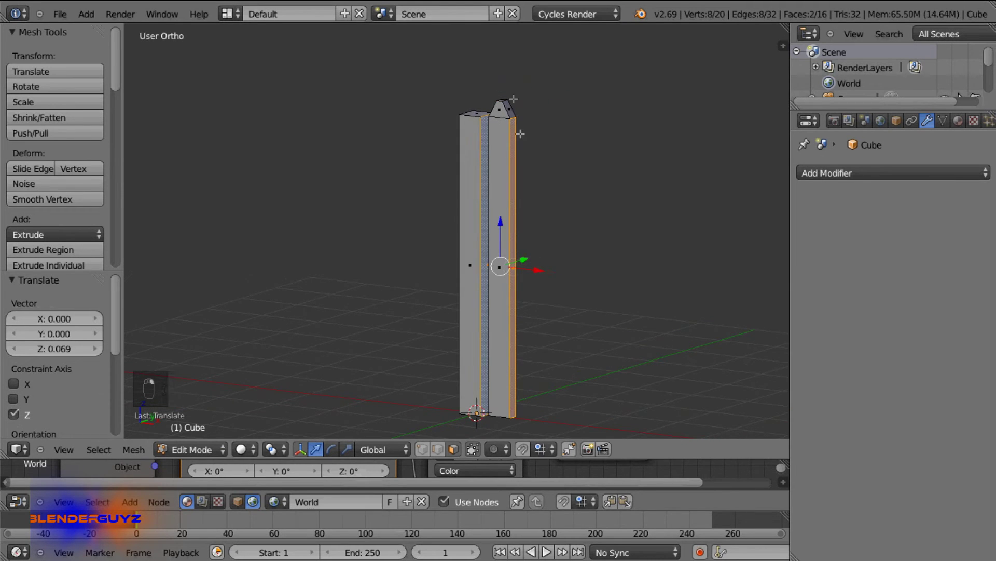
pyautogui.moveTo(520, 134)
pyautogui.mouseDown(button='middle')
pyautogui.moveTo(501, 100)
pyautogui.moveTo(535, 135)
pyautogui.mouseUp(button='middle')
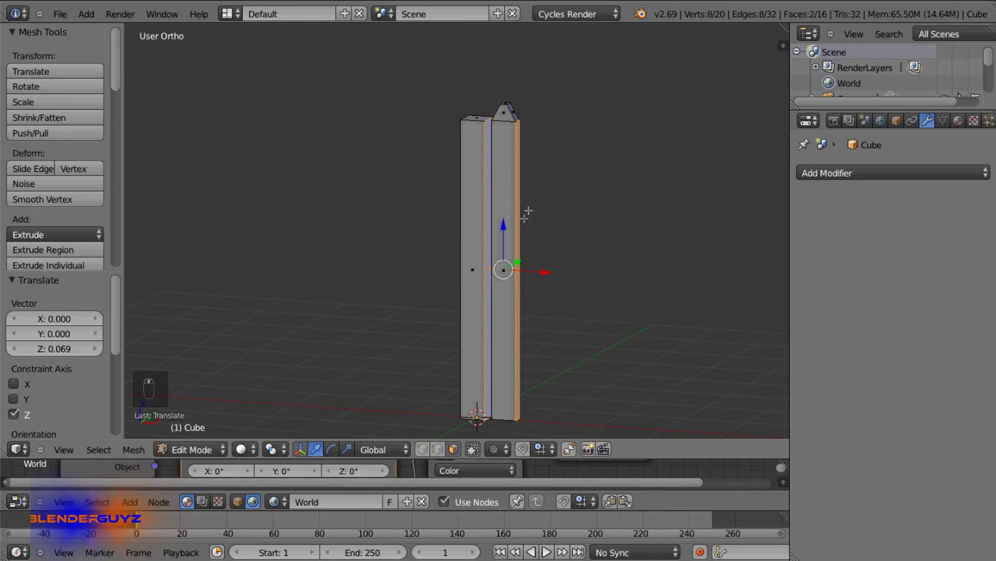
pyautogui.rightClick(505, 203)
pyautogui.keyDown('shift'); pyautogui.rightClick(480, 190); pyautogui.keyUp('shift')
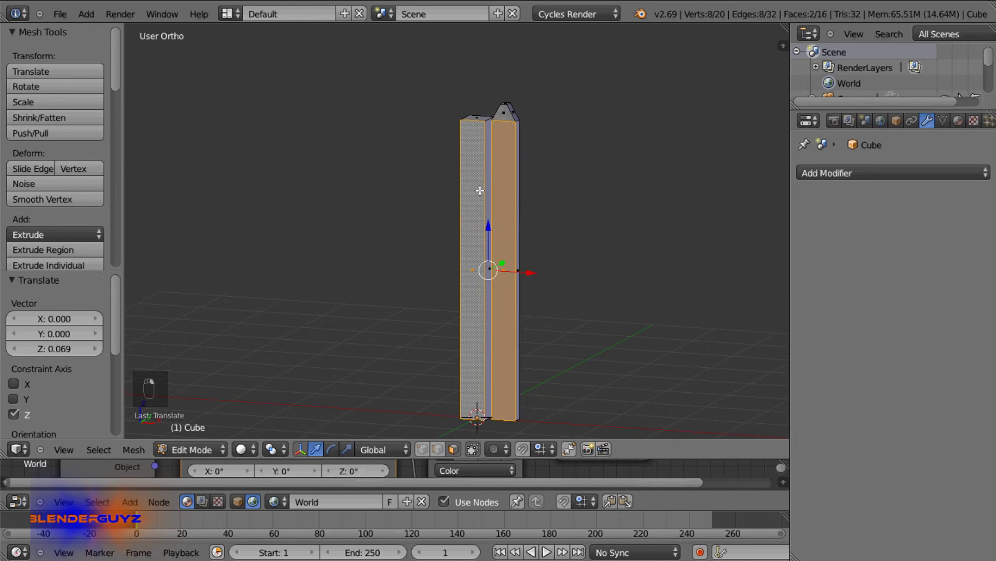
pyautogui.hotkey('ctrl', 'l')
pyautogui.press('s')
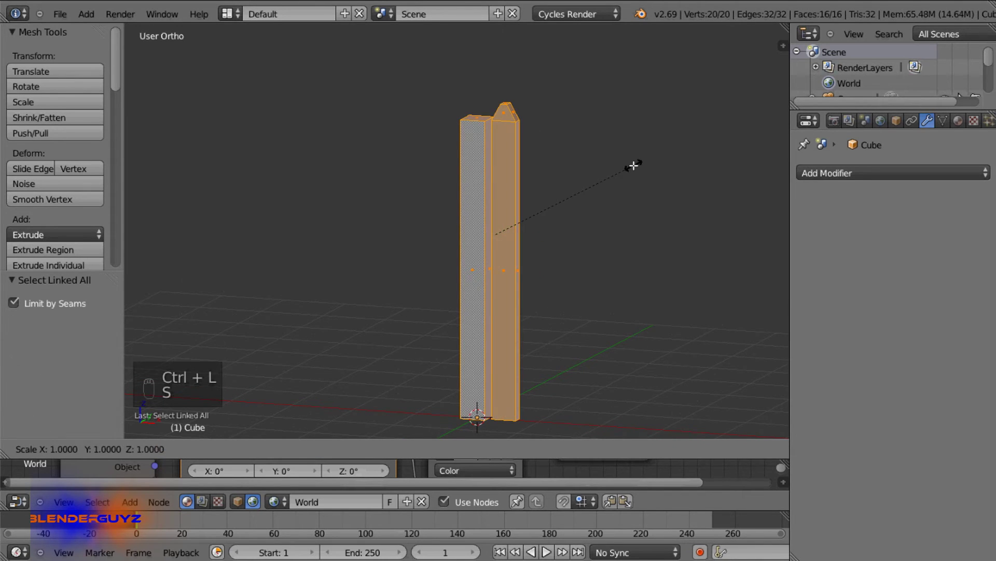
pyautogui.press('x')
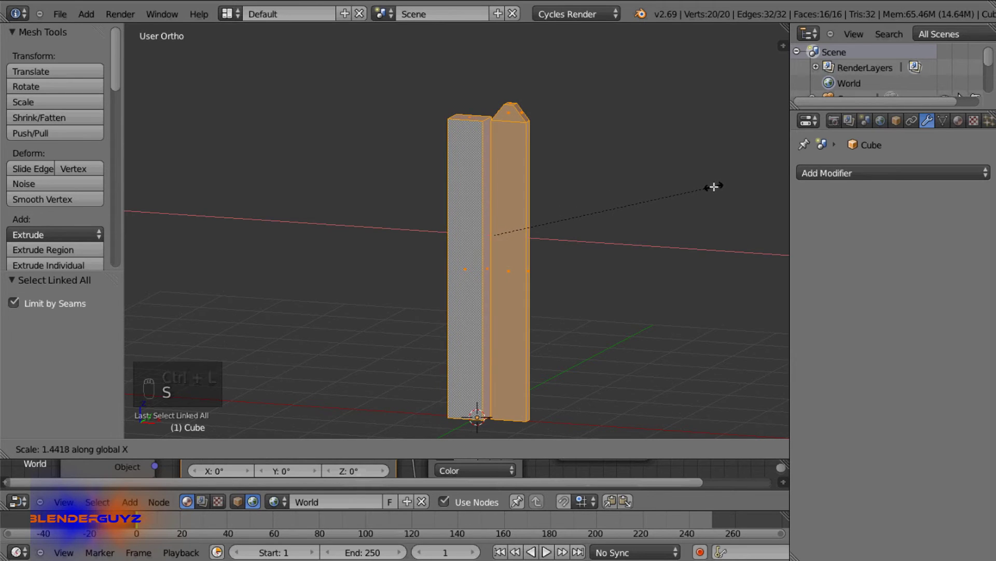
pyautogui.click(700, 187)
pyautogui.rightClick(521, 185)
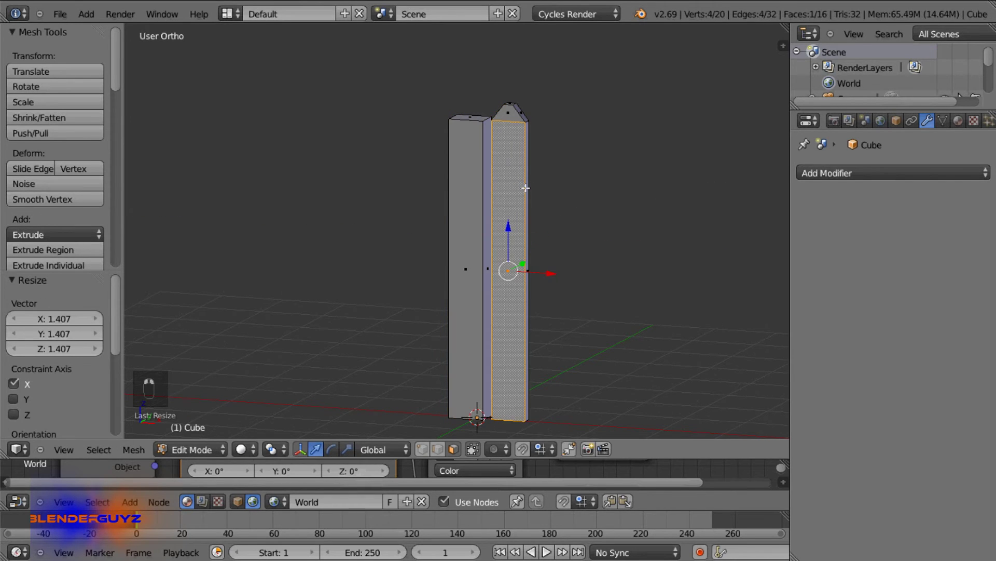
# - Add an Array modifier with Count 2 and select the whole pointed post
pyautogui.click(838, 172)
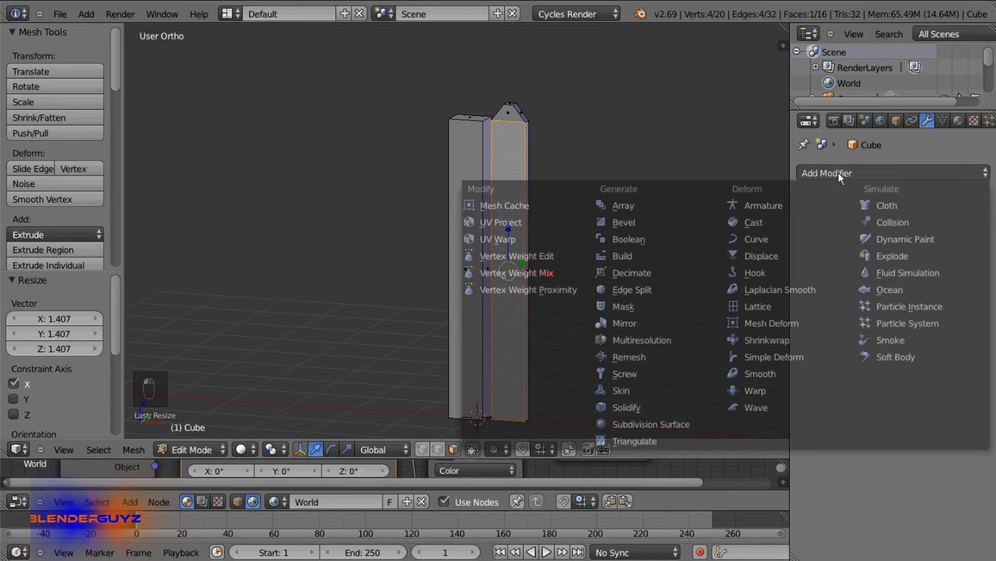
pyautogui.click(663, 207)
pyautogui.moveTo(663, 206); pyautogui.dragTo(695, 229, button='middle')
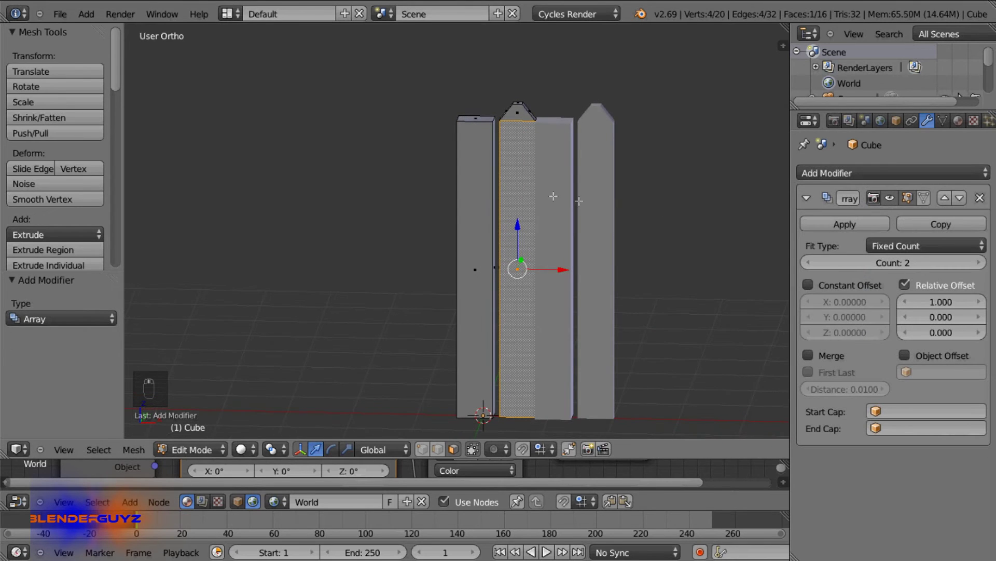
pyautogui.hotkey('ctrl', 'l')
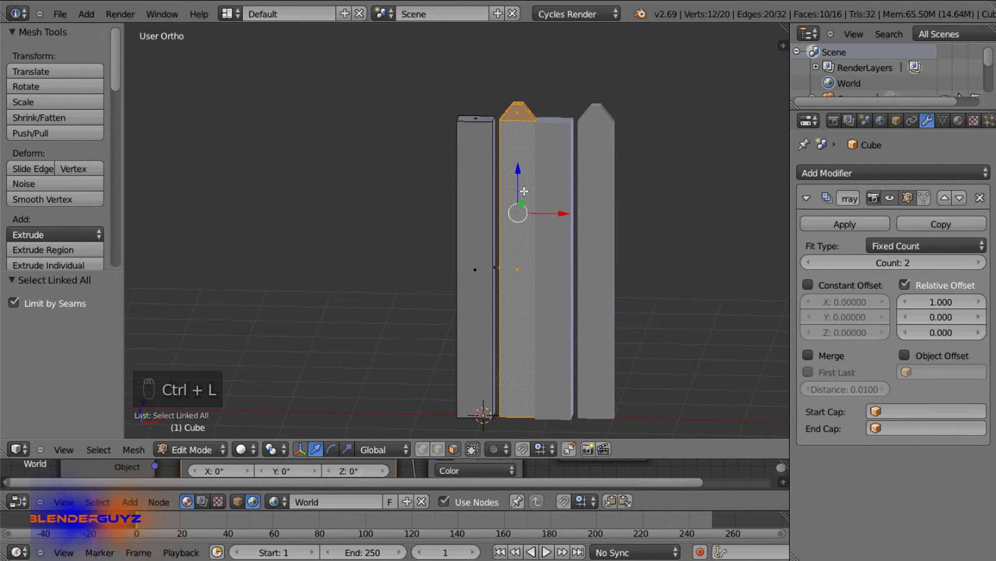
# - Duplicate the pointed picket four times, placing each copy to the right along X
pyautogui.hotkey('shift', 'd')
pyautogui.press('x')
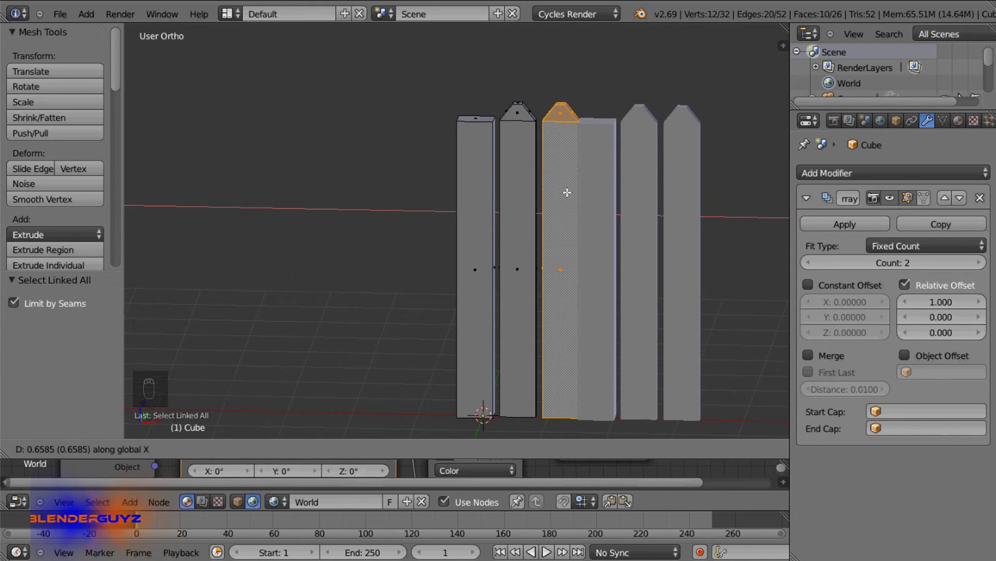
pyautogui.click(567, 189)
pyautogui.hotkey('shift', 'd')
pyautogui.press('x')
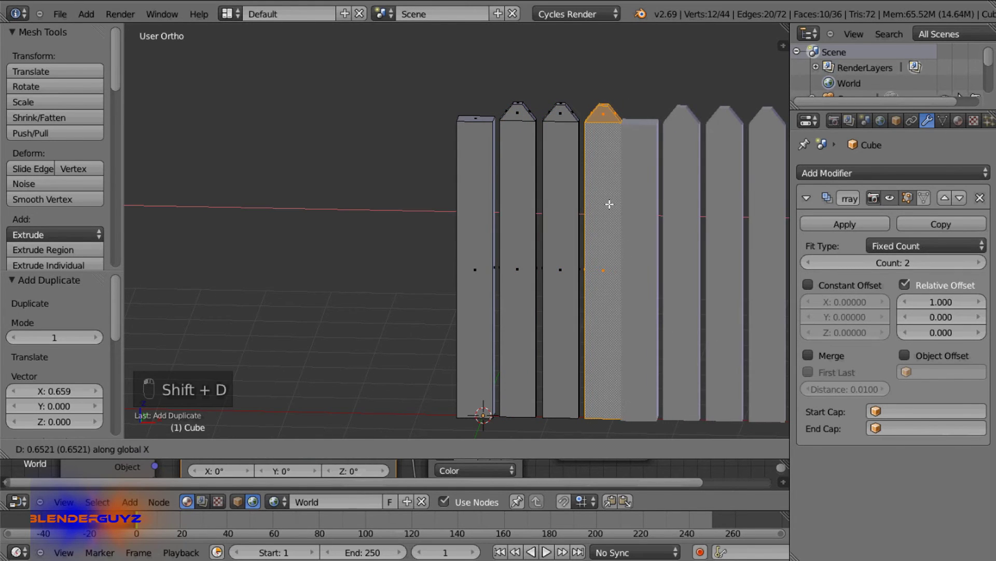
pyautogui.click(605, 205)
pyautogui.press('KP_Decimal')
pyautogui.hotkey('shift', 'd')
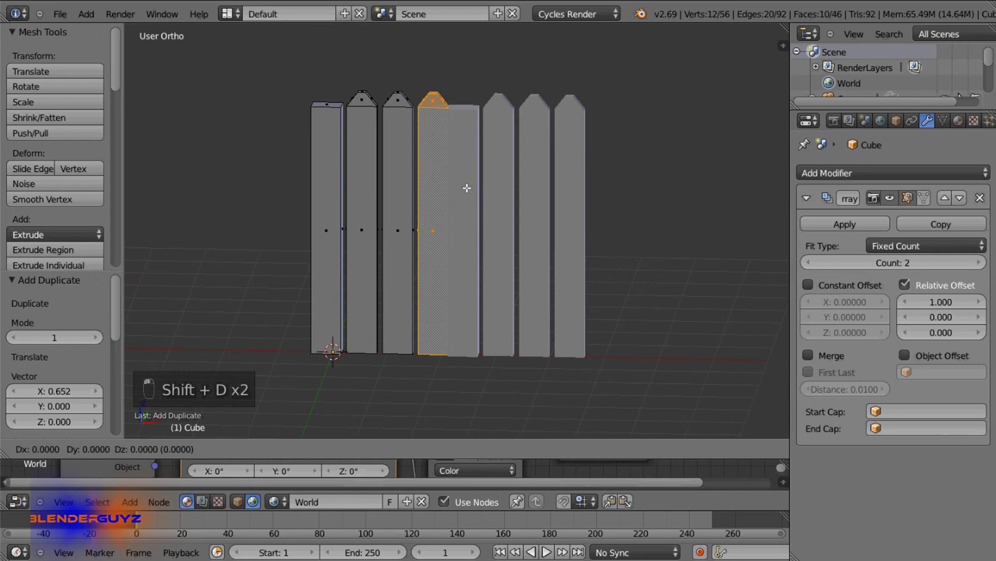
pyautogui.press('x')
pyautogui.click(501, 191)
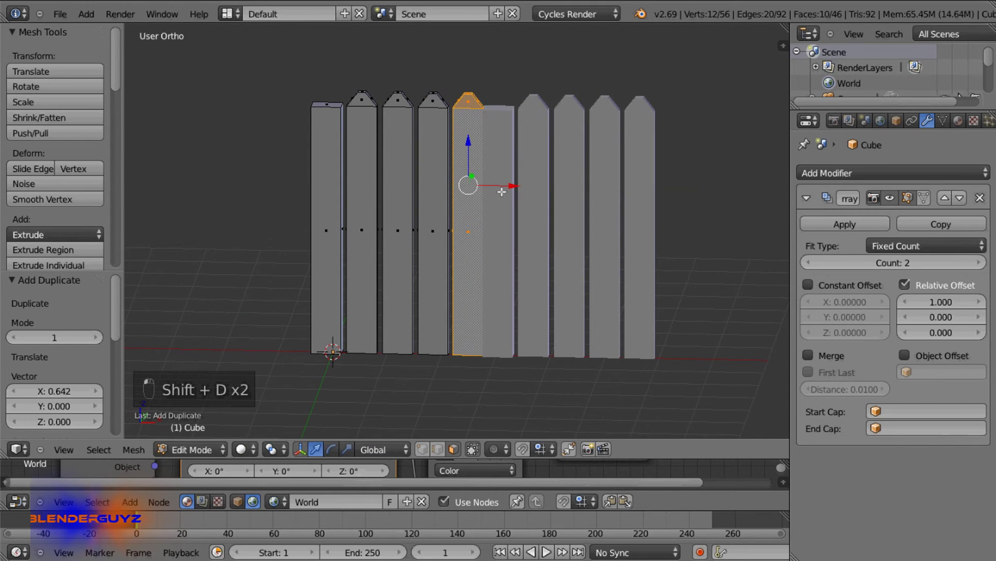
pyautogui.hotkey('shift', 'd')
pyautogui.press('x')
pyautogui.click(538, 191)
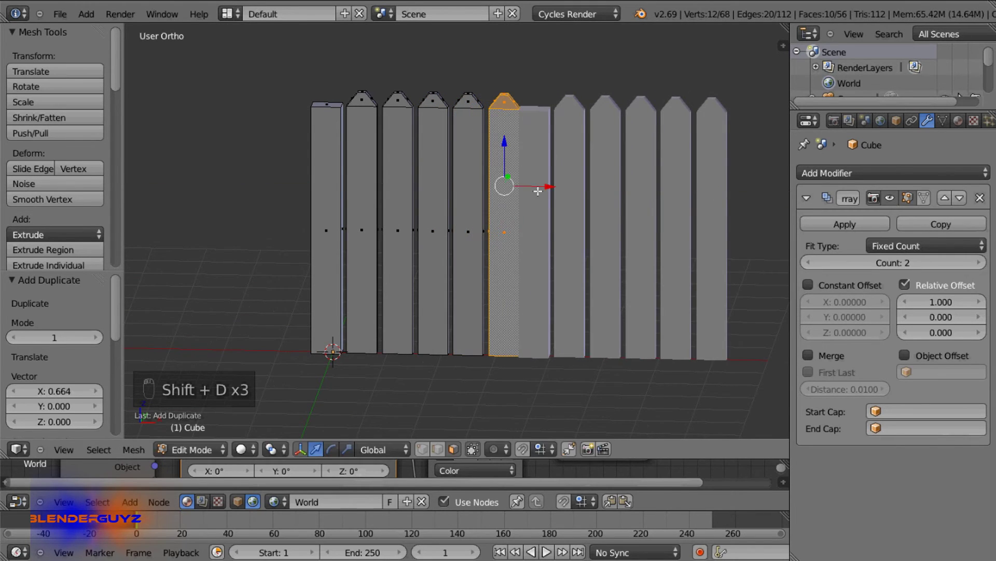
pyautogui.moveTo(538, 191); pyautogui.dragTo(491, 151, button='middle')
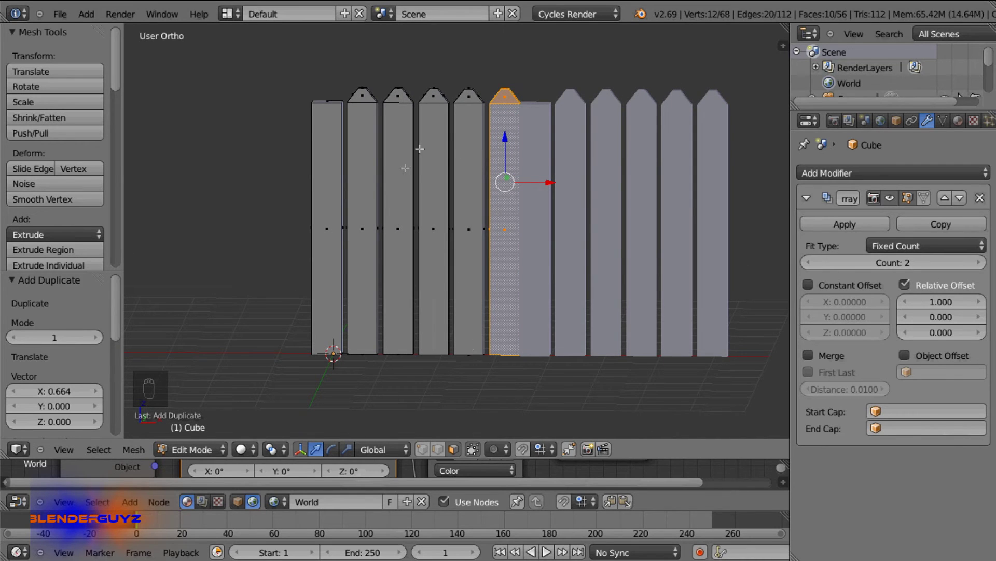
# - Add five more picket copies along X to continue the row rightward
pyautogui.hotkey('shift', 'd')
pyautogui.press('x')
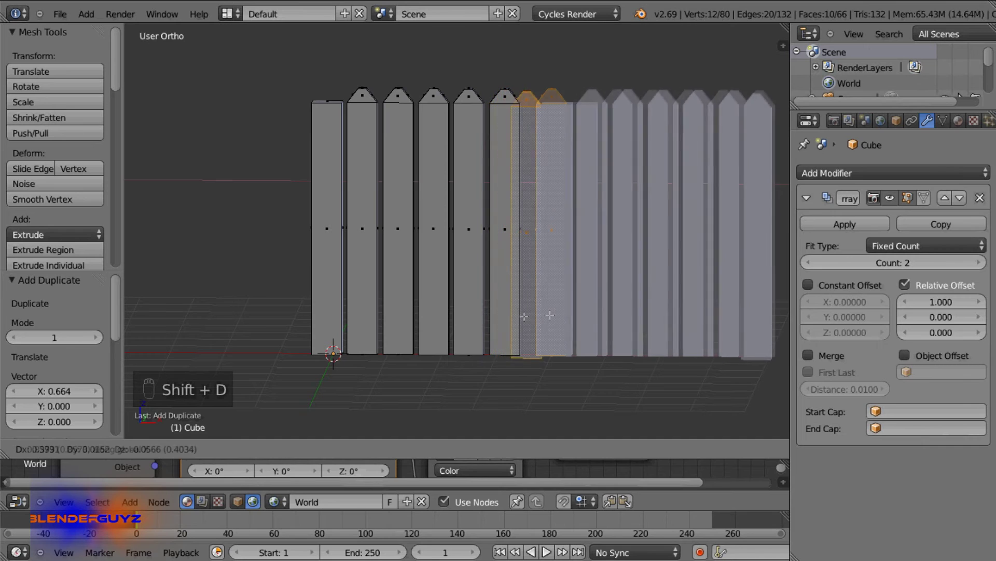
pyautogui.click(539, 315)
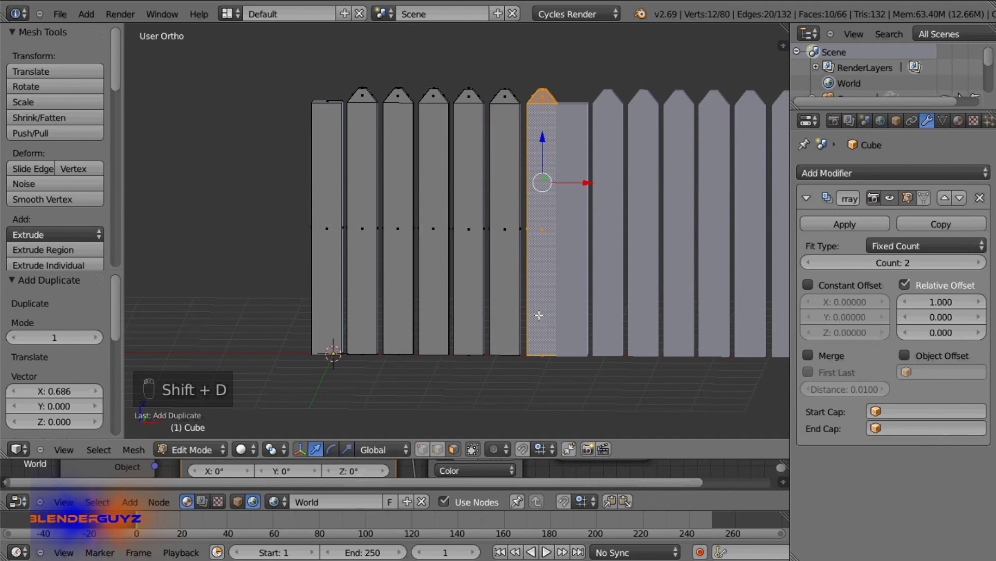
pyautogui.hotkey('shift', 'd')
pyautogui.press('x')
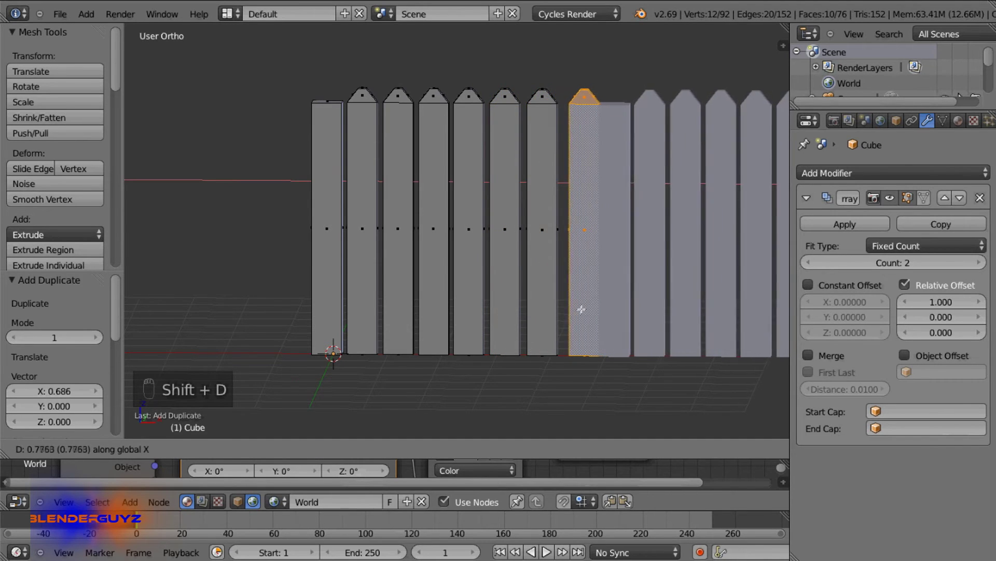
pyautogui.click(576, 314)
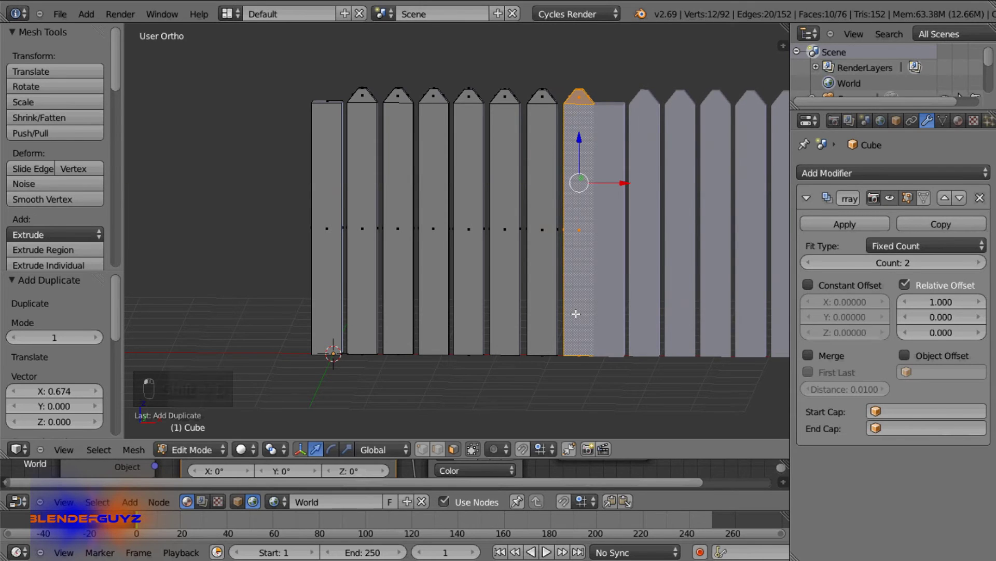
pyautogui.hotkey('shift', 'd')
pyautogui.press('x')
pyautogui.click(612, 319)
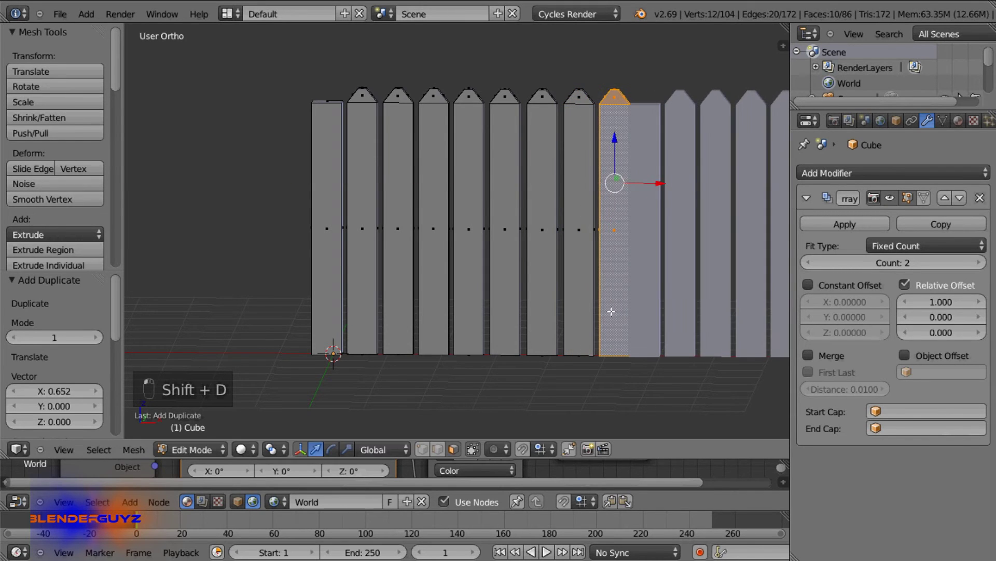
pyautogui.hotkey('shift', 'd')
pyautogui.press('x')
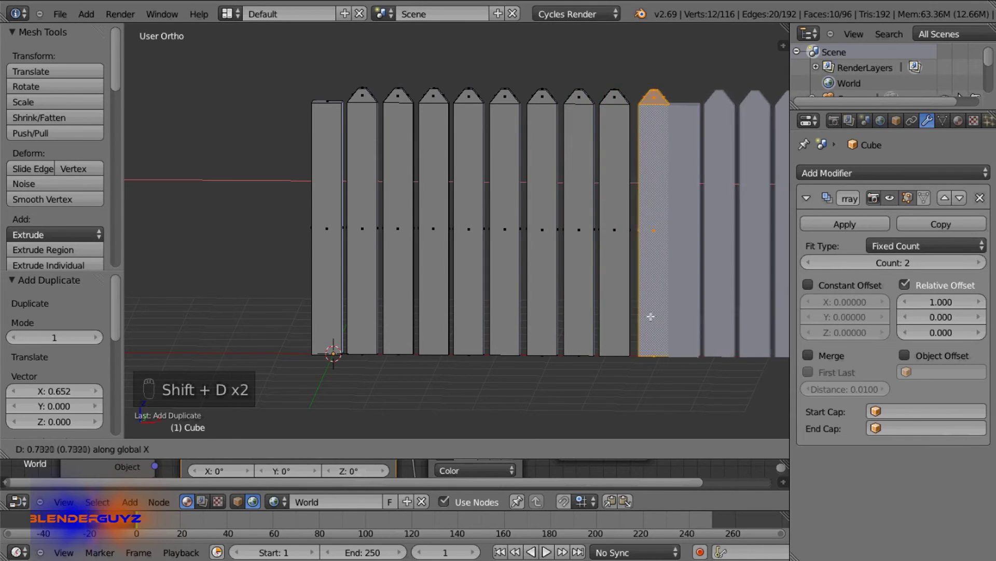
pyautogui.click(649, 316)
pyautogui.scroll(-4, 649, 316)
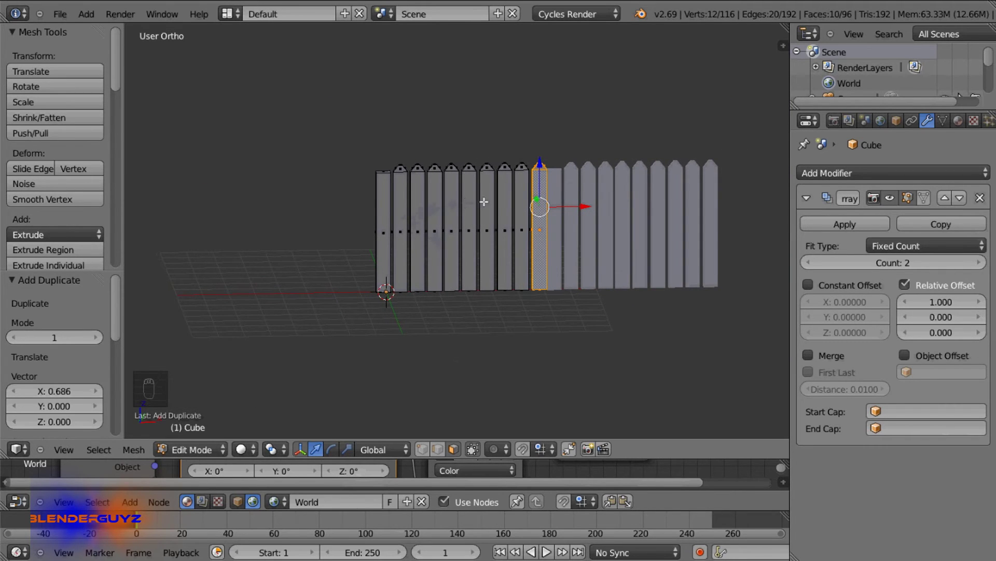
pyautogui.hotkey('shift', 'd')
pyautogui.press('x')
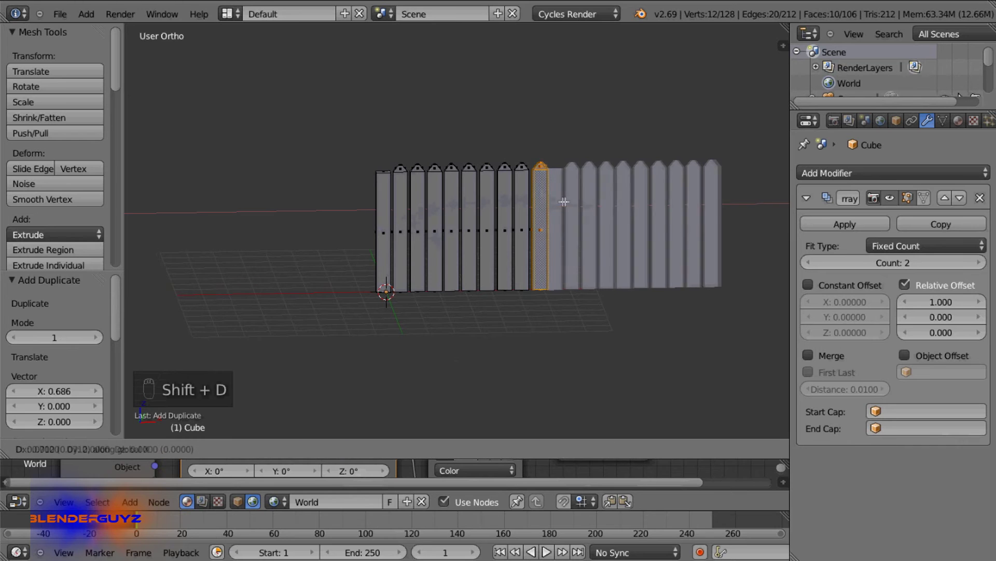
pyautogui.click(580, 204)
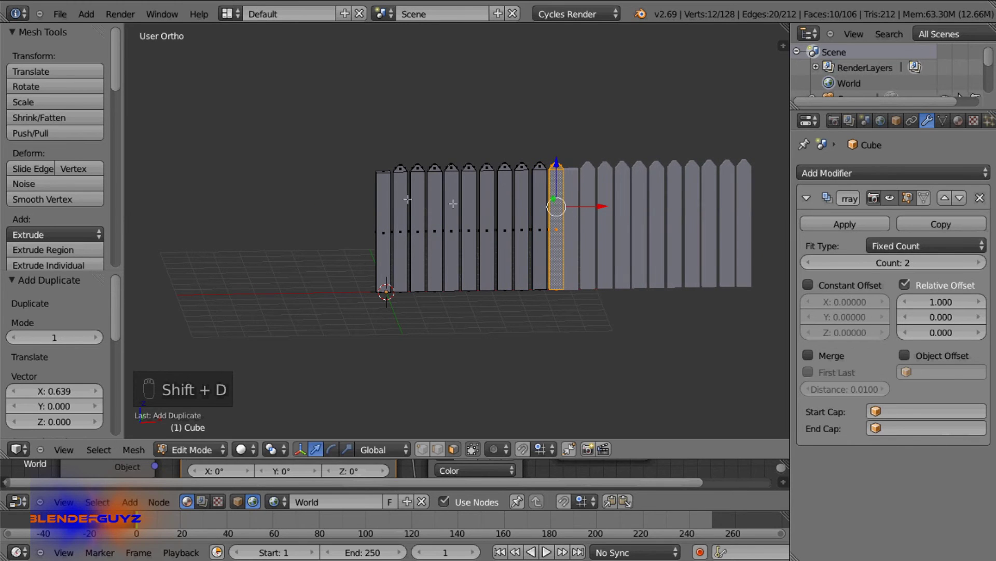
pyautogui.scroll(3, 402, 198)
pyautogui.rightClick(359, 210)
# - Copy the leftmost picket, rotate it flat into a crossbar, and thin it along Y
pyautogui.hotkey('ctrl', 'l')
pyautogui.hotkey('shift', 'd')
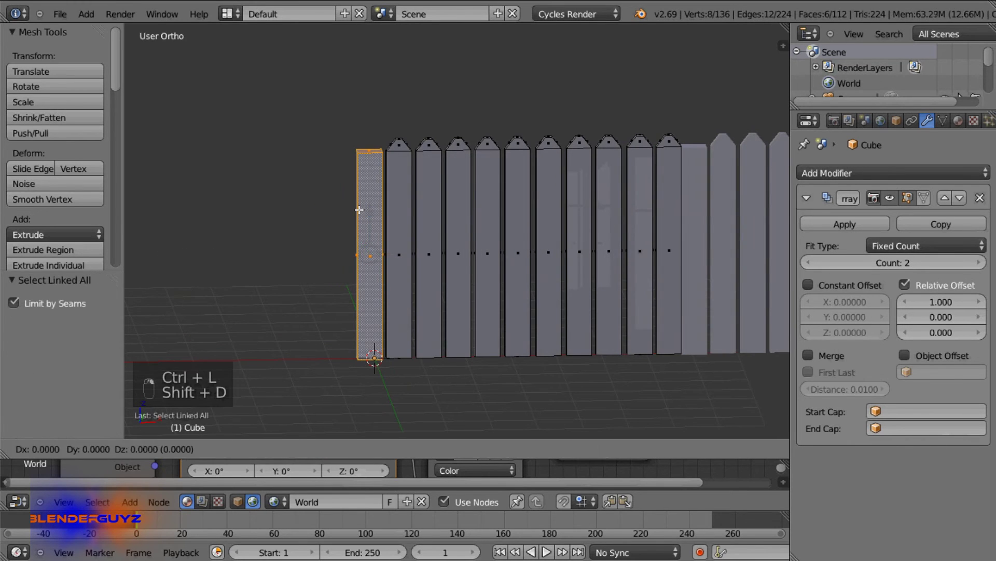
pyautogui.rightClick(359, 209)
pyautogui.press('r')
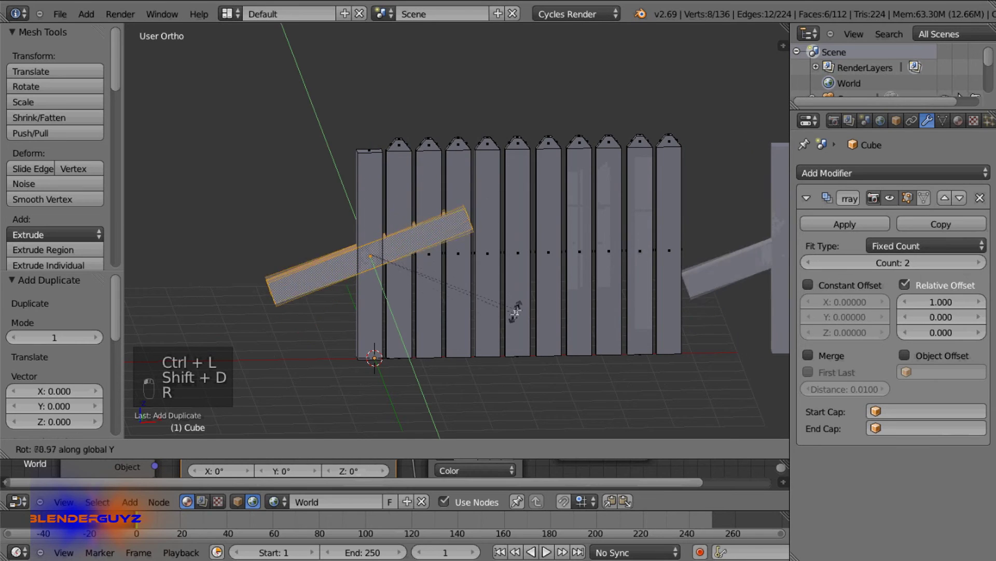
pyautogui.click(487, 359)
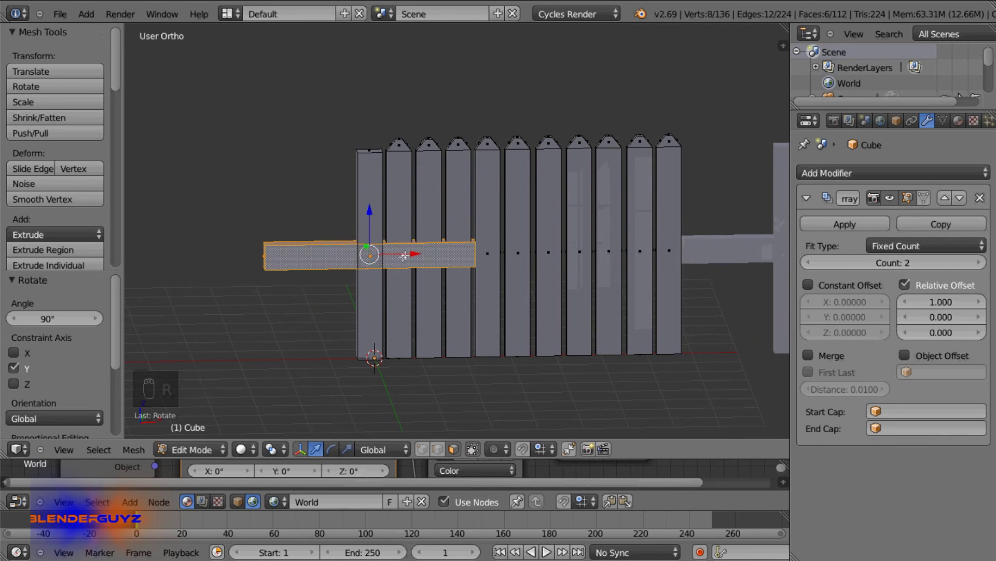
pyautogui.press('g')
pyautogui.press('x')
pyautogui.click(590, 254)
pyautogui.moveTo(590, 253); pyautogui.dragTo(615, 287, button='middle')
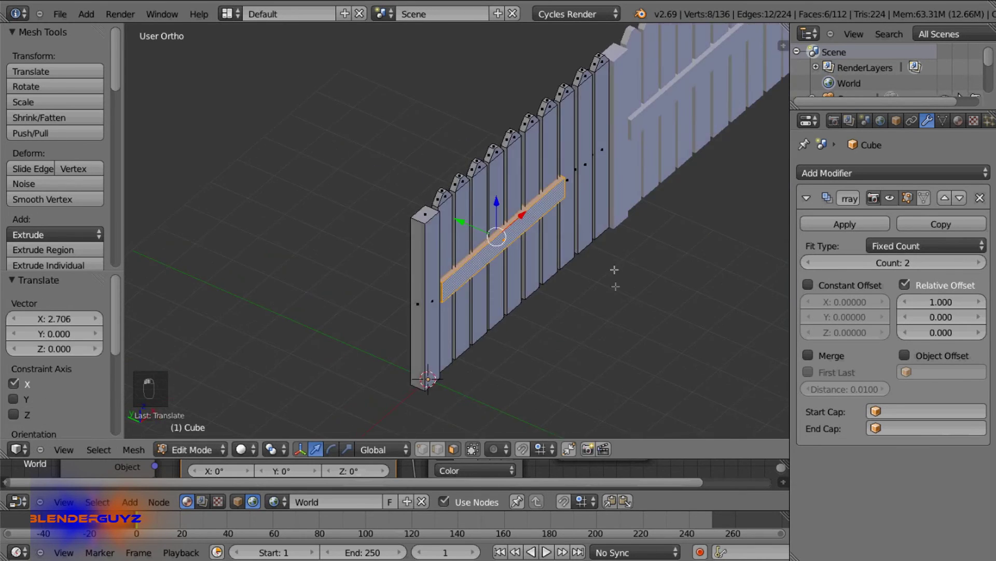
pyautogui.press('s')
pyautogui.press('y')
pyautogui.click(565, 242)
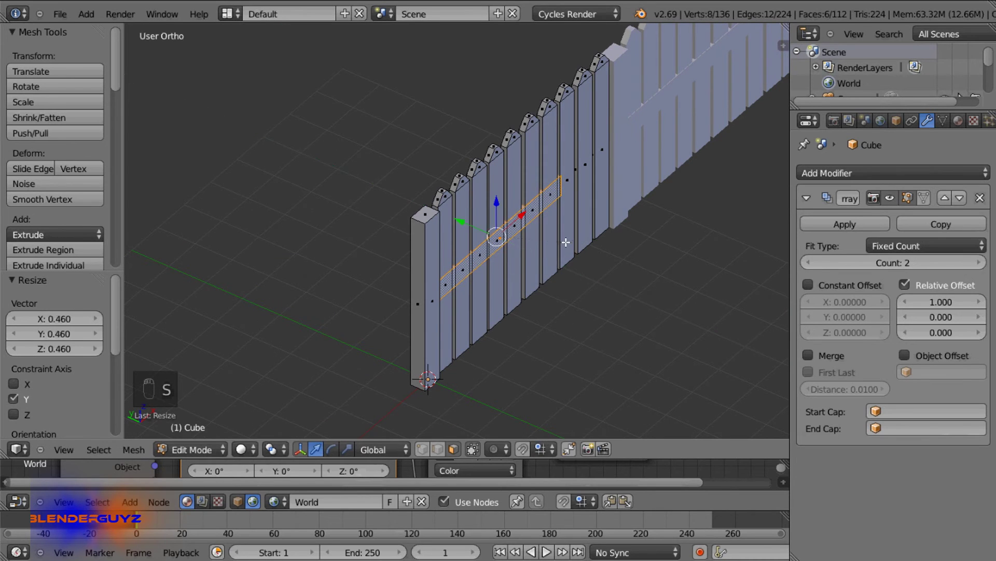
# - Move the crossbar behind the pickets and resize it
pyautogui.moveTo(565, 242); pyautogui.dragTo(604, 252, button='middle')
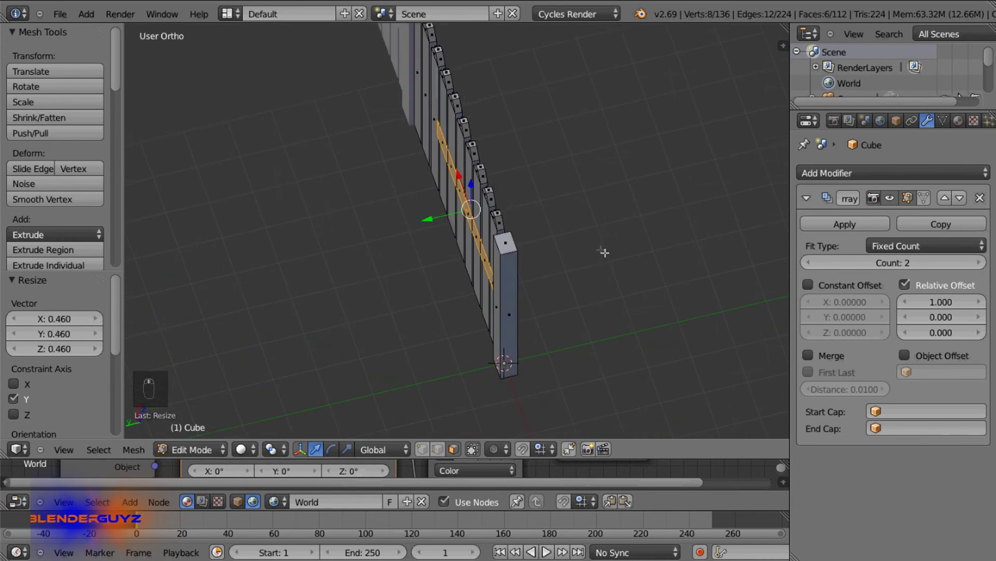
pyautogui.press('g')
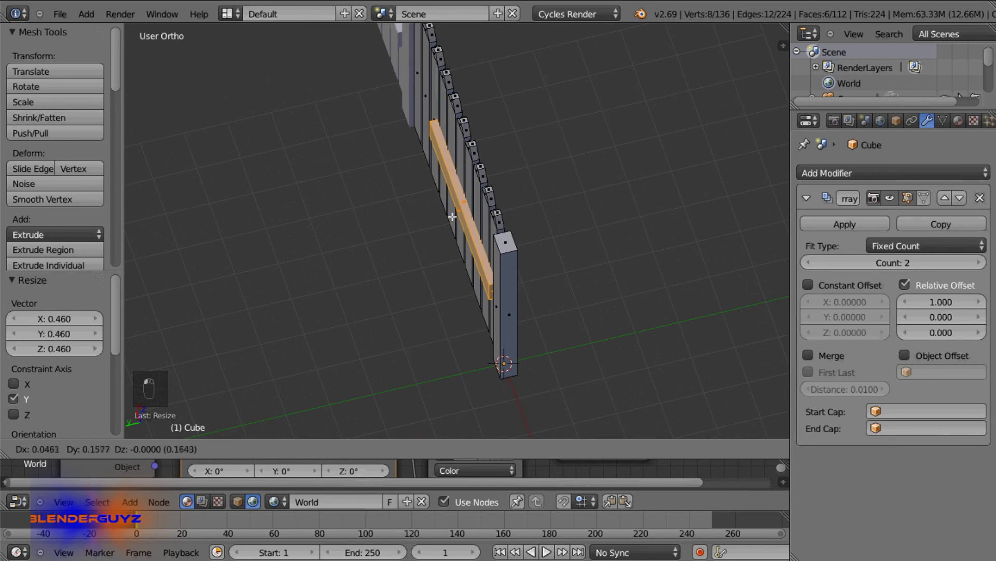
pyautogui.click(453, 217)
pyautogui.moveTo(453, 216); pyautogui.dragTo(543, 261, button='middle')
pyautogui.press('s')
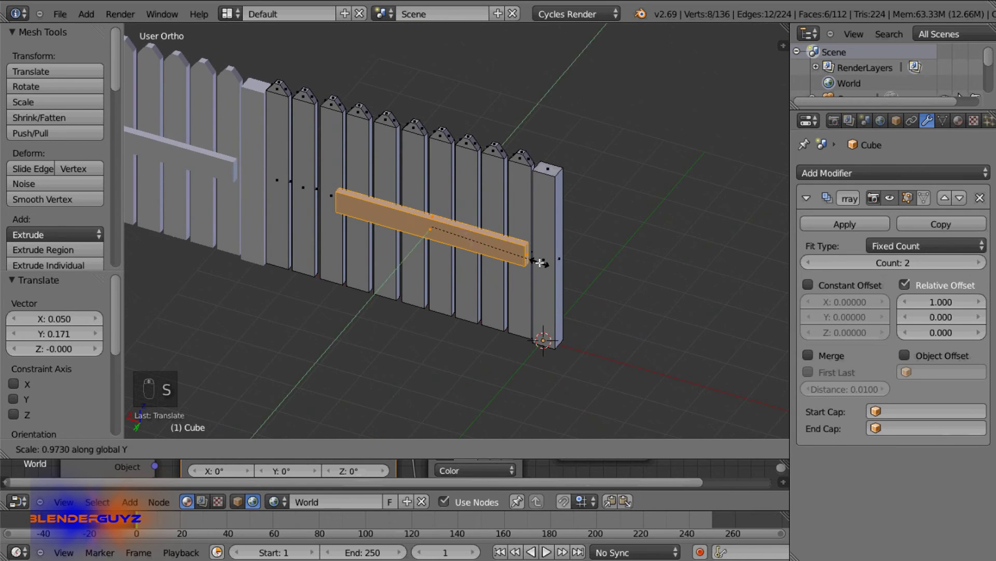
pyautogui.click(586, 276)
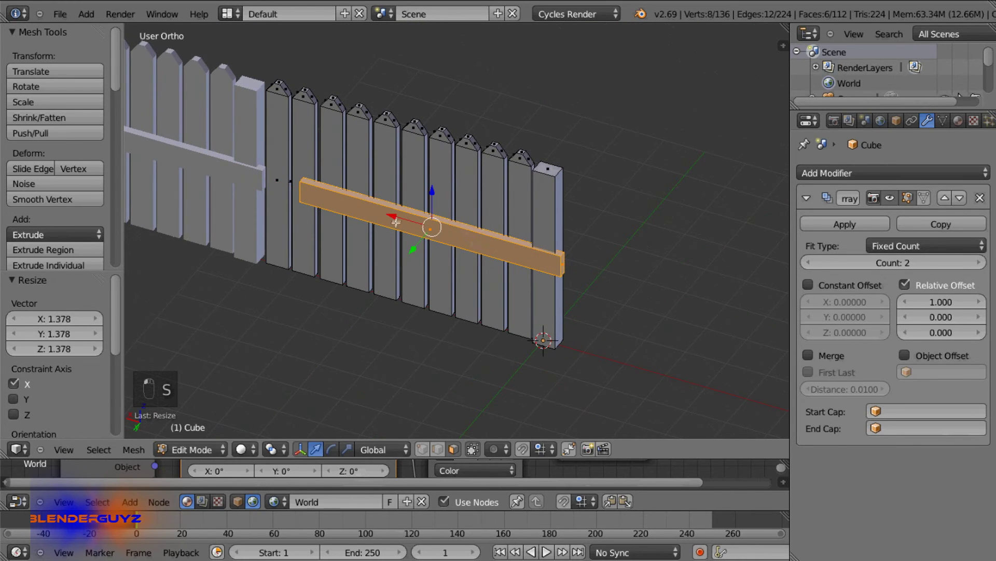
pyautogui.press('g')
pyautogui.press('x')
pyautogui.click(412, 216)
# - Lengthen the crossbar along X and nudge it 0.1 along X into position
pyautogui.press('s')
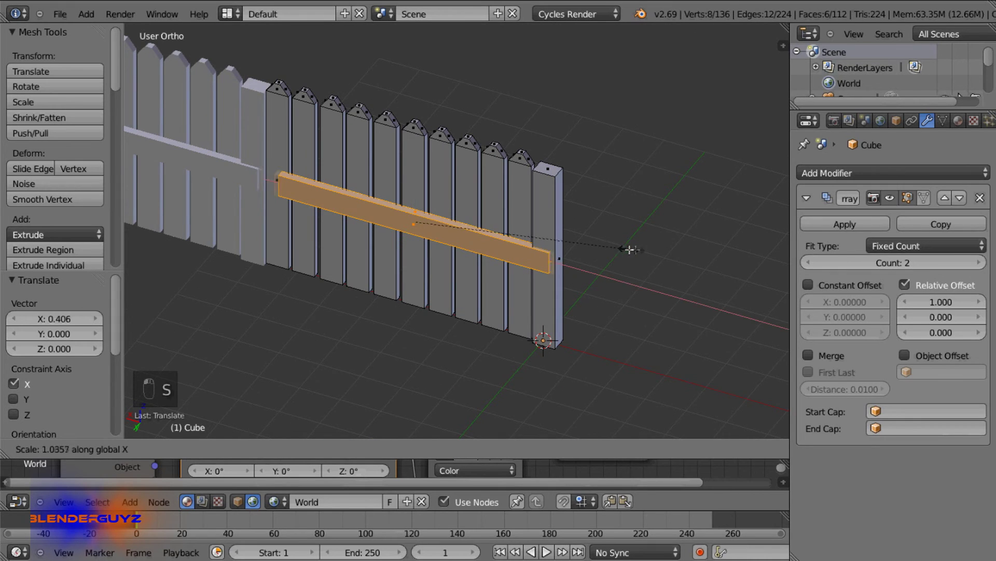
pyautogui.click(645, 249)
pyautogui.moveTo(379, 215); pyautogui.dragTo(390, 227, button='middle')
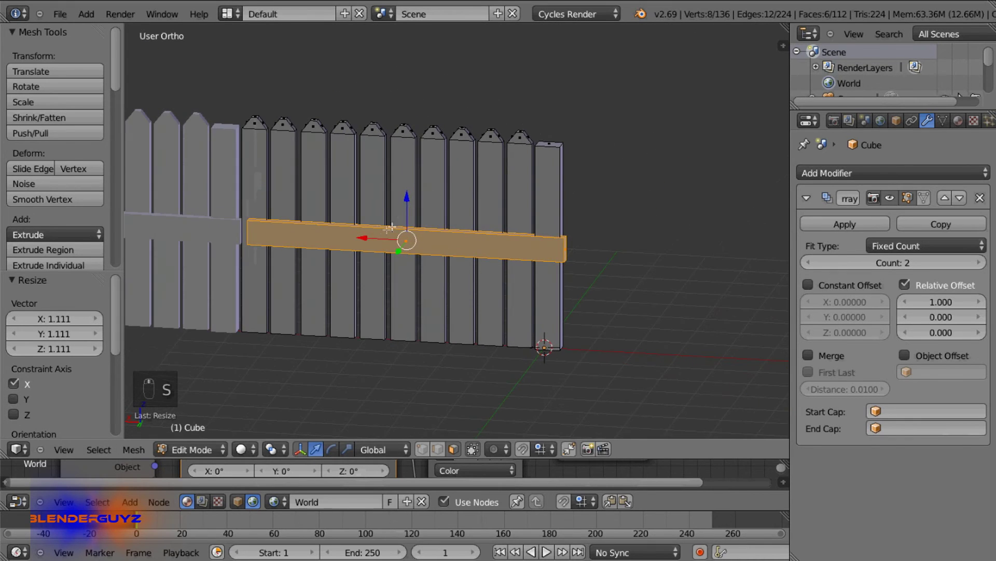
pyautogui.press('g')
pyautogui.press('x')
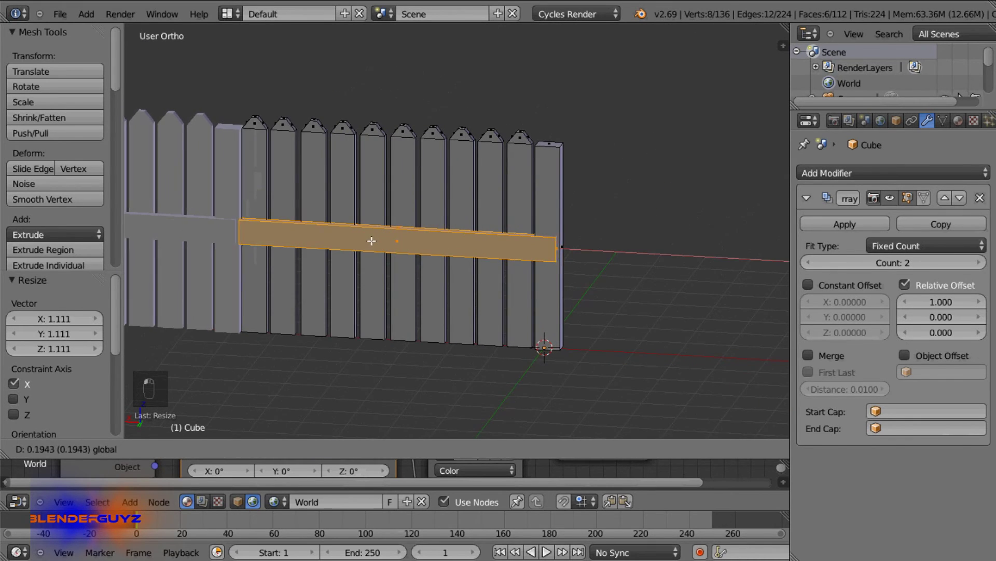
pyautogui.click(371, 239)
pyautogui.scroll(5, 266, 234)
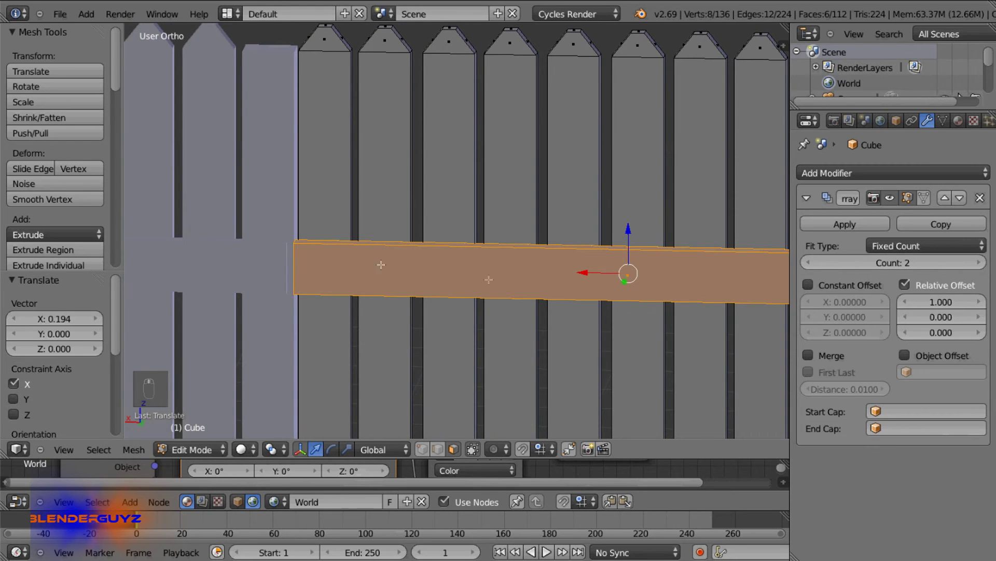
pyautogui.hotkey('ctrl', 'z')
pyautogui.write('gx.1')
pyautogui.press('Return')
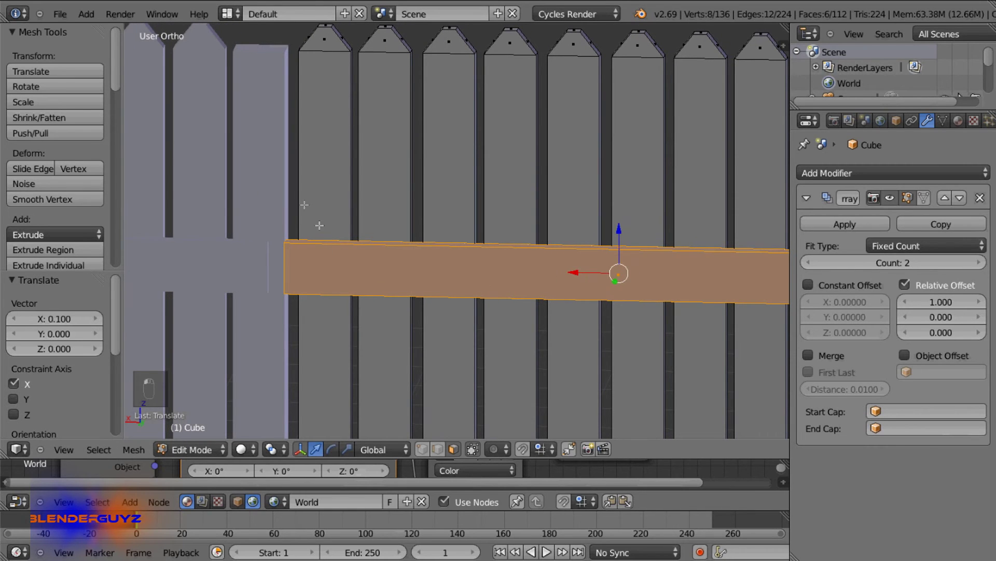
pyautogui.press('g')
pyautogui.press('x')
pyautogui.click(582, 273)
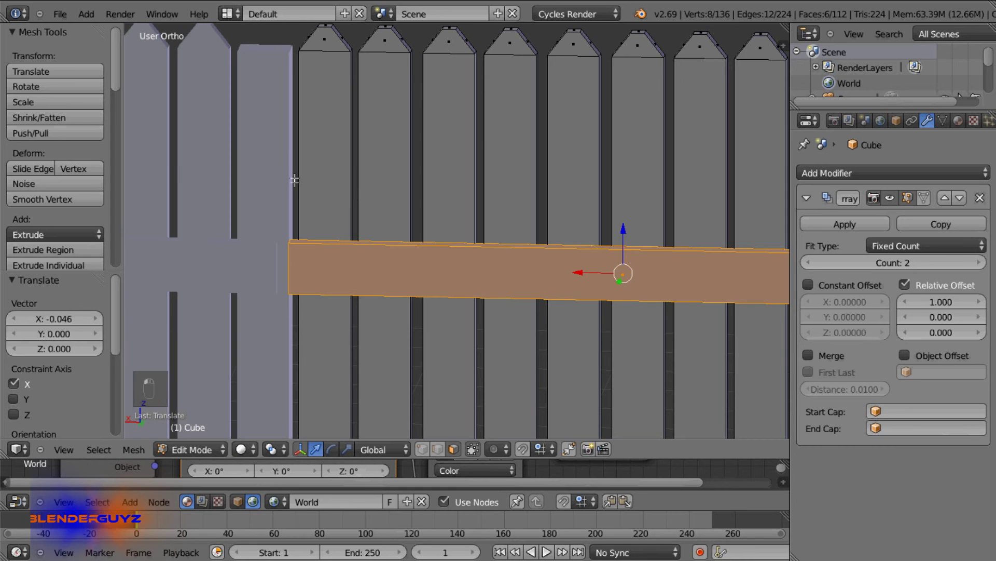
# - Resize the crossbar and seat it against the pickets' back along Y
pyautogui.scroll(-4, 412, 227)
pyautogui.moveTo(626, 237); pyautogui.dragTo(617, 208, button='middle')
pyautogui.press('s')
pyautogui.click(581, 210)
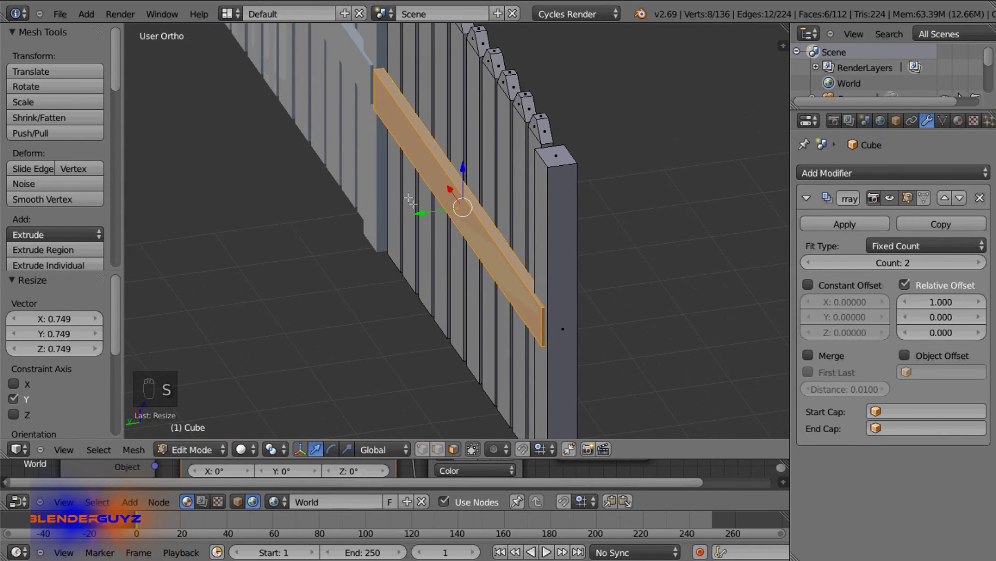
pyautogui.press('g')
pyautogui.press('y')
pyautogui.click(428, 208)
pyautogui.moveTo(428, 207); pyautogui.dragTo(457, 198, button='middle')
pyautogui.scroll(-3, 456, 197)
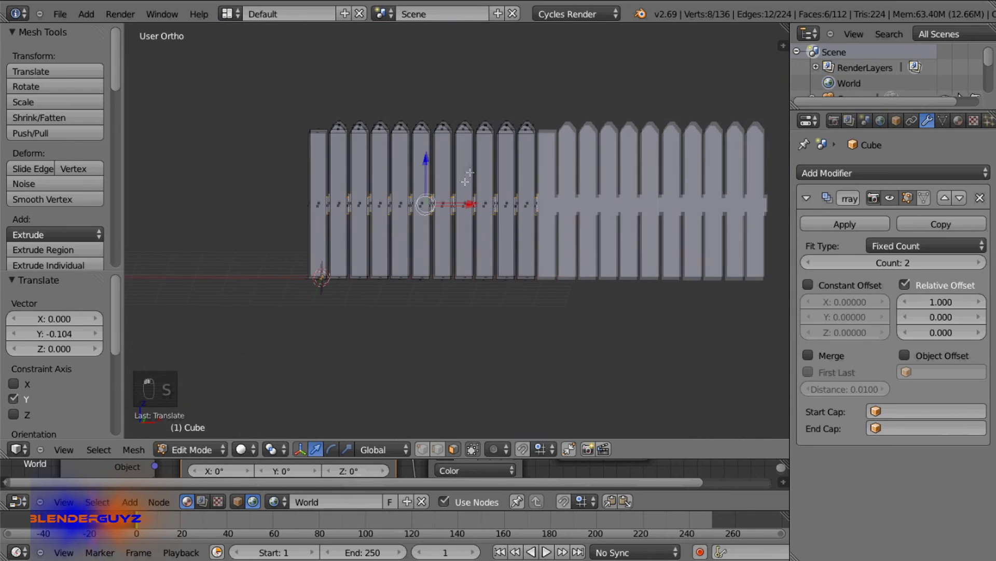
# - Raise the rail along Z, add a lower duplicate rail, and return to Object Mode
pyautogui.press('g')
pyautogui.press('z')
pyautogui.click(472, 139)
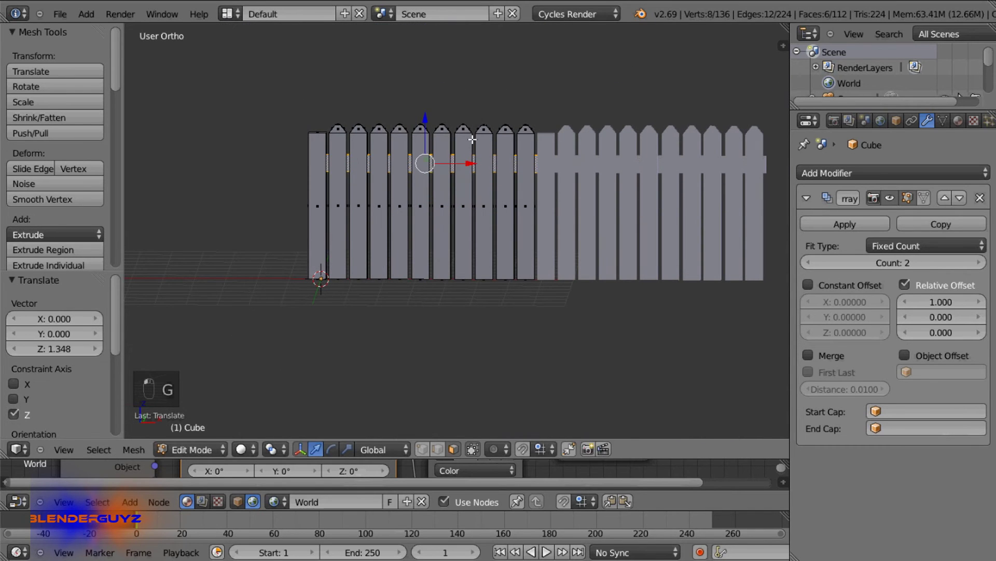
pyautogui.hotkey('shift', 'd')
pyautogui.press('z')
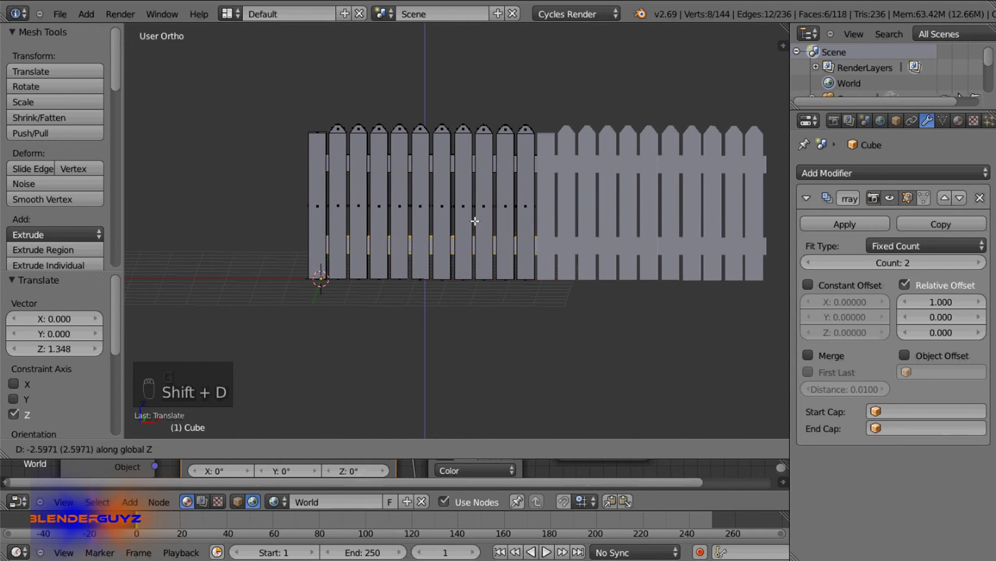
pyautogui.click(475, 226)
pyautogui.press('Tab')
pyautogui.moveTo(475, 227); pyautogui.dragTo(638, 245, button='middle')
# - Raise the fence's Array Count to 5 sections
pyautogui.click(979, 263)
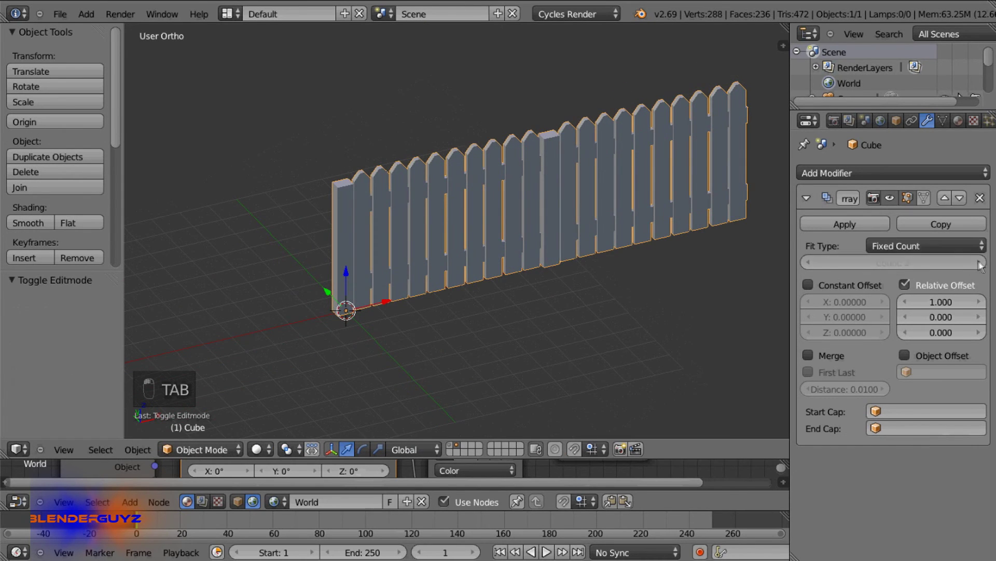
pyautogui.click(979, 262)
pyautogui.click(979, 263)
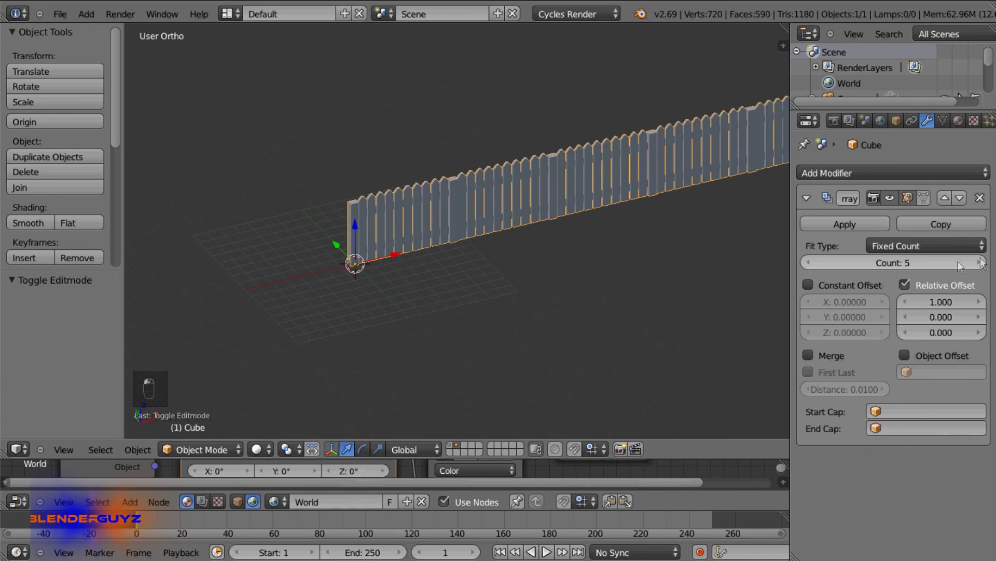
pyautogui.scroll(-3, 435, 196)
pyautogui.moveTo(435, 196); pyautogui.dragTo(477, 329, button='middle')
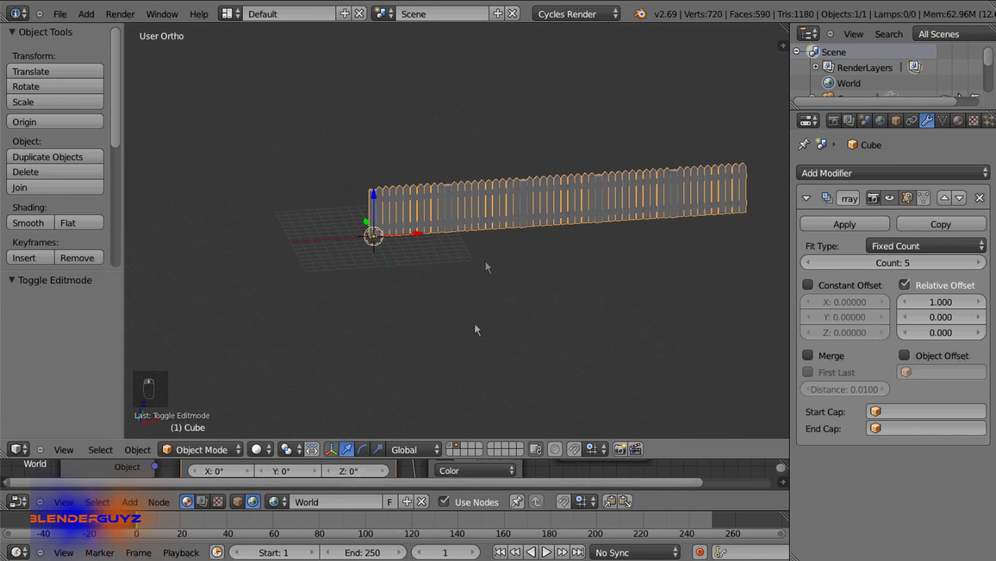
# - Show the ground and lamps layer, shrink the fence to about 0.79 scale, and shift it along X
pyautogui.keyDown('shift'); pyautogui.click(451, 452); pyautogui.keyUp('shift')
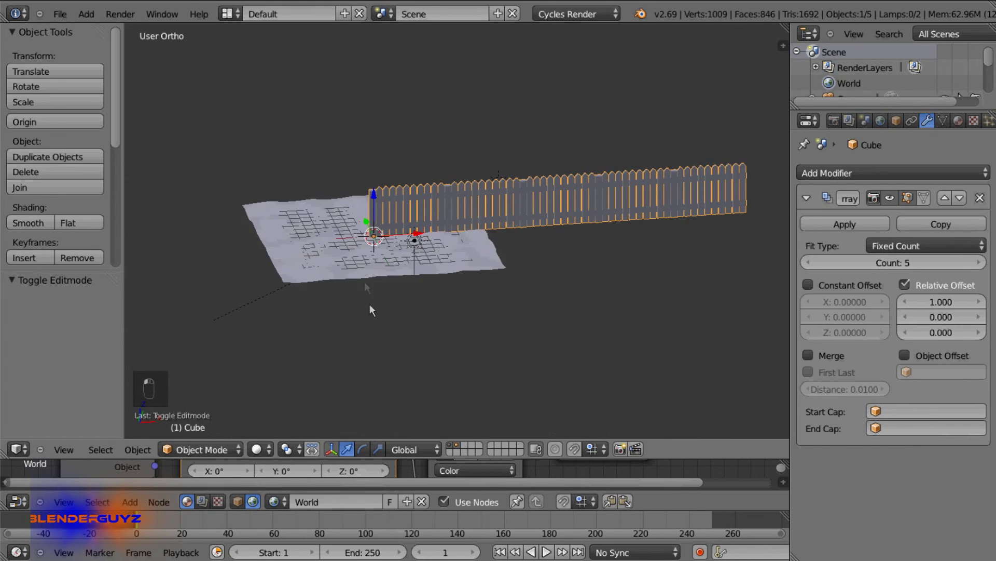
pyautogui.moveTo(371, 310); pyautogui.dragTo(413, 305, button='middle')
pyautogui.press('s')
pyautogui.click(550, 193)
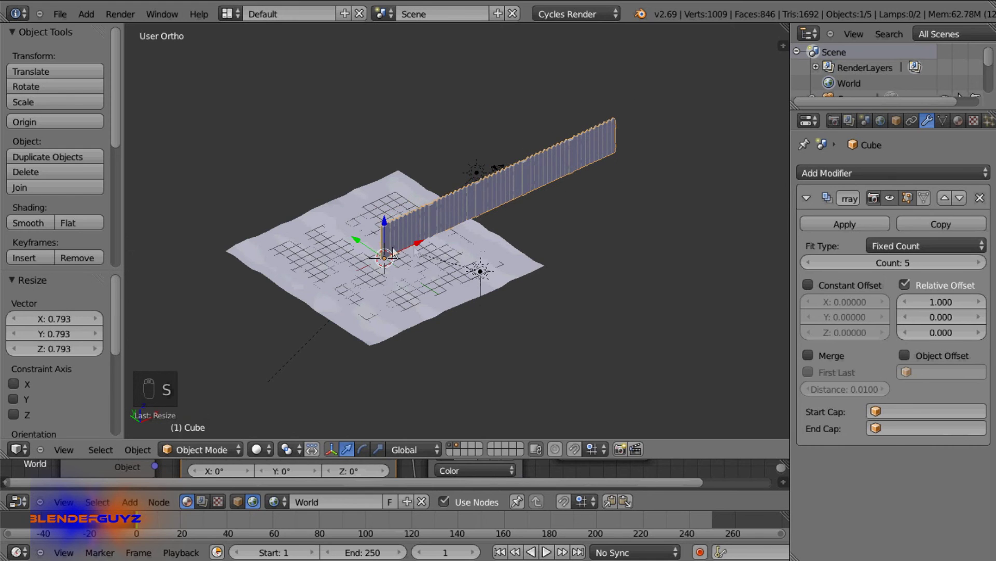
pyautogui.press('g')
pyautogui.press('x')
pyautogui.click(310, 288)
# - Rotate the fence 90° about the Z axis to face the camera
pyautogui.press('KP_0')
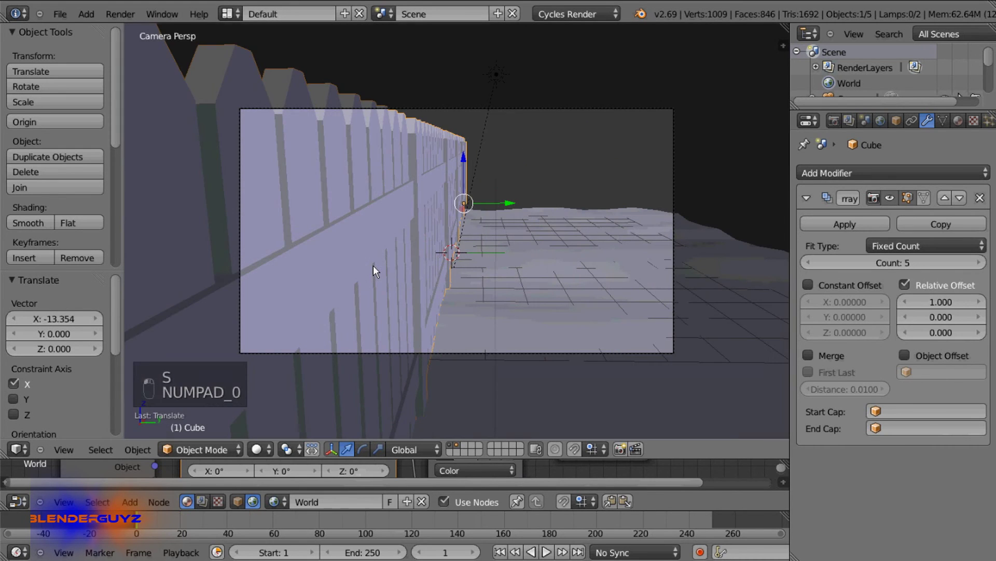
pyautogui.moveTo(425, 266); pyautogui.dragTo(528, 289, button='middle')
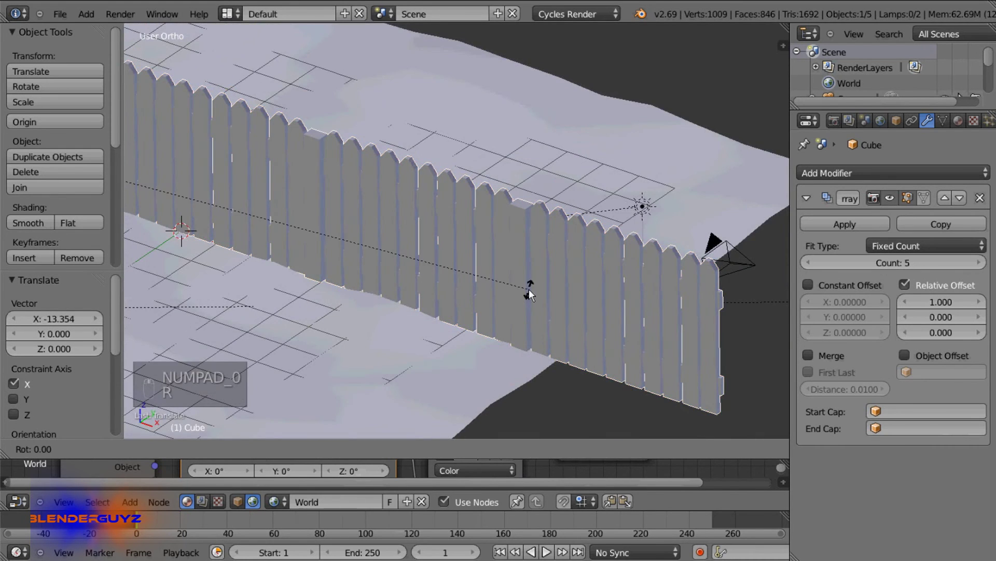
pyautogui.scroll(-4, 528, 289)
pyautogui.press('r')
pyautogui.press('r')
pyautogui.press('z')
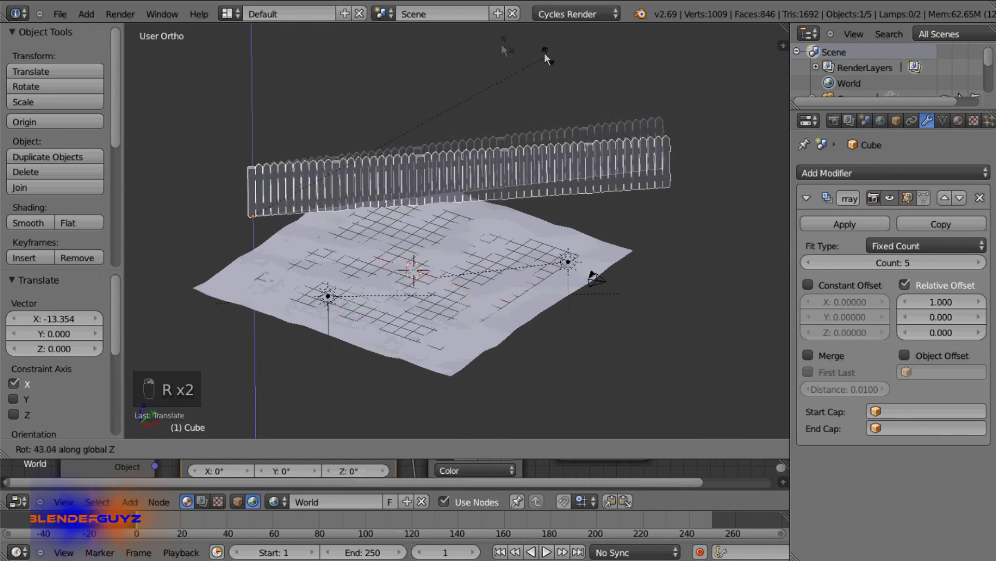
pyautogui.click(310, 27)
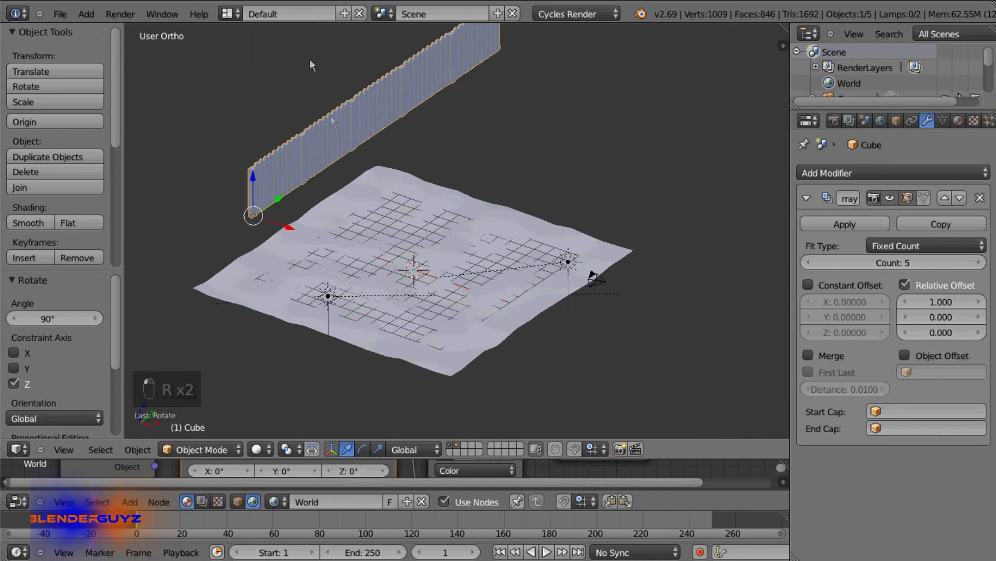
# - Push the fence back along Y behind the ground and centre it along X in the camera frame
pyautogui.press('KP_0')
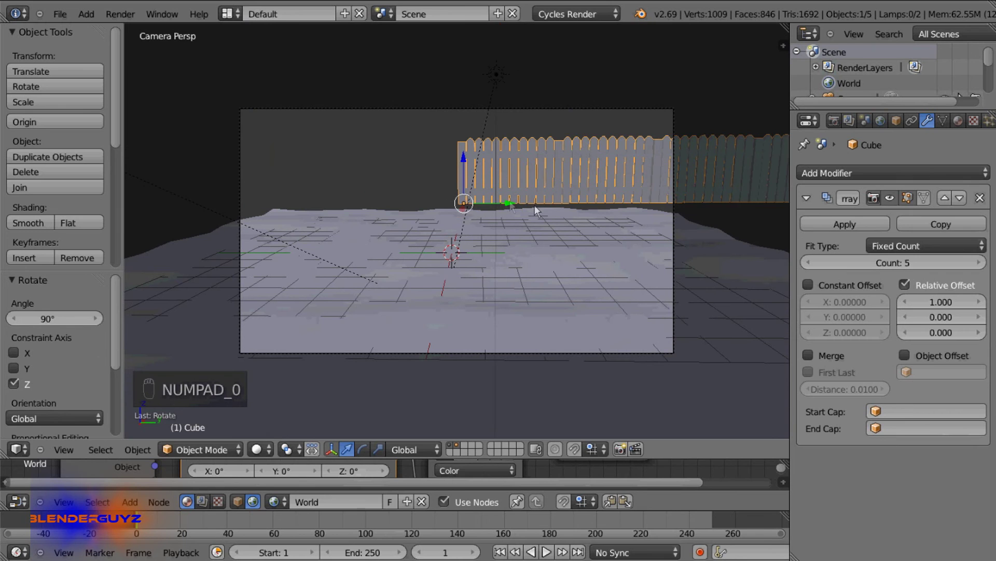
pyautogui.press('g')
pyautogui.press('y')
pyautogui.click(265, 185)
pyautogui.press('g')
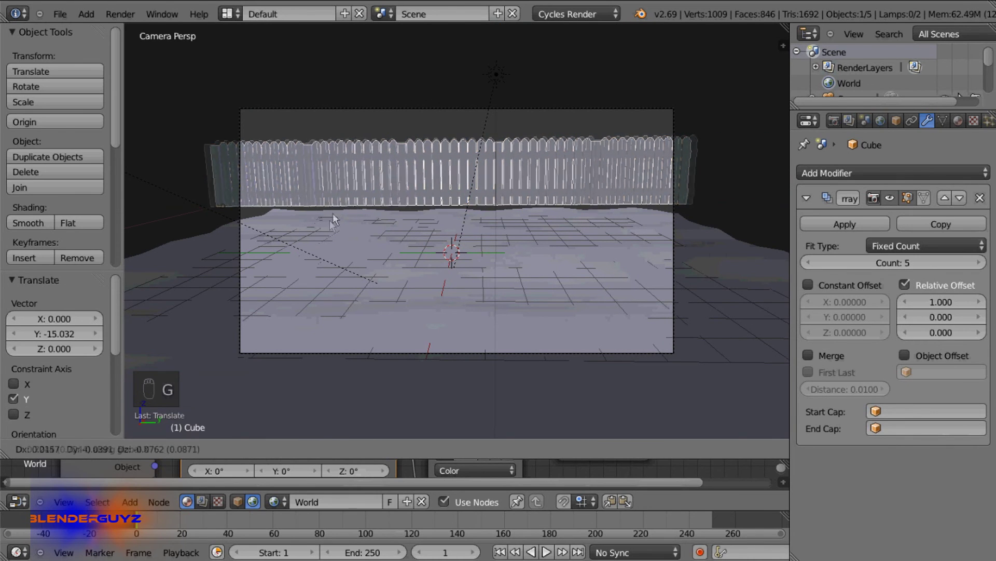
pyautogui.press('x')
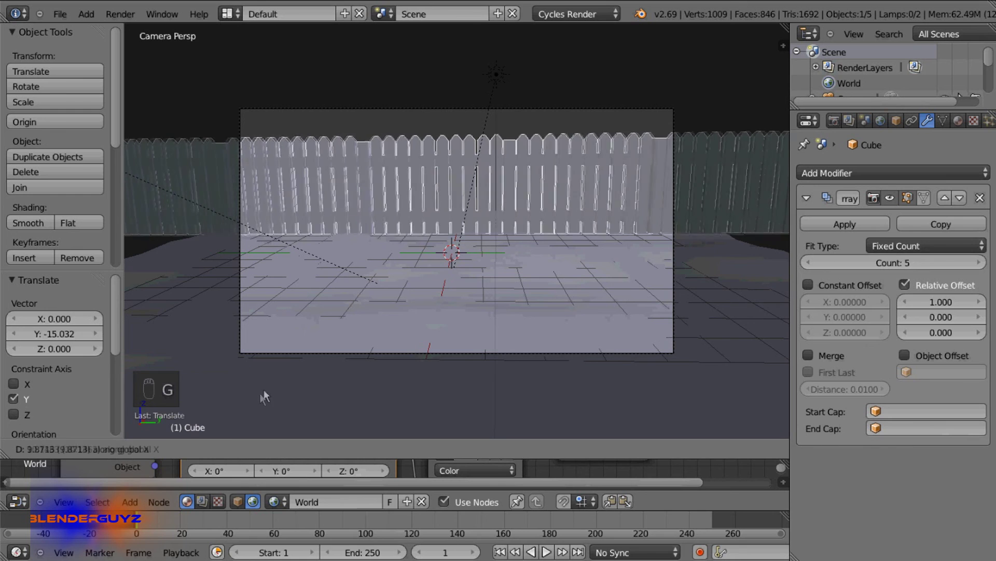
pyautogui.click(247, 405)
pyautogui.scroll(-6, 266, 290)
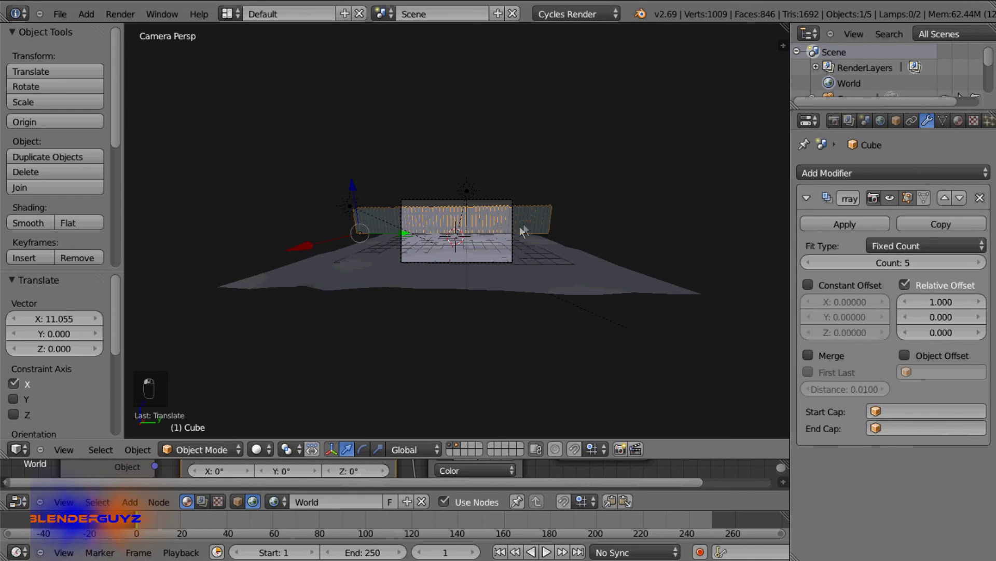
pyautogui.scroll(5, 523, 230)
# - Tilt and slightly lower the camera to frame the fence, then preview with rendered shading
pyautogui.rightClick(612, 134)
pyautogui.press('r')
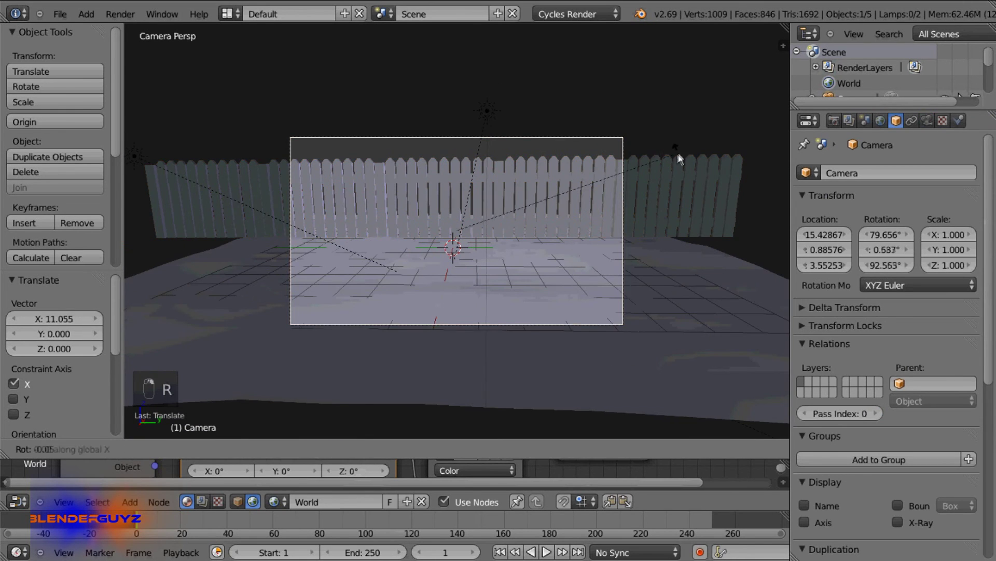
pyautogui.press('x')
pyautogui.press('x')
pyautogui.click(669, 199)
pyautogui.press('g')
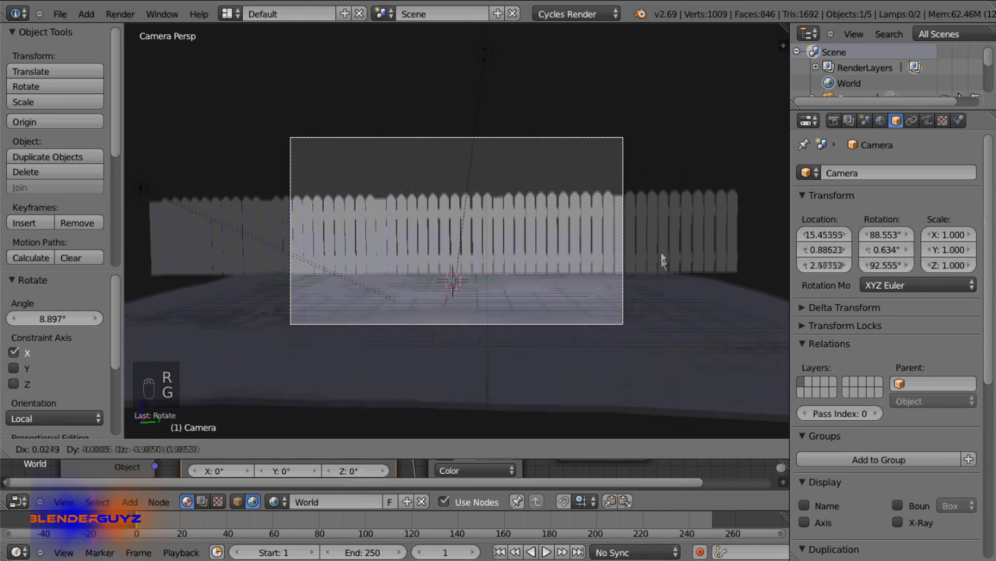
pyautogui.click(662, 251)
pyautogui.press('r')
pyautogui.press('x')
pyautogui.press('x')
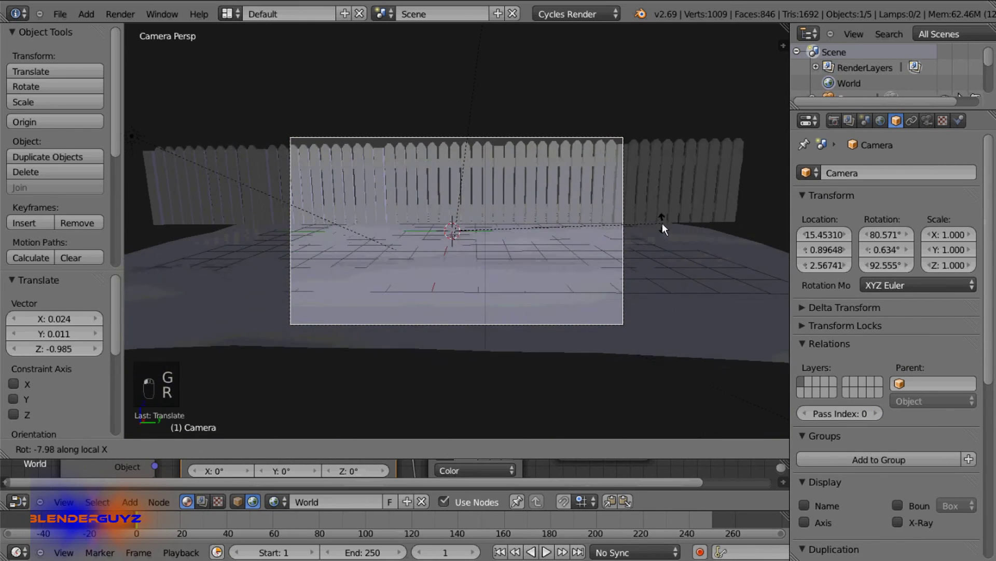
pyautogui.click(663, 254)
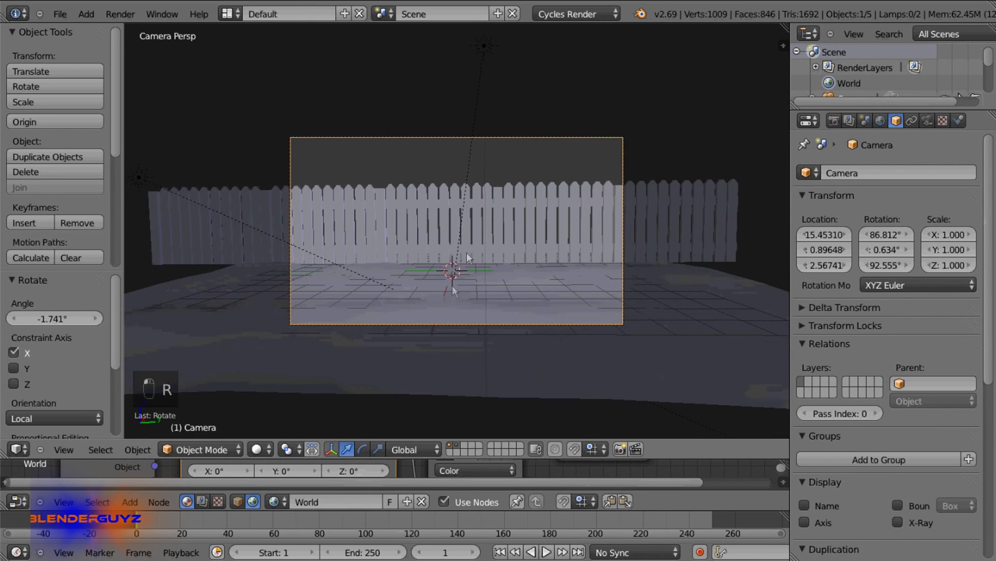
pyautogui.hotkey('shift', 'x')
pyautogui.hotkey('shift', 'z')
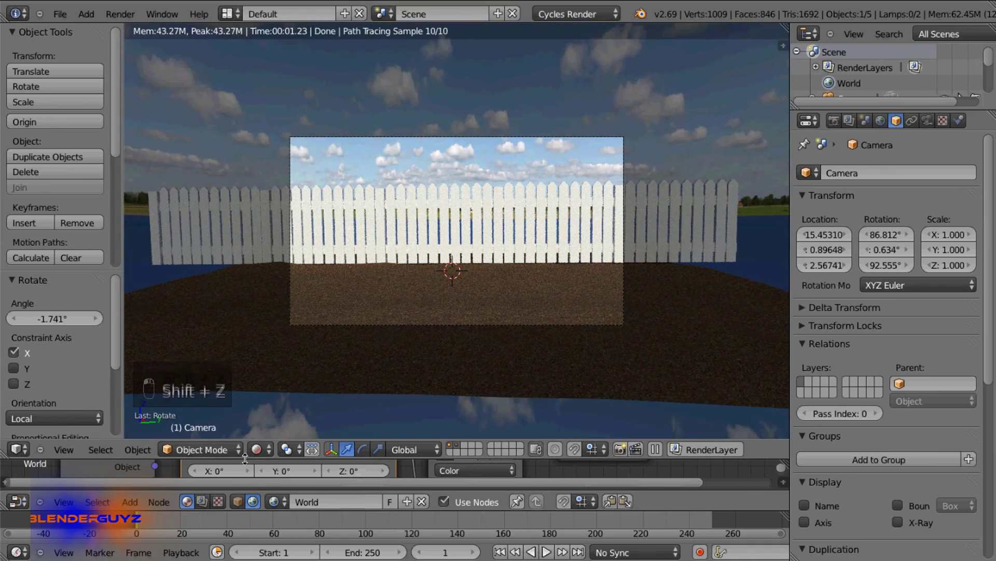
# - Set the sky Mapping node's Location Y to 0.055 in the world nodes
pyautogui.moveTo(247, 460); pyautogui.dragTo(256, 276)
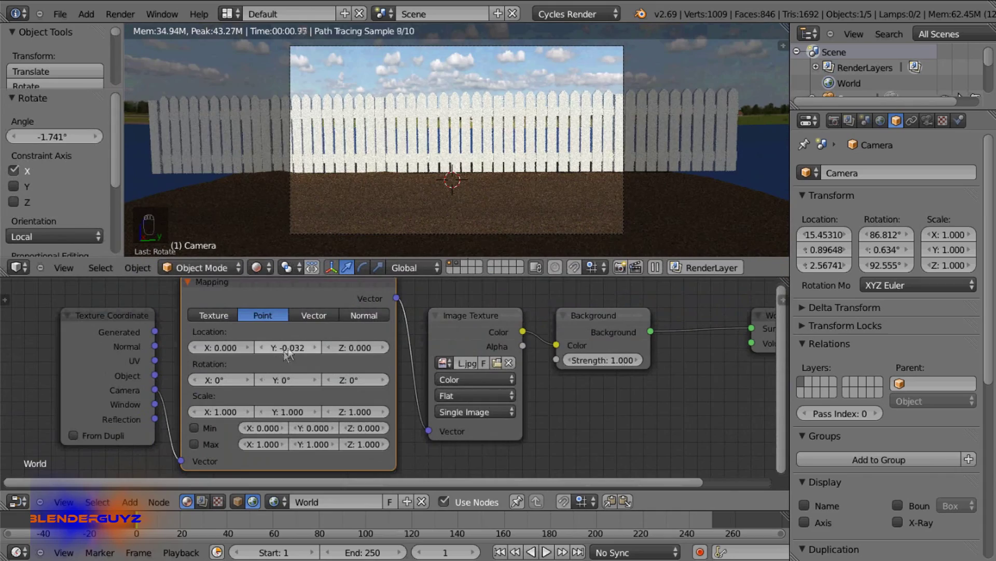
pyautogui.moveTo(286, 350); pyautogui.dragTo(308, 344)
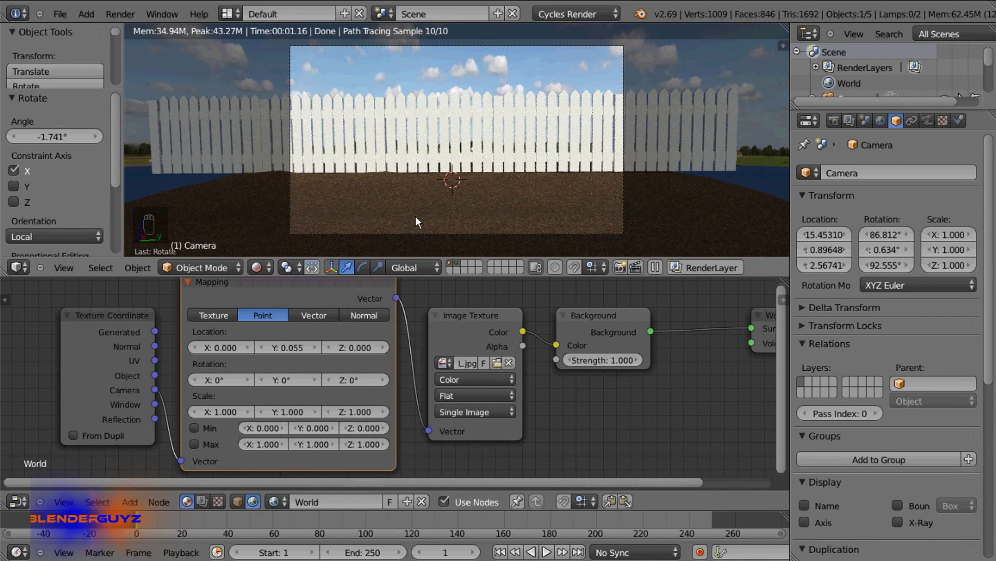
pyautogui.hotkey('shift', 'z')
# - Render the fence-on-grass scene from the camera with F12, then return to 3D
pyautogui.moveTo(401, 276); pyautogui.dragTo(397, 374)
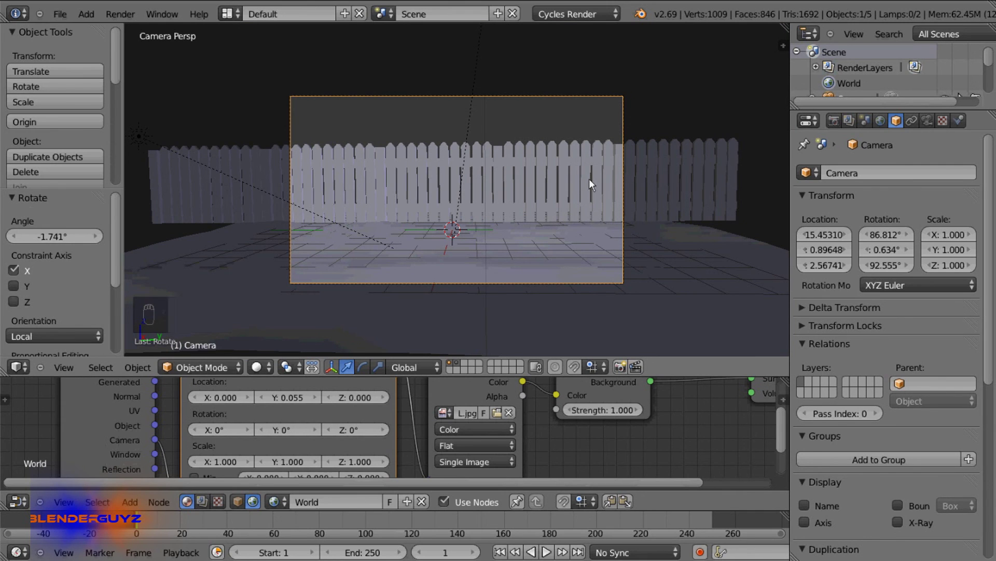
pyautogui.press('F12')
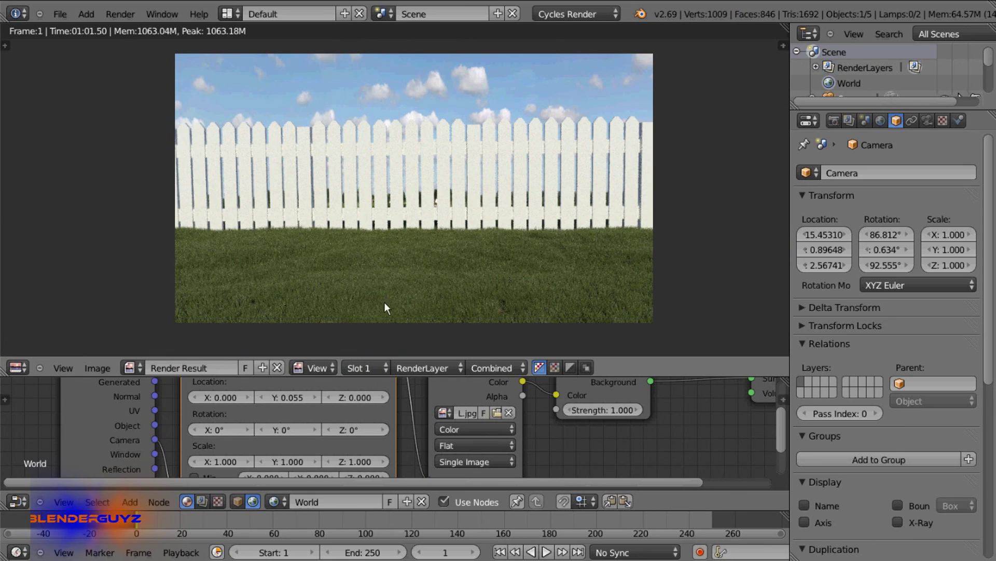
pyautogui.moveTo(396, 267); pyautogui.dragTo(403, 281, button='middle')
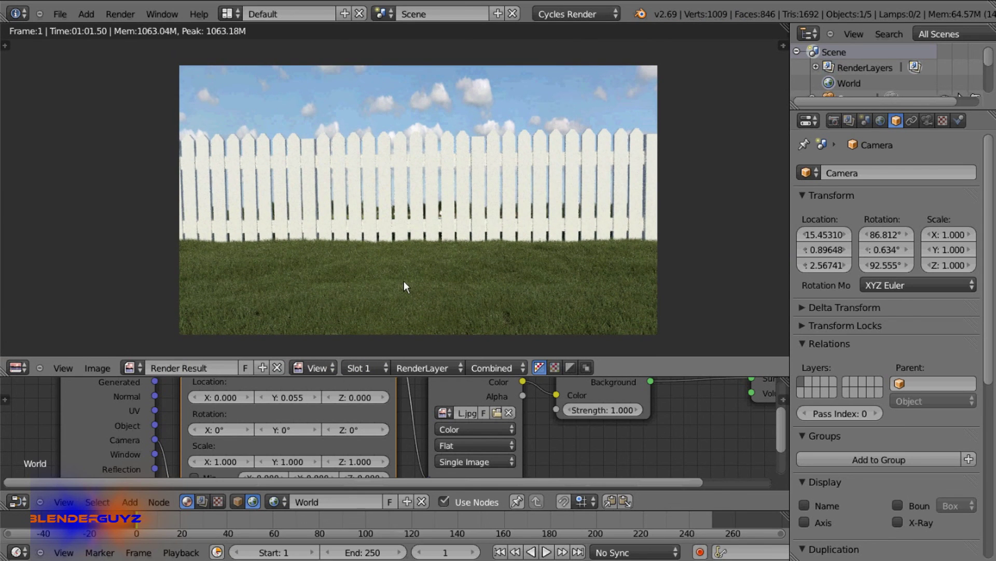
pyautogui.press('Escape')
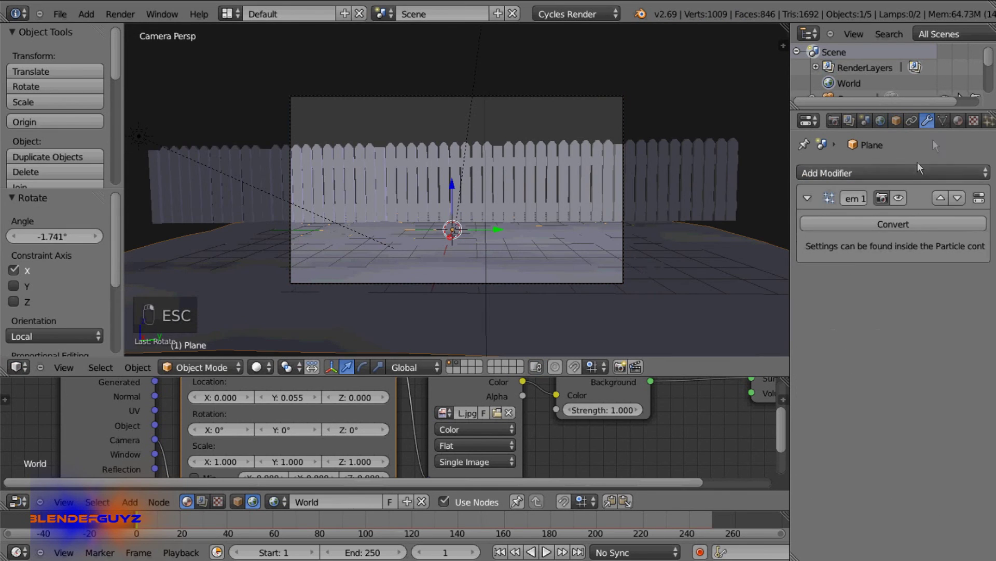
# - Set the grass hair particles' Children Render amount to 120 and render the scene again
pyautogui.scroll(-3, 934, 120)
pyautogui.click(940, 120)
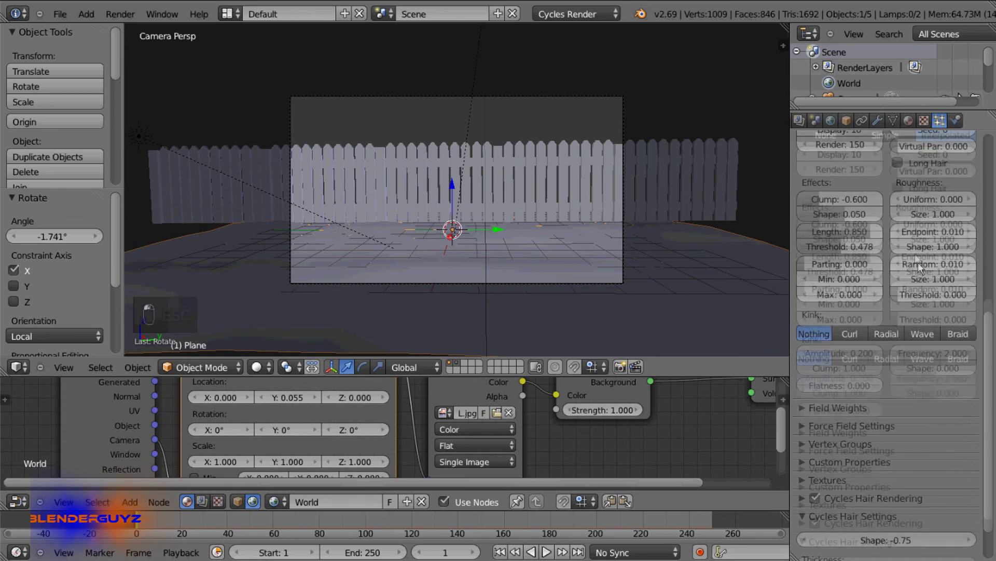
pyautogui.scroll(2, 882, 192)
pyautogui.click(849, 195)
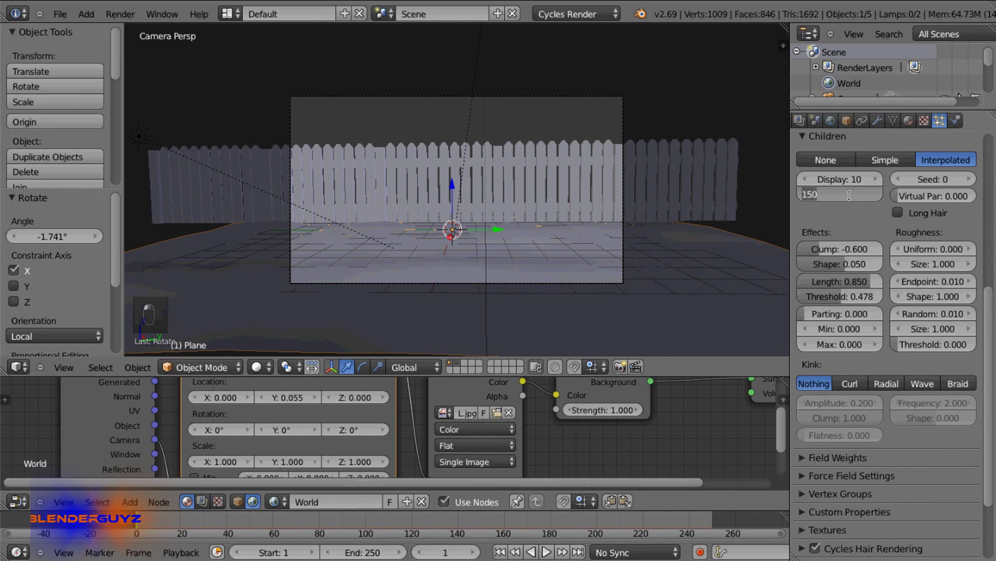
pyautogui.write('120')
pyautogui.press('Return')
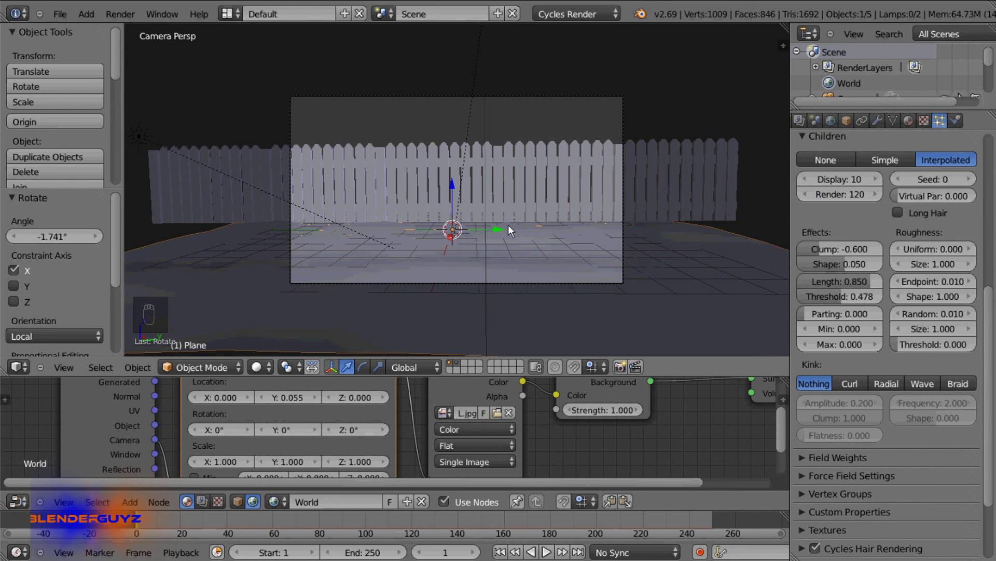
pyautogui.press('F12')
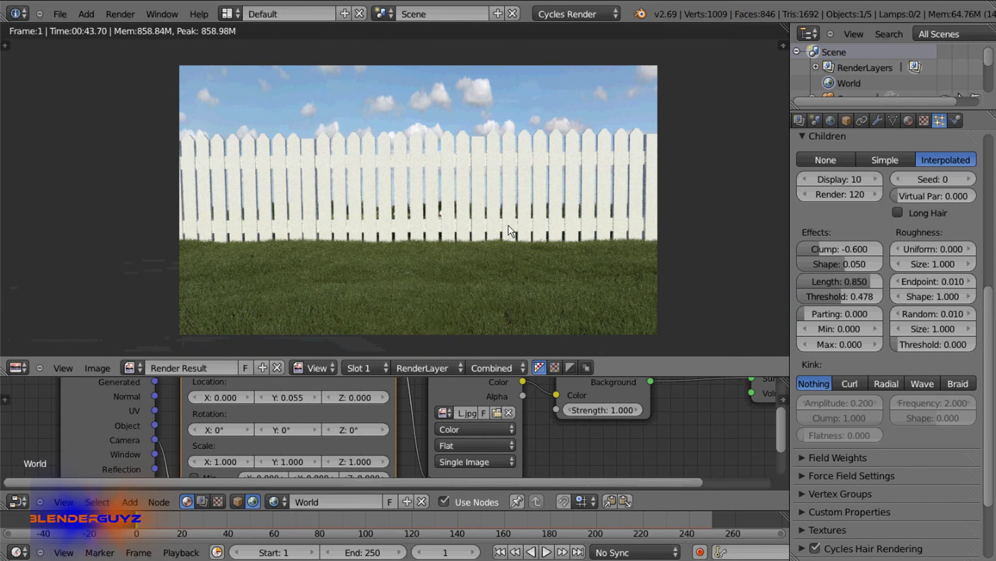